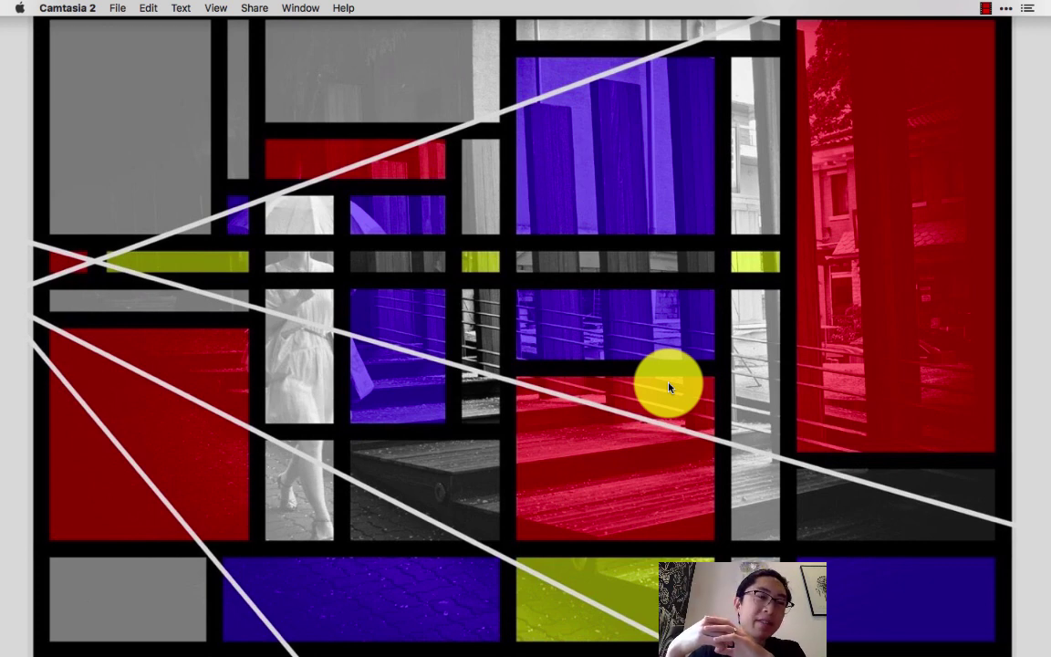
Step: Open a Finder window on the Applications folder from the Dock
{"action": "mouse_move", "coordinate": [497, 649]}
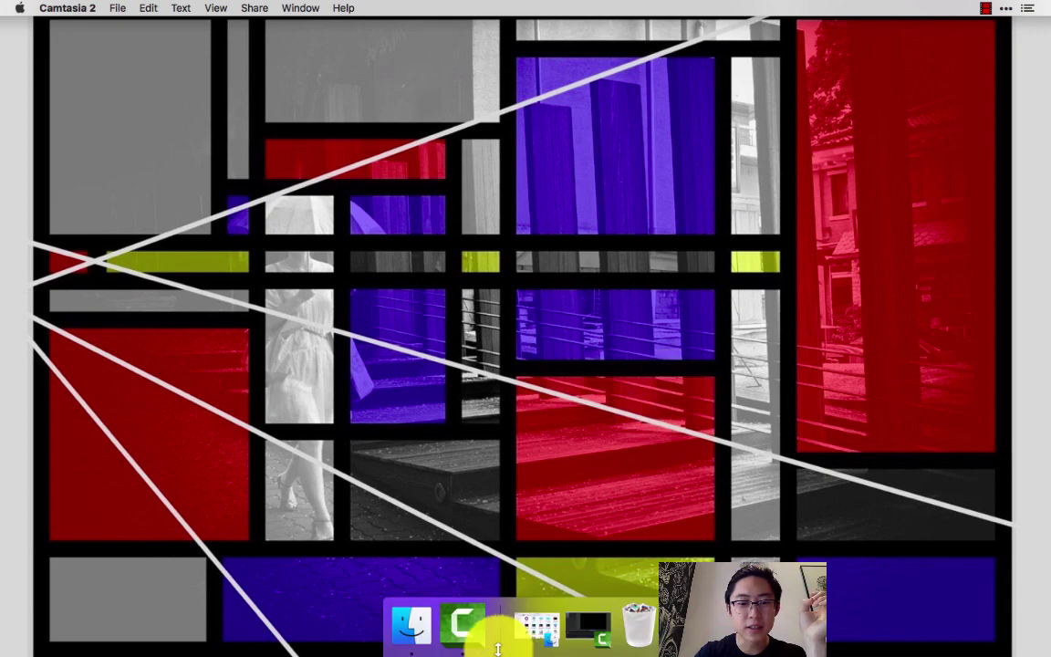
{"action": "left_click", "coordinate": [411, 623]}
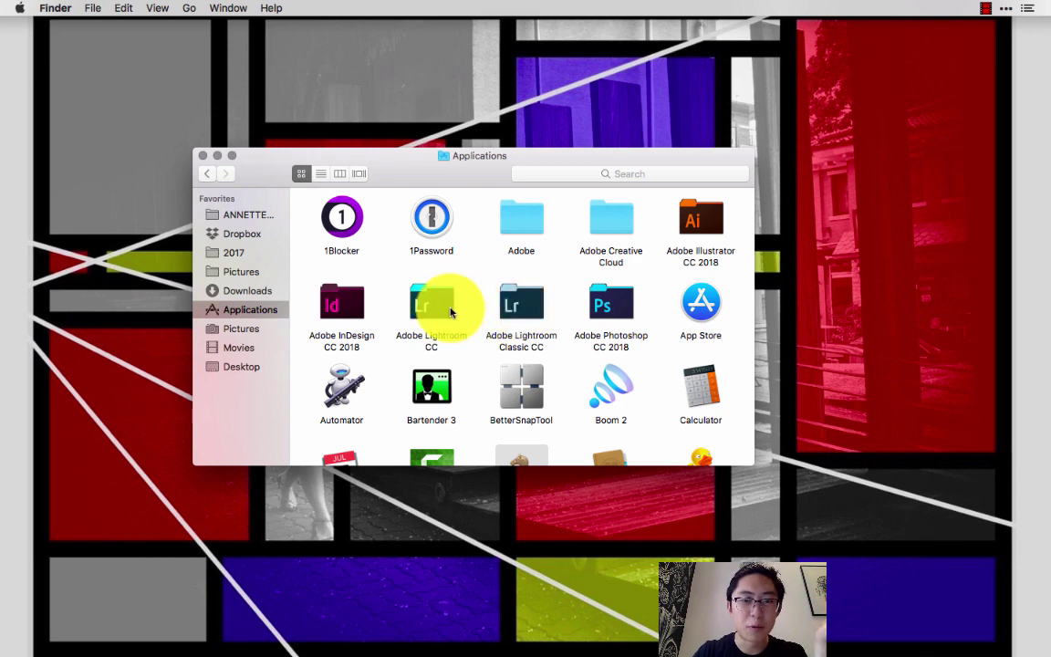
Step: Launch Lightroom Classic CC from its folder, then quit it
{"action": "double_click", "coordinate": [529, 321]}
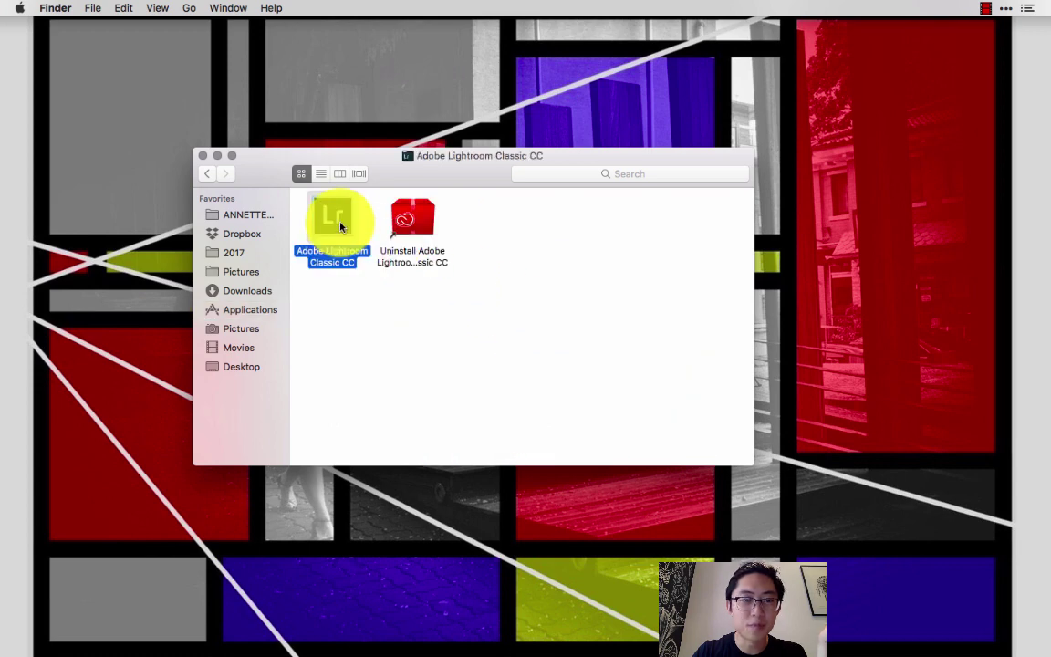
{"action": "double_click", "coordinate": [340, 225]}
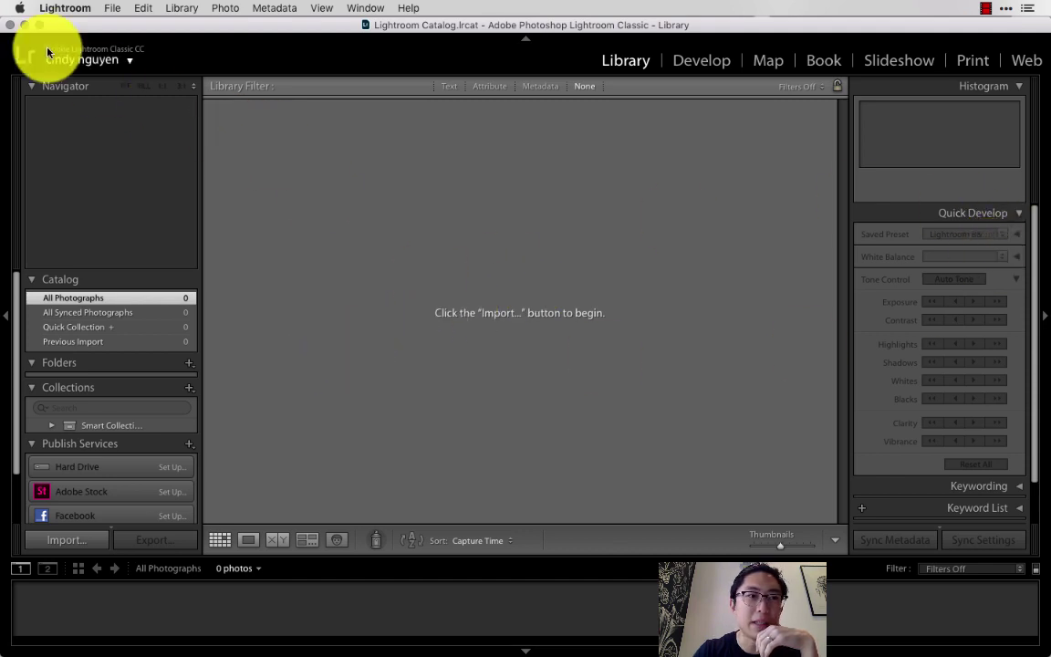
{"action": "left_click", "coordinate": [10, 24]}
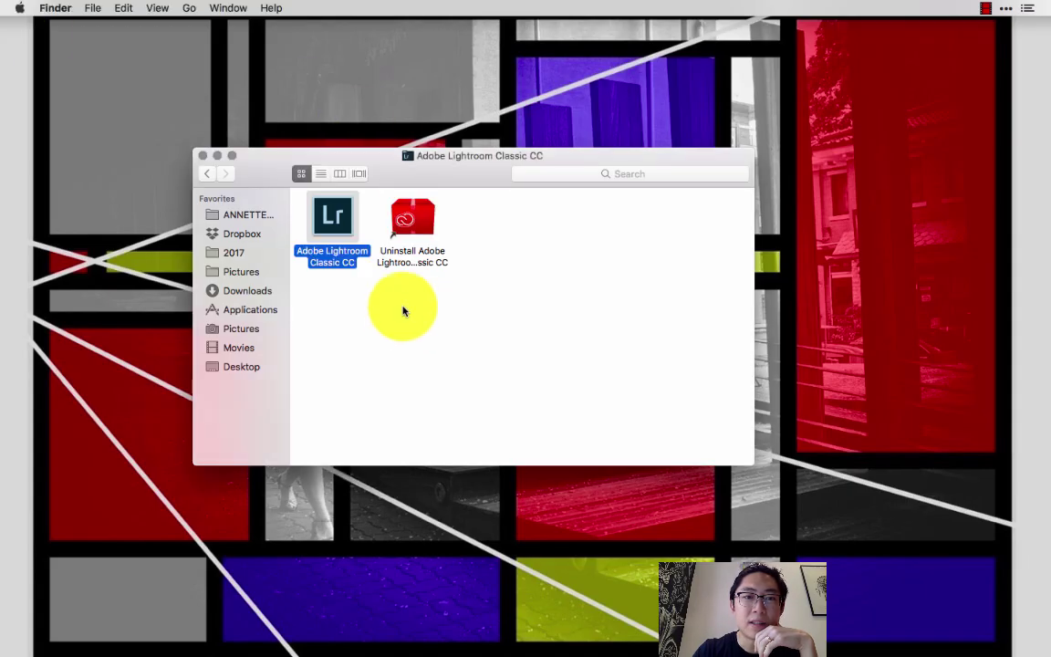
{"action": "double_click", "coordinate": [320, 218]}
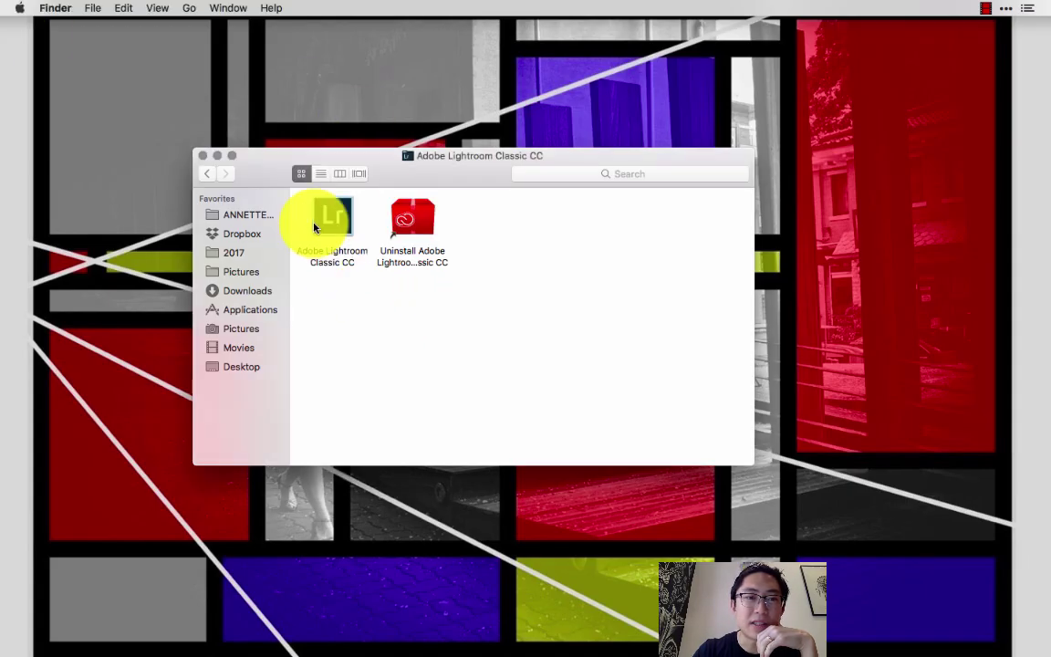
Step: Return to Applications and open the Adobe Lightroom CC folder
{"action": "left_click", "coordinate": [205, 176]}
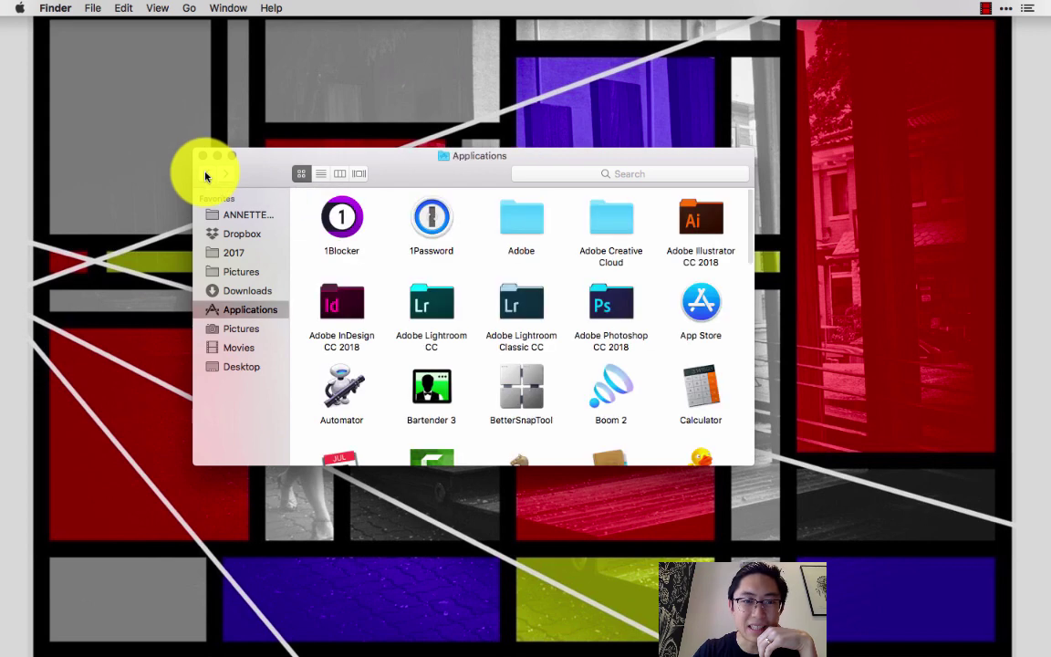
{"action": "left_click", "coordinate": [436, 306]}
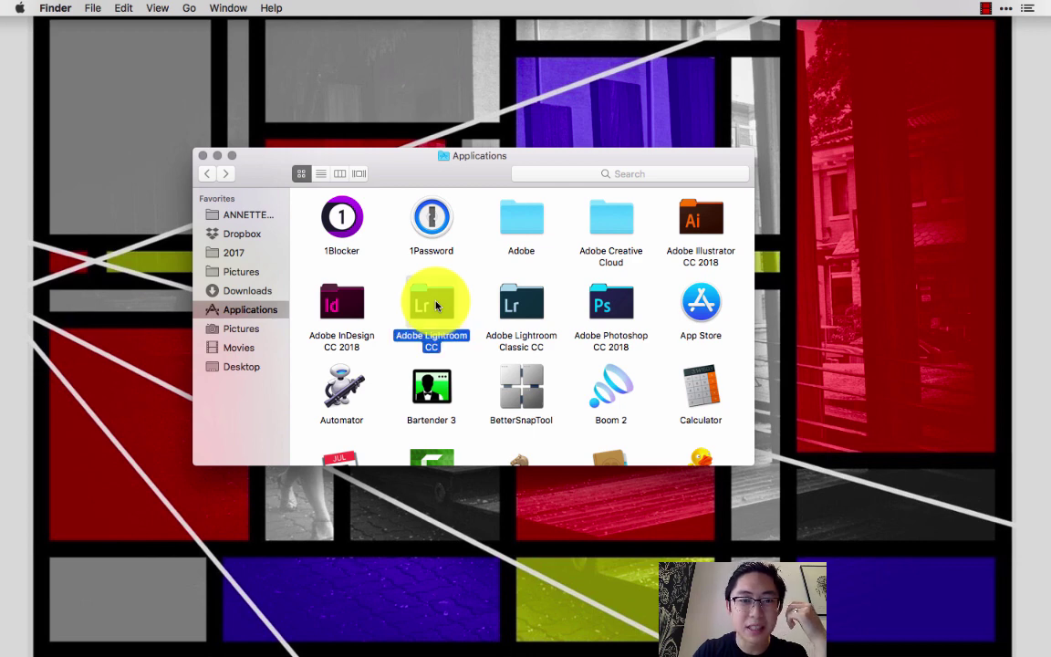
{"action": "double_click", "coordinate": [436, 307]}
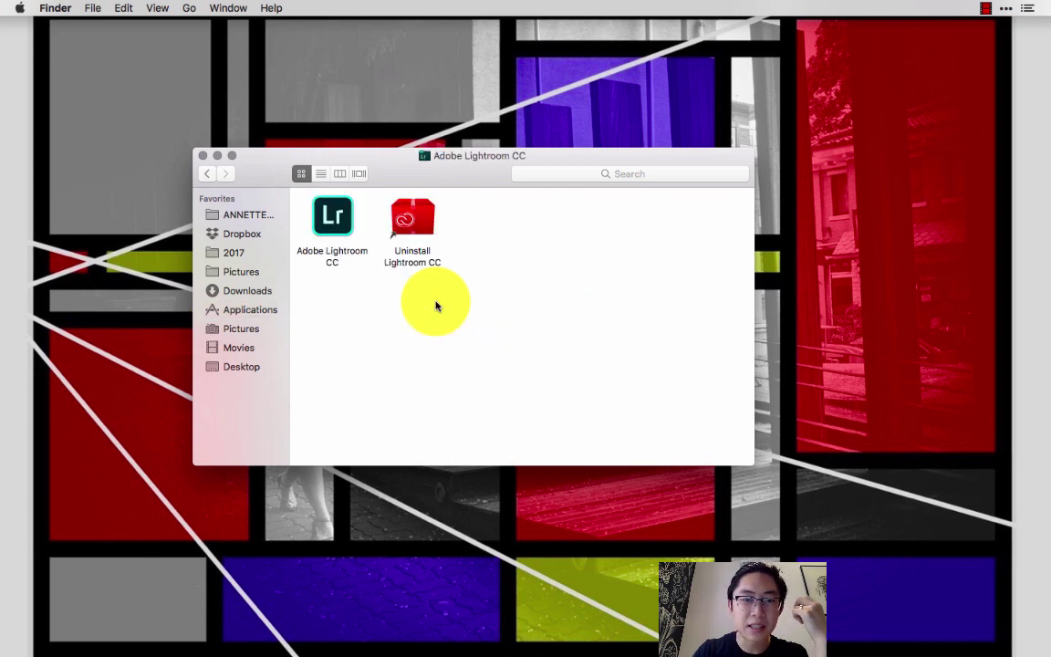
Step: Launch Adobe Lightroom CC and let it load the library's thumbnail grid
{"action": "double_click", "coordinate": [330, 214]}
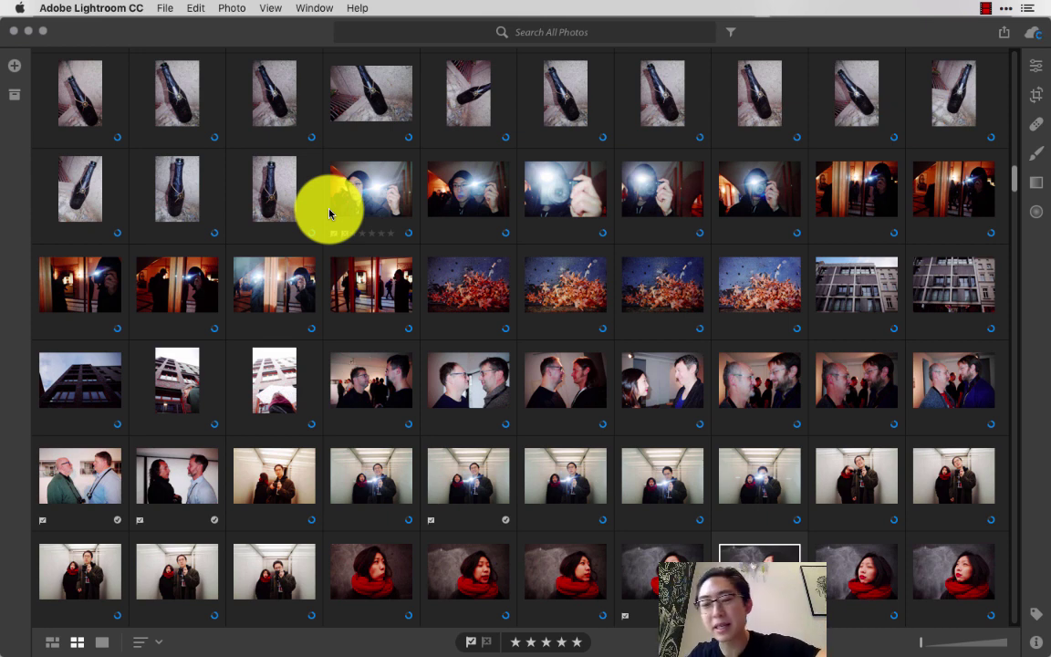
Step: Review the RICOH_GR card's photos and add all 97 to the library
{"action": "left_click", "coordinate": [14, 69]}
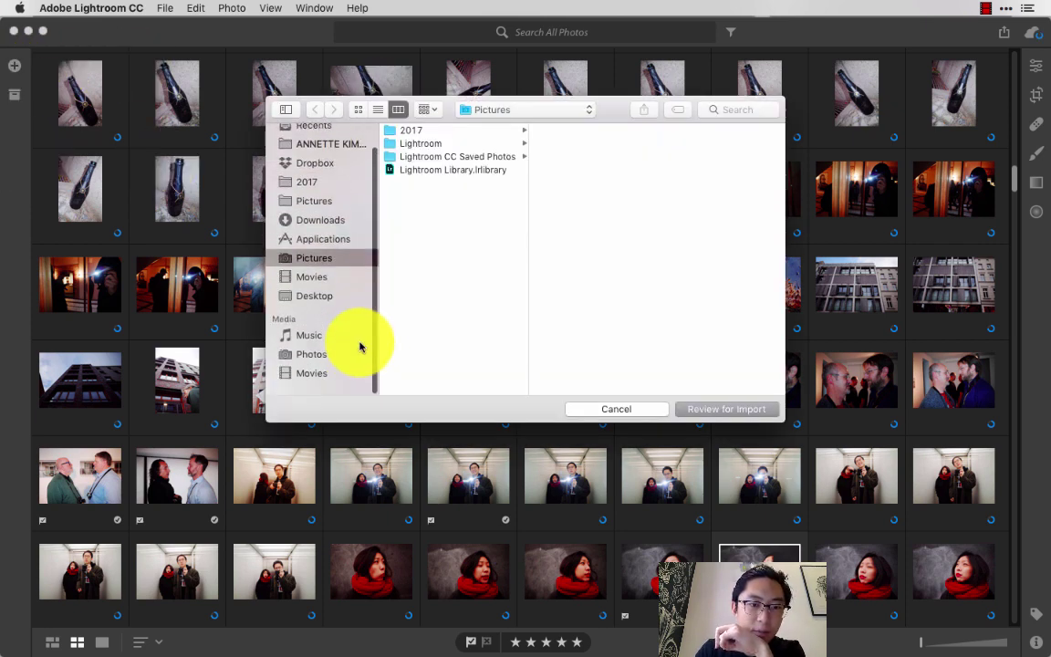
{"action": "scroll", "coordinate": [358, 345], "scroll_direction": "down", "scroll_amount": 2}
{"action": "left_click", "coordinate": [326, 309]}
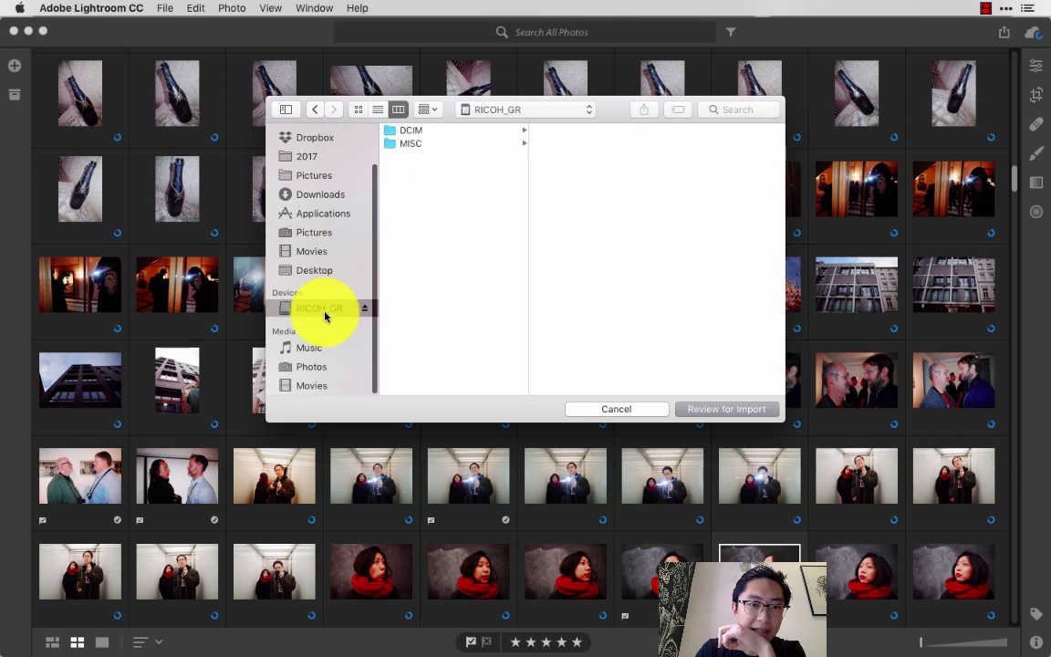
{"action": "left_click", "coordinate": [728, 410]}
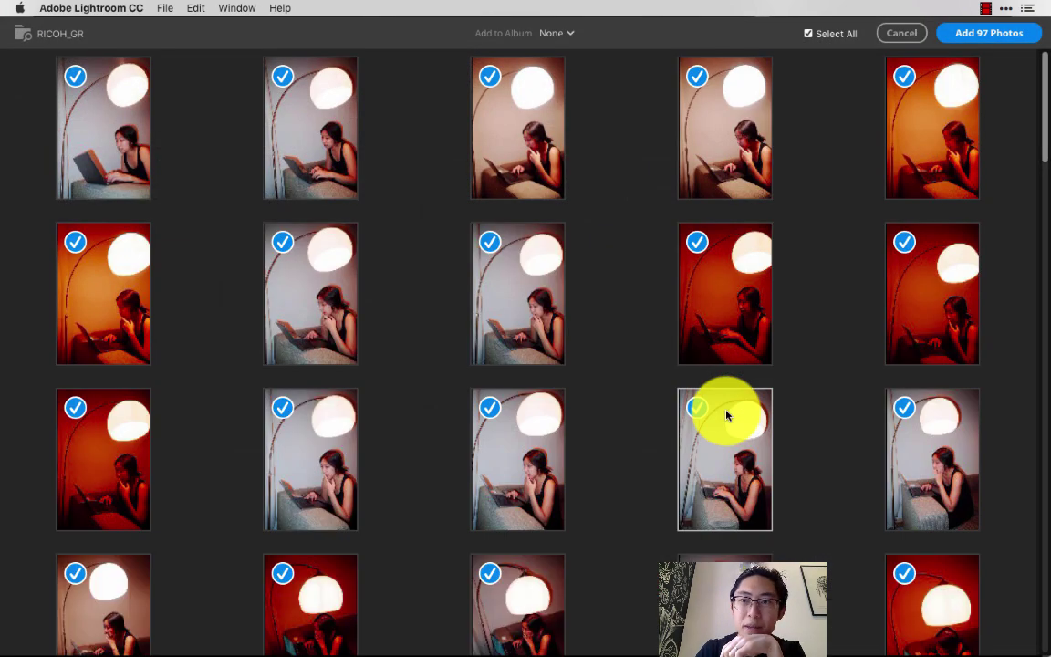
{"action": "scroll", "coordinate": [826, 190], "scroll_direction": "down", "scroll_amount": 1}
{"action": "scroll", "coordinate": [826, 190], "scroll_direction": "down", "scroll_amount": 20}
{"action": "scroll", "coordinate": [826, 190], "scroll_direction": "up", "scroll_amount": 20}
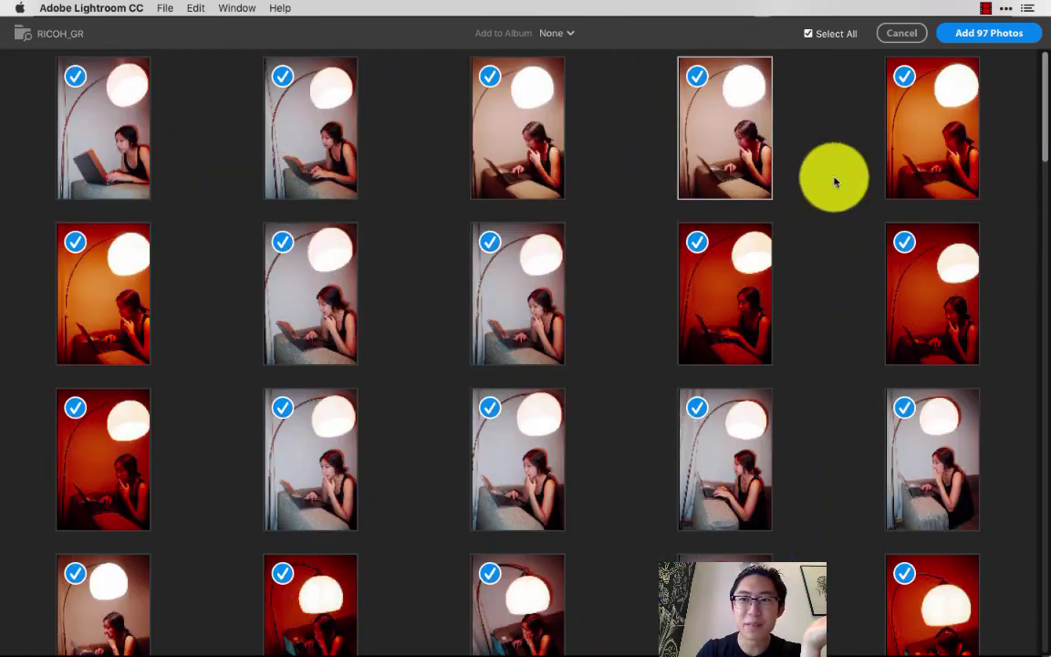
{"action": "left_click", "coordinate": [995, 37]}
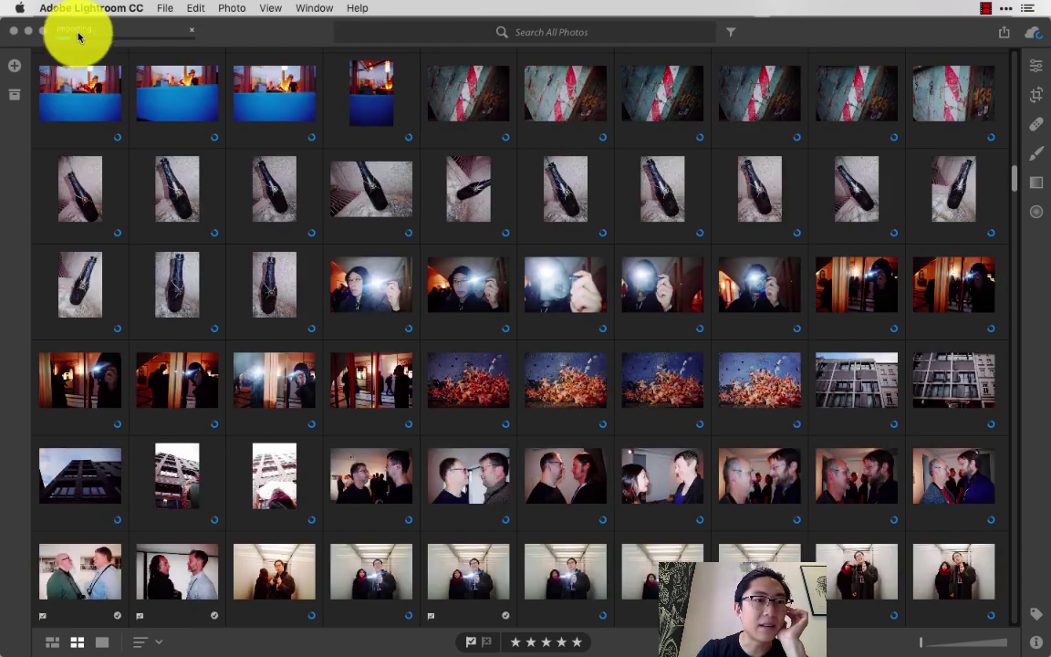
Step: Show Recent Import and compare square grid, detail and photo grid layouts, keeping photo grid
{"action": "left_click", "coordinate": [81, 29]}
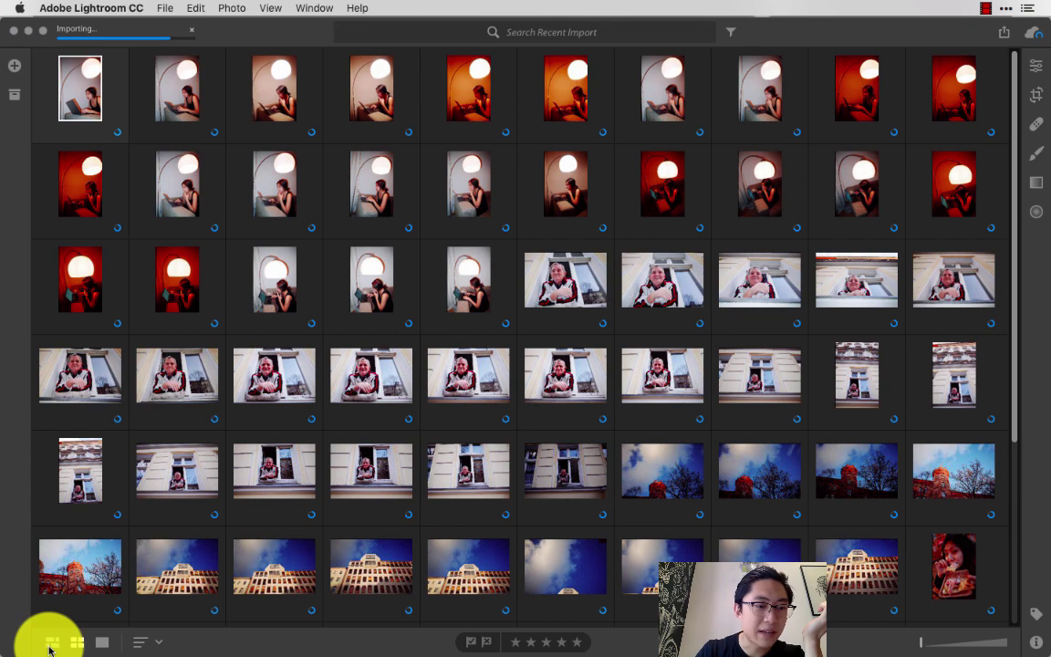
{"action": "left_click", "coordinate": [52, 644]}
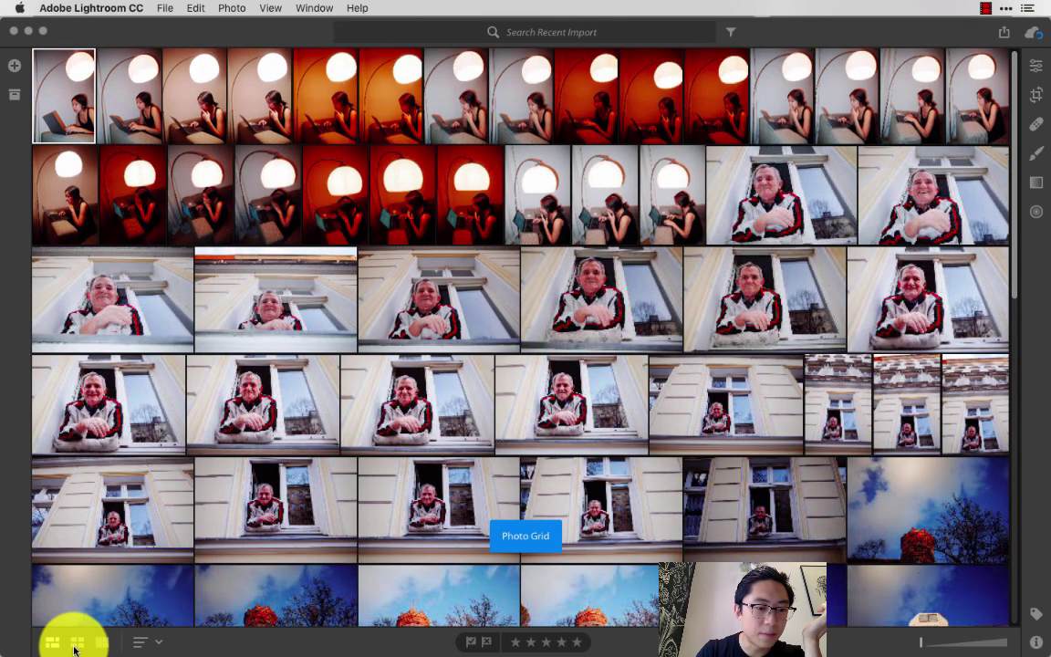
{"action": "left_click", "coordinate": [76, 645]}
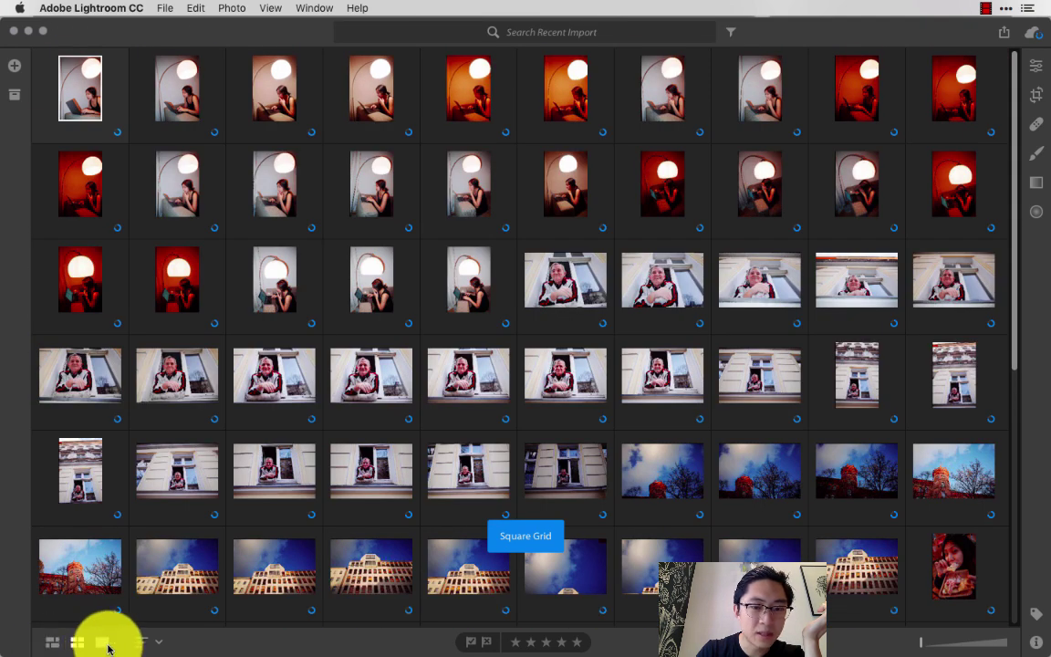
{"action": "left_click", "coordinate": [103, 644]}
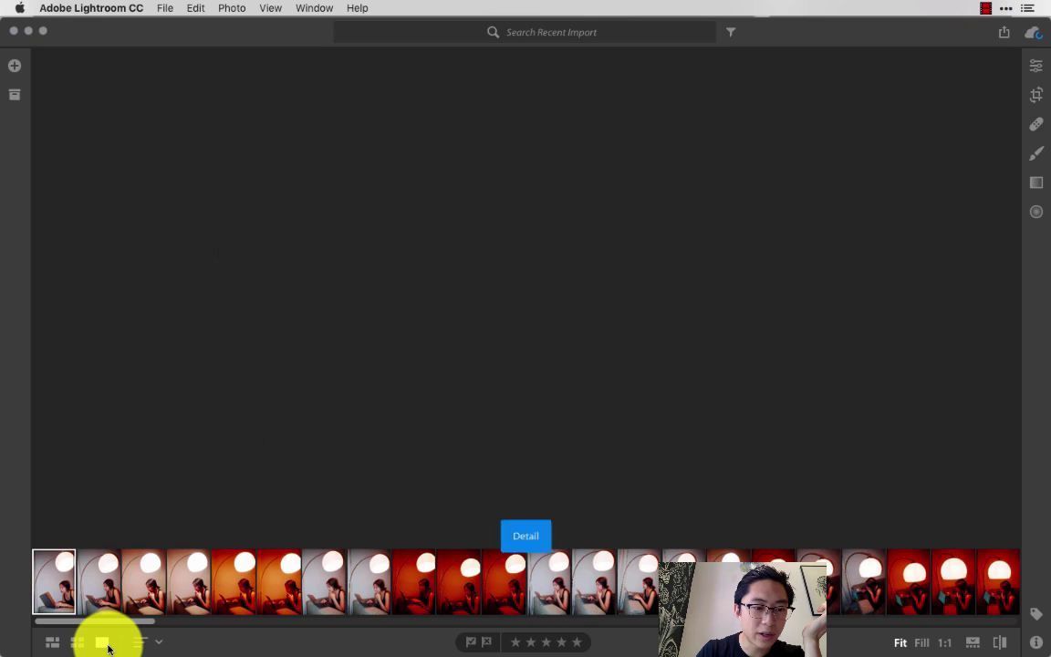
{"action": "left_click", "coordinate": [52, 644]}
Step: Keep sorting by capture date and enlarge the grid thumbnails
{"action": "left_click", "coordinate": [163, 645]}
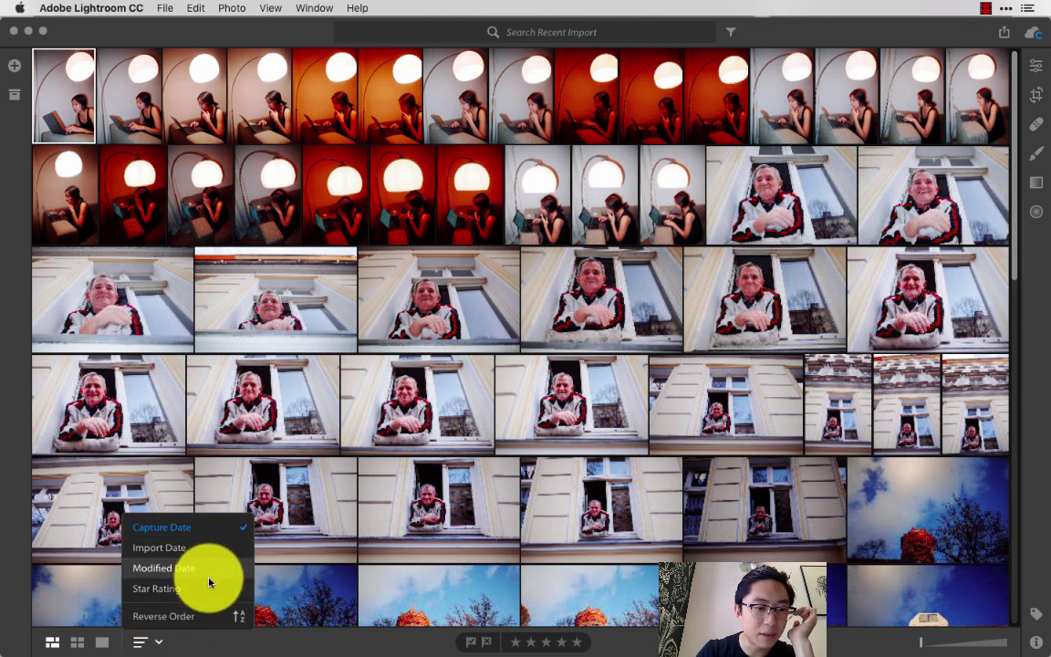
{"action": "left_click", "coordinate": [215, 529]}
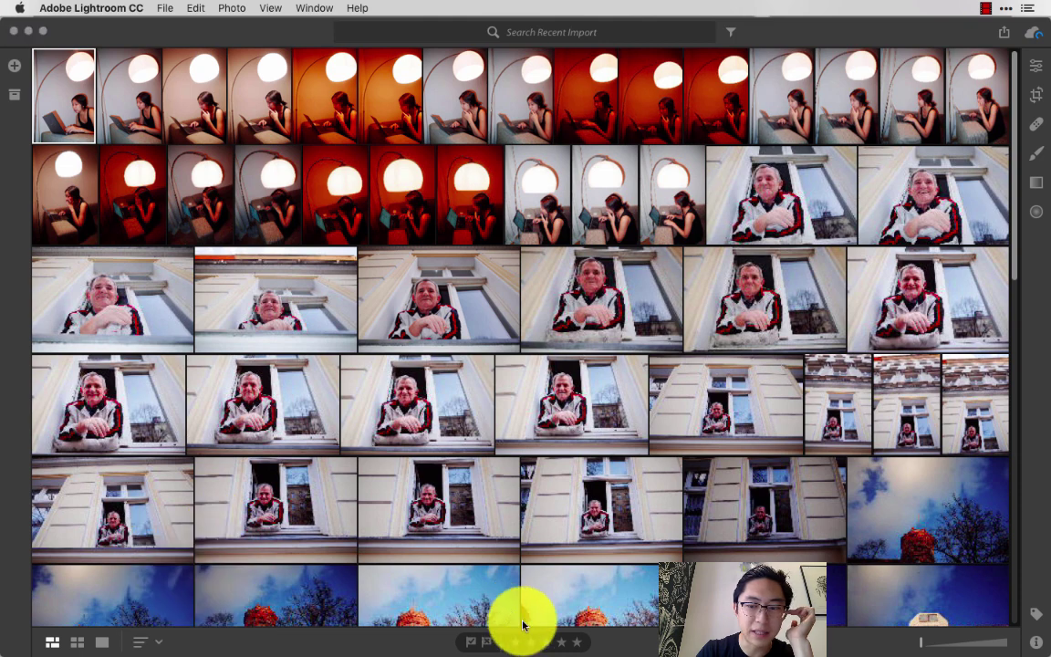
{"action": "mouse_move", "coordinate": [633, 653]}
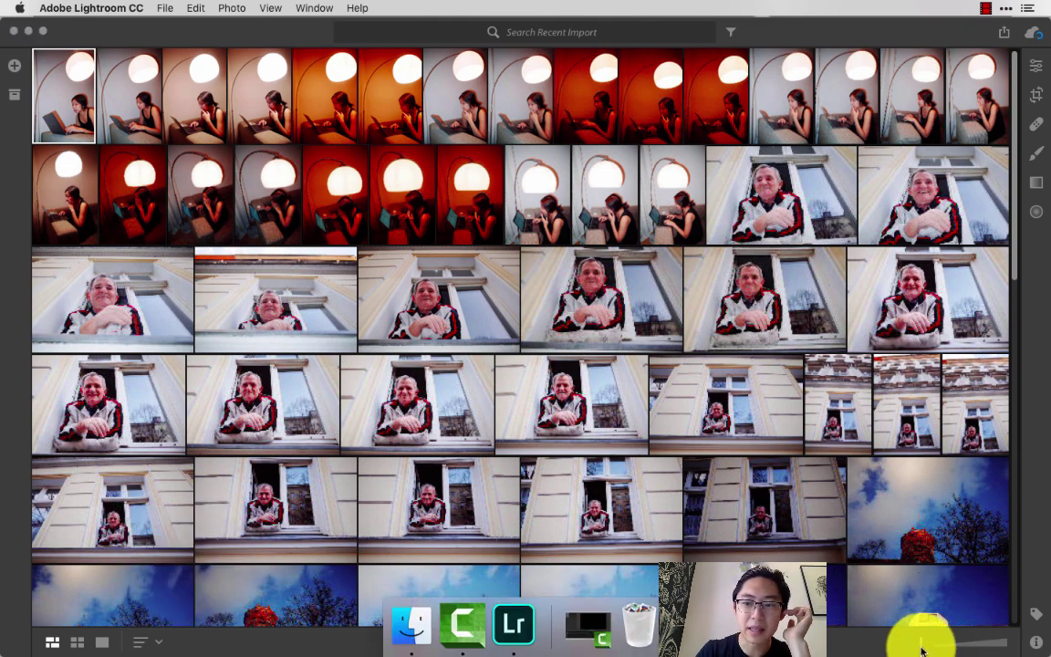
{"action": "left_click_drag", "start_coordinate": [924, 648], "coordinate": [905, 610]}
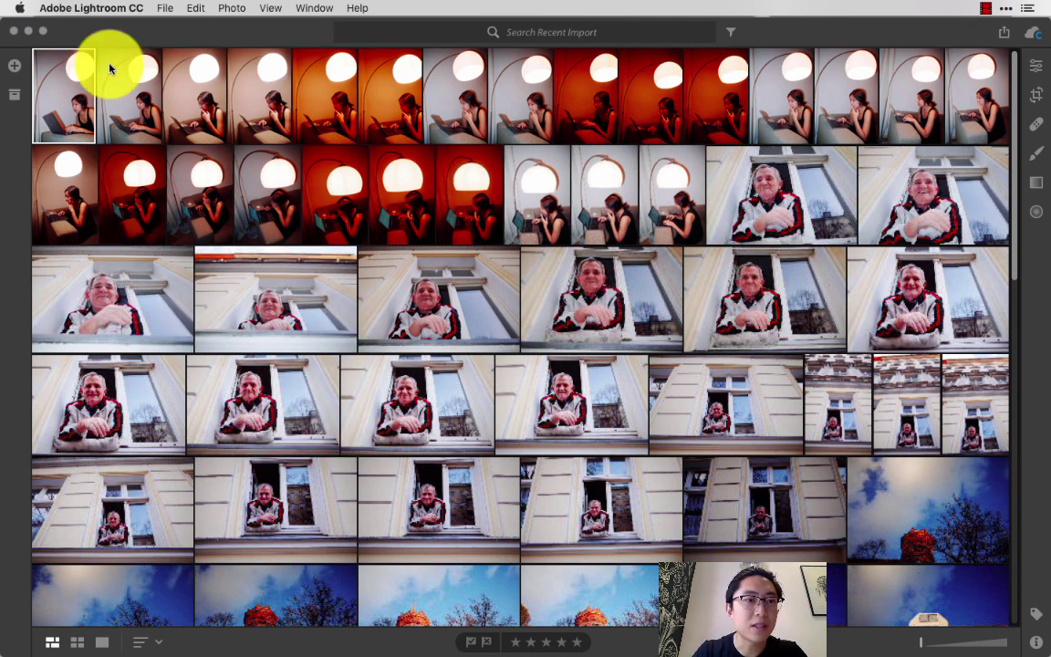
Step: Preview a photo in Detail and Edit views, step to the next, then return to the grid
{"action": "key", "text": "d"}
{"action": "key", "text": "e"}
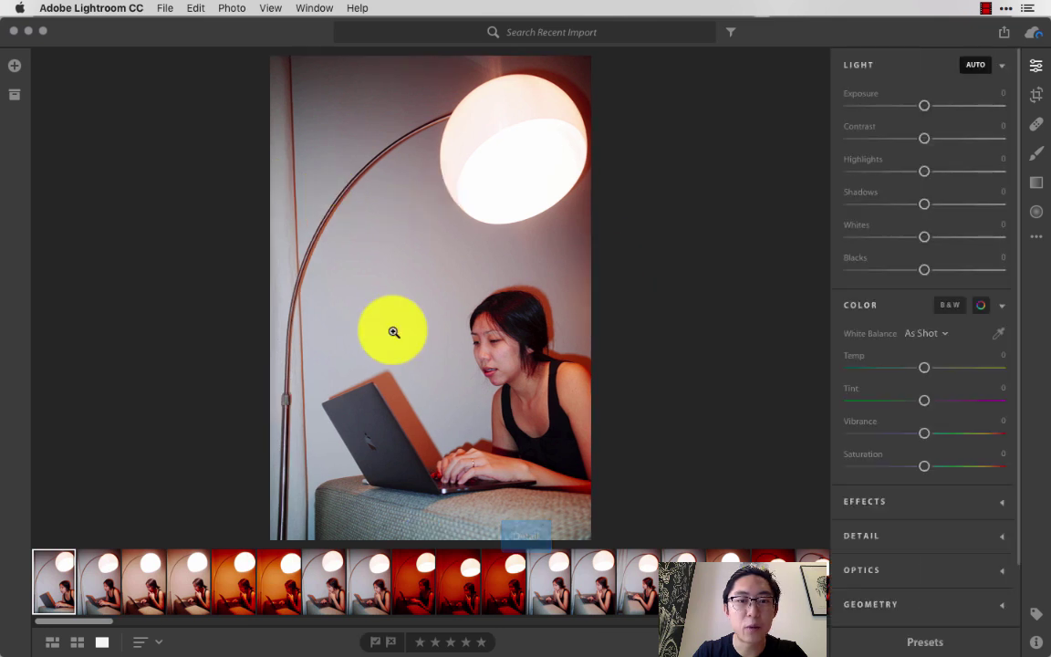
{"action": "key", "text": "Right"}
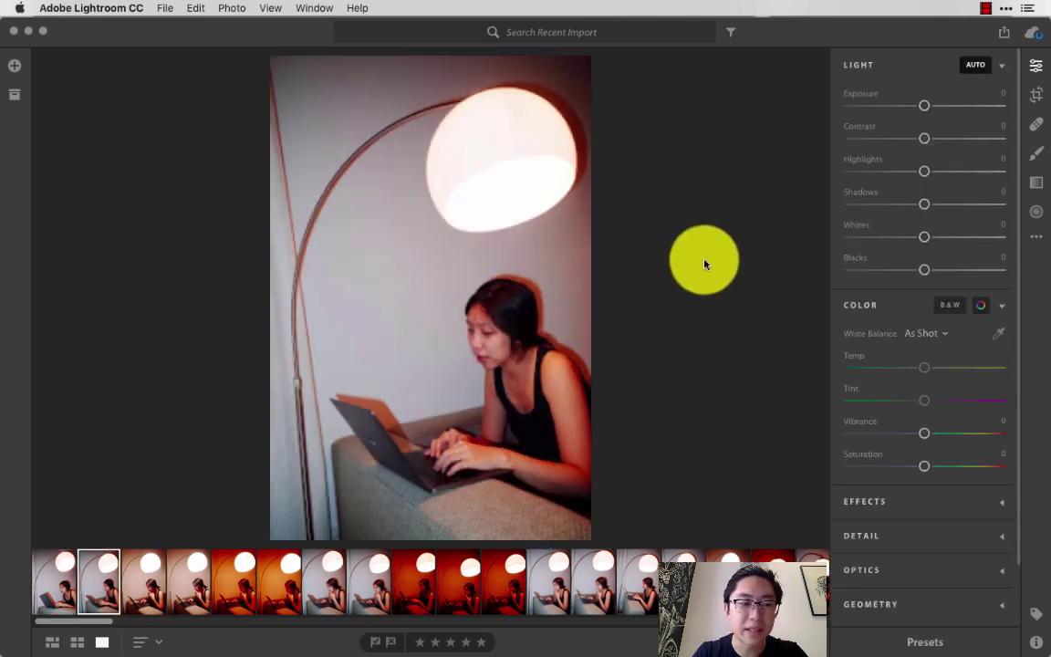
{"action": "key", "text": "g"}
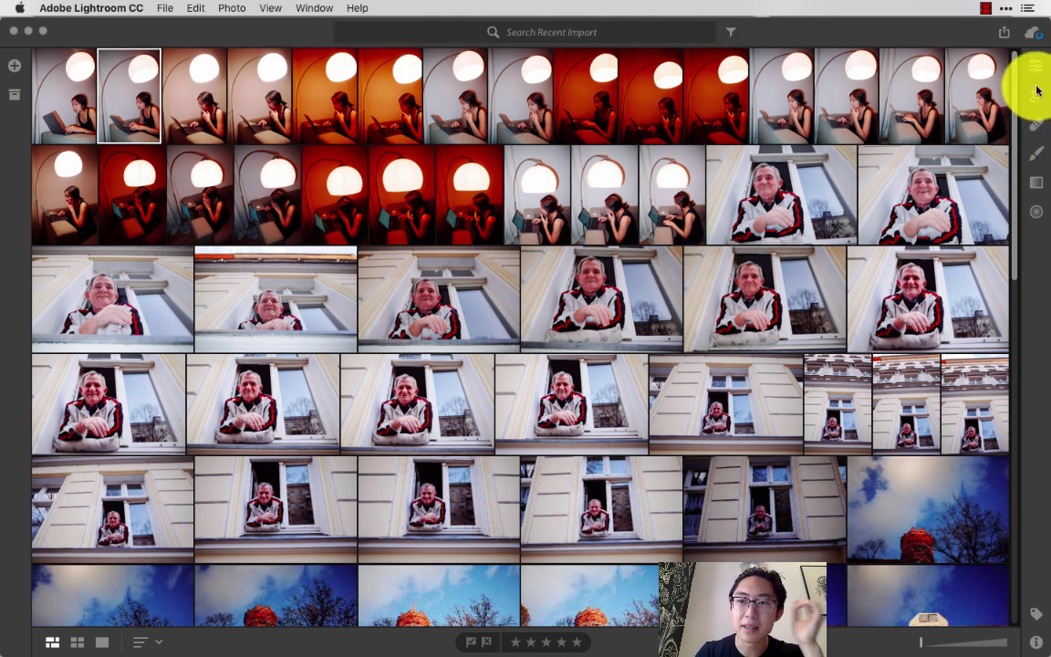
Step: Check cloud storage and sync status, then close the Cloud Storage panel
{"action": "left_click", "coordinate": [1035, 38]}
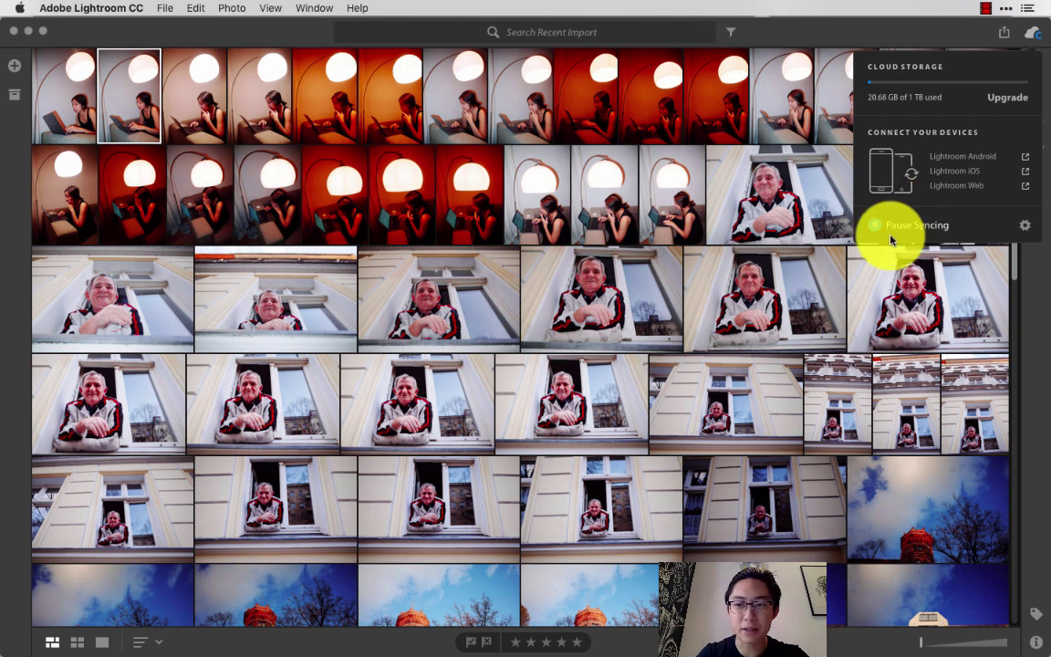
{"action": "left_click", "coordinate": [815, 369]}
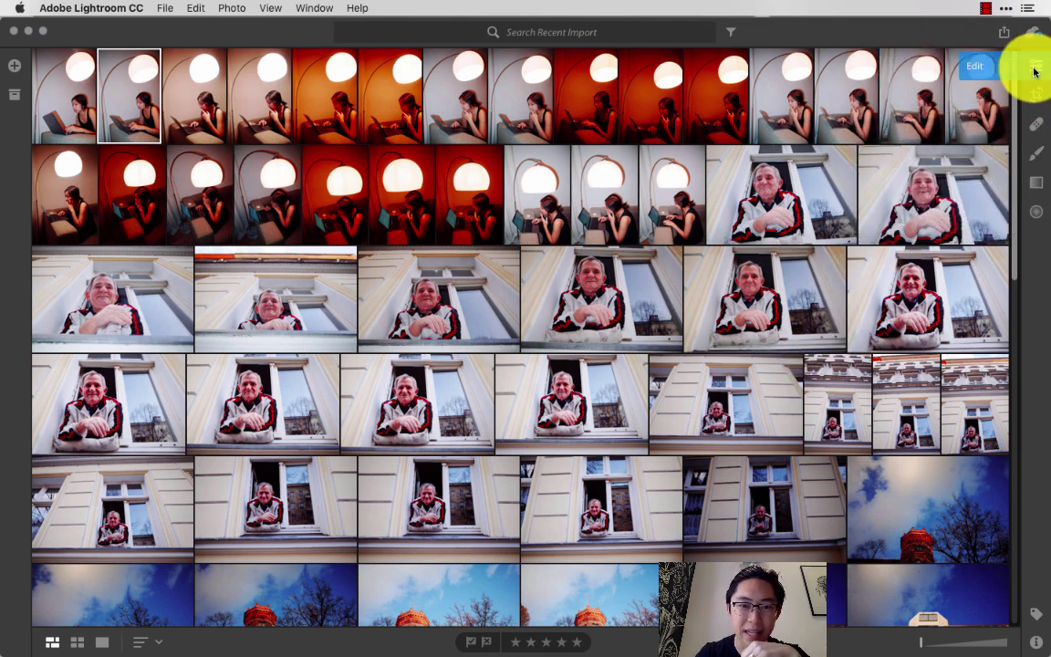
Step: Select the first imported photo, preview it in Detail and Edit views, and reopen it large
{"action": "scroll", "coordinate": [741, 226], "scroll_direction": "down", "scroll_amount": 15}
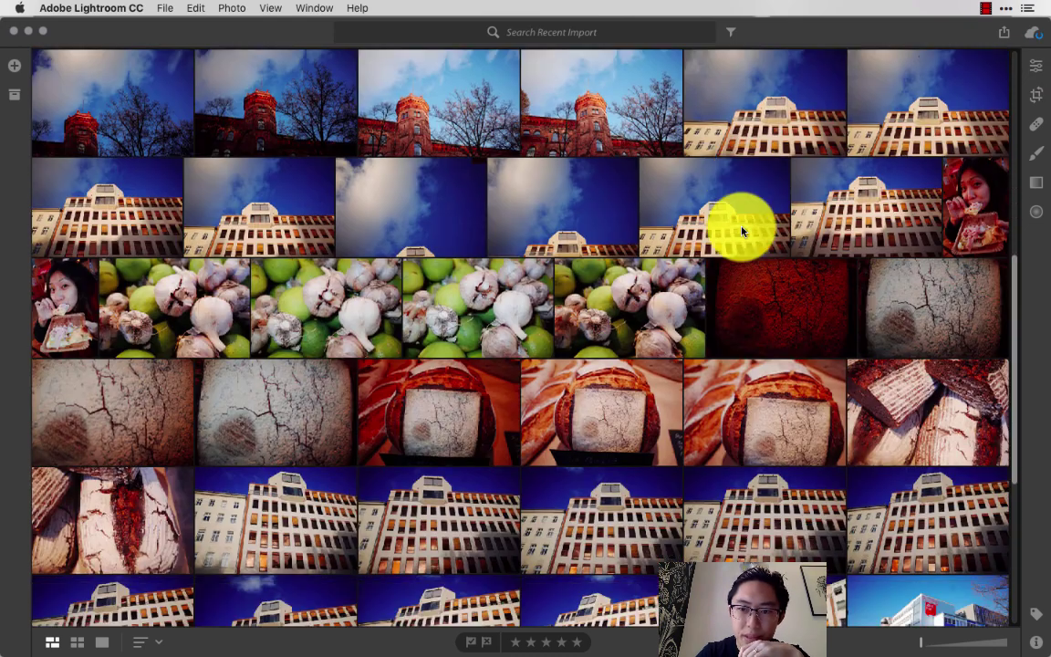
{"action": "scroll", "coordinate": [741, 228], "scroll_direction": "up", "scroll_amount": 15}
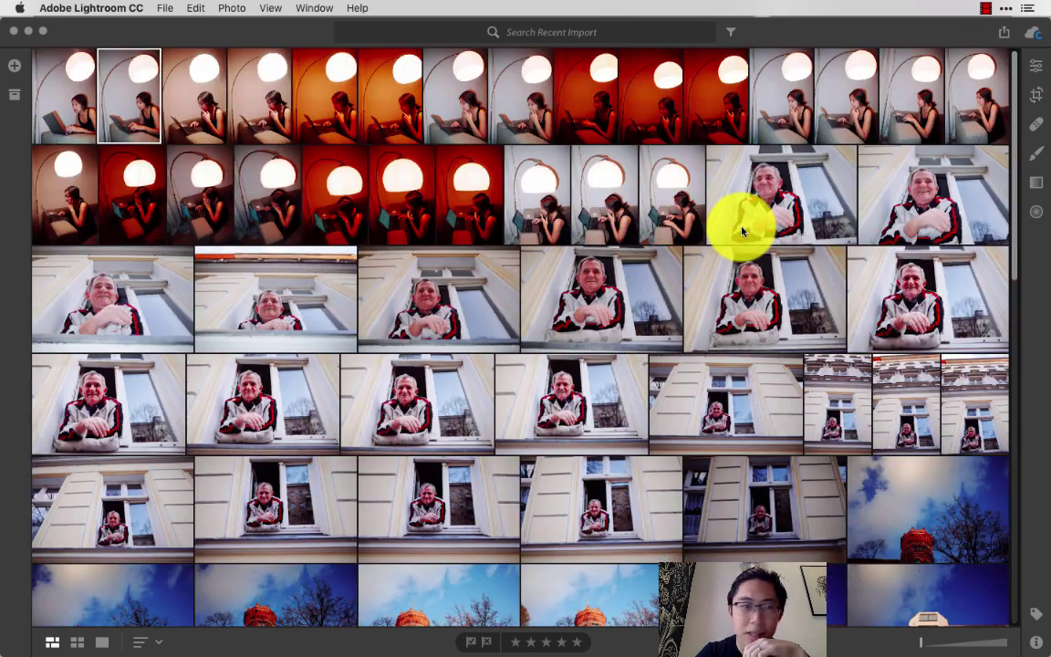
{"action": "left_click", "coordinate": [52, 114]}
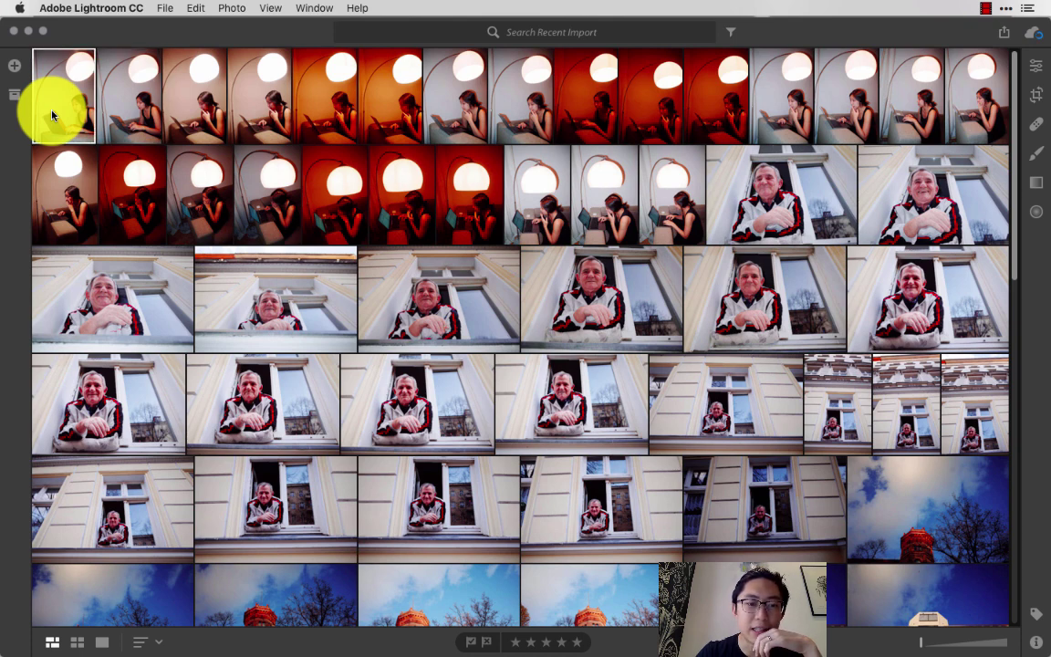
{"action": "key", "text": "d"}
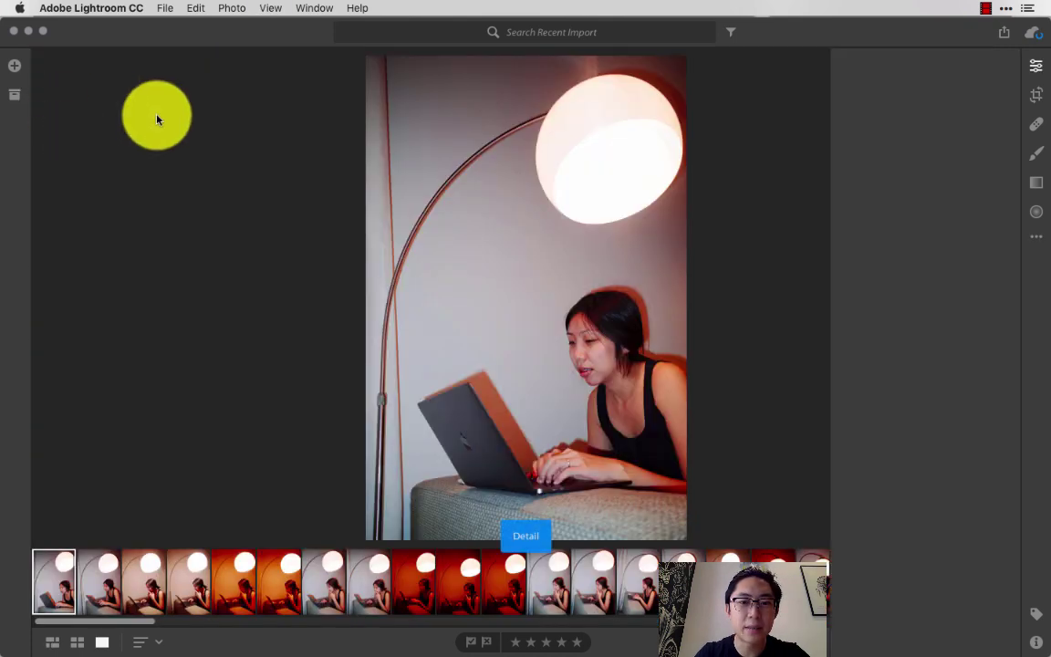
{"action": "key", "text": "e"}
{"action": "key", "text": "g"}
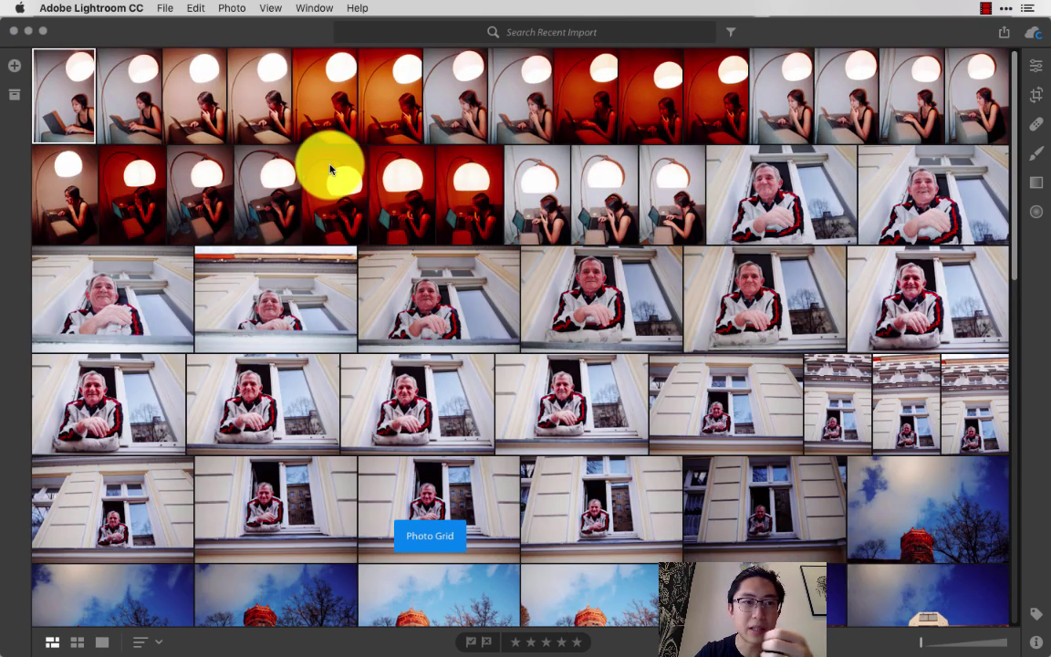
{"action": "double_click", "coordinate": [67, 117]}
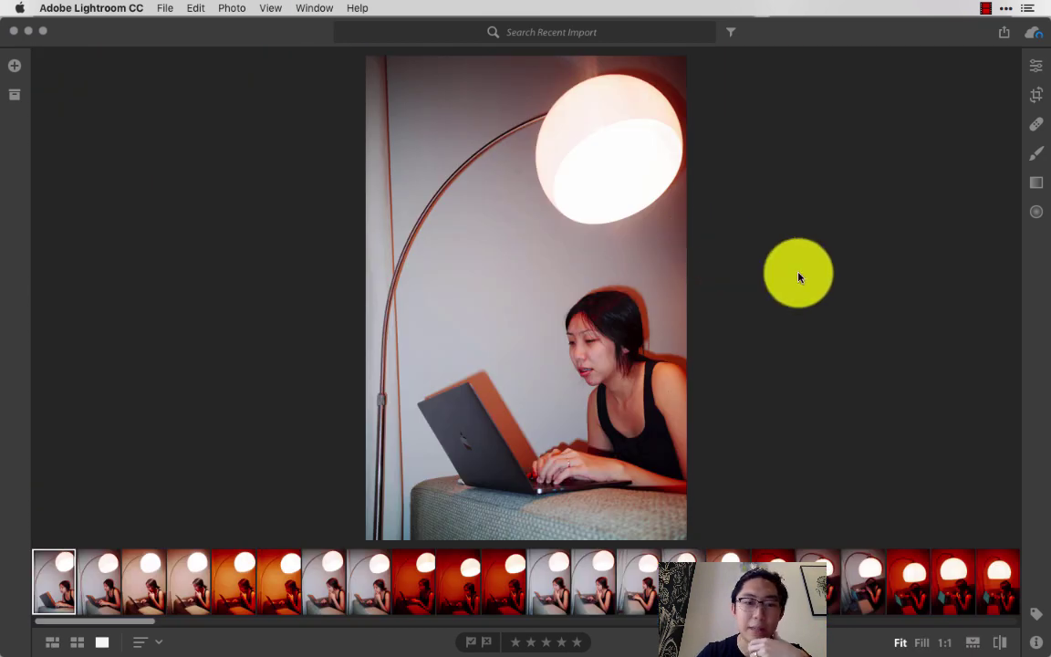
Step: Step one by one through every Berlin photo, from laptop portraits to the final self-portraits
{"action": "key", "text": "Right"}
{"action": "key", "text": "Right"}
{"action": "key", "text": "Right"}
{"action": "key", "text": "Right"}
{"action": "key", "text": "Right"}
{"action": "key", "text": "Right"}
{"action": "key", "text": "Right"}
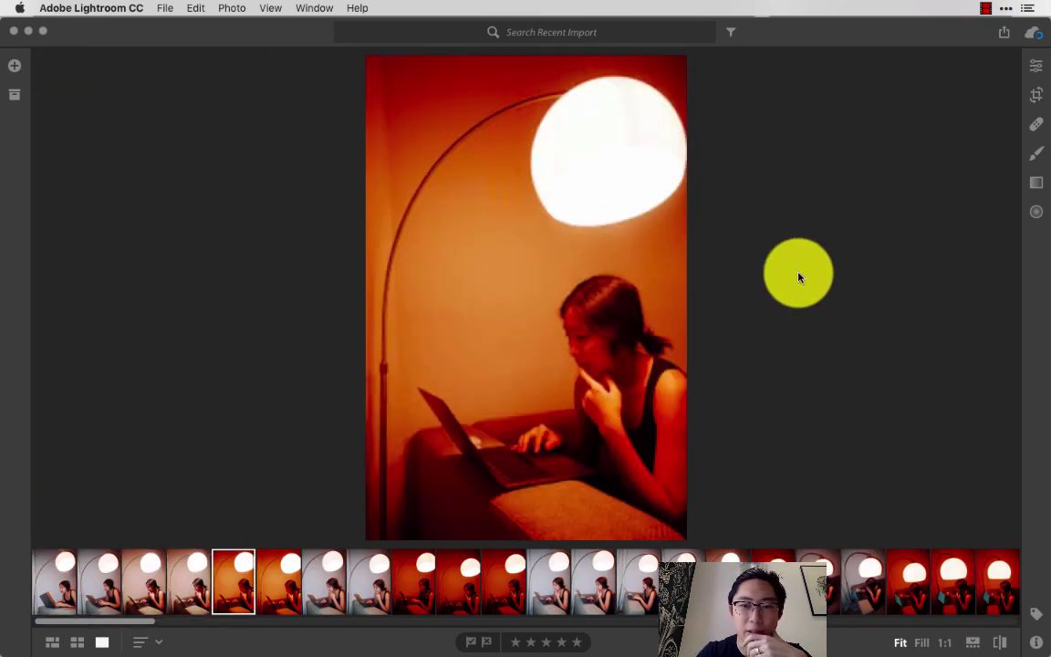
{"action": "key", "text": "Right"}
{"action": "key", "text": "Right"}
{"action": "key", "text": "Right"}
{"action": "key", "text": "Right"}
{"action": "key", "text": "Right"}
{"action": "key", "text": "Right"}
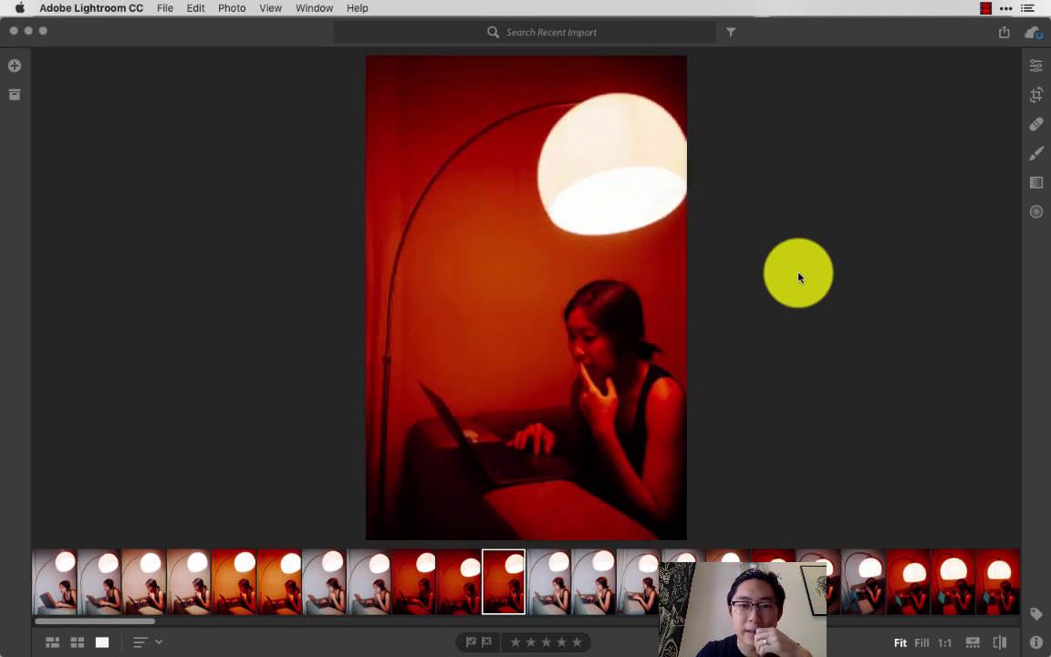
{"action": "key", "text": "Right"}
{"action": "key", "text": "Right"}
{"action": "key", "text": "Right"}
{"action": "key", "text": "Right"}
{"action": "key", "text": "Right"}
{"action": "key", "text": "Right"}
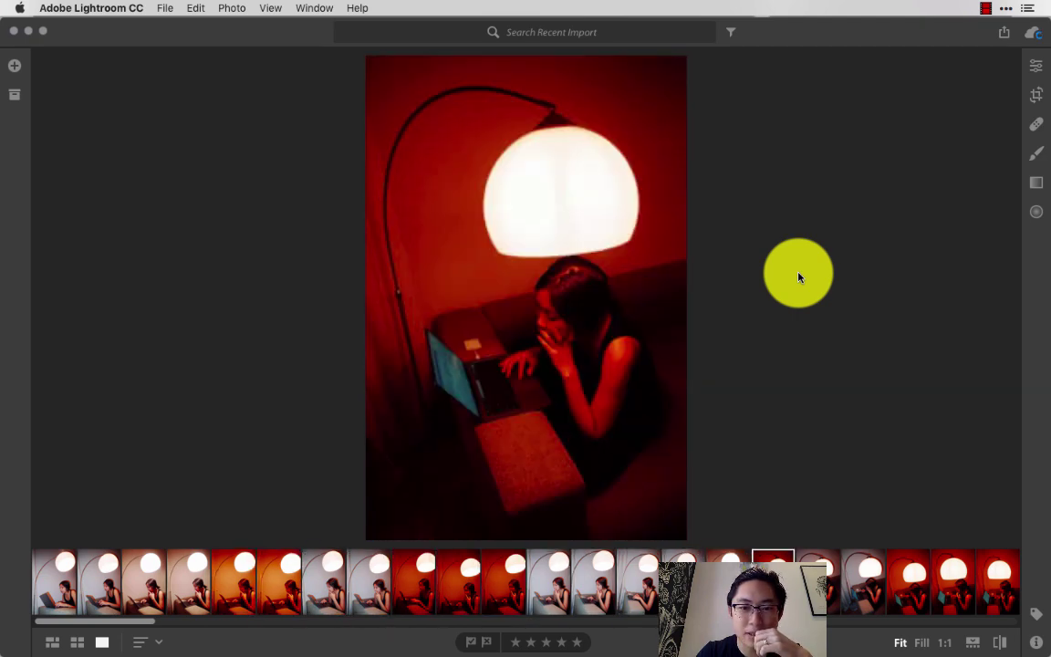
{"action": "key", "text": "Right"}
{"action": "key", "text": "Right"}
{"action": "key", "text": "Right"}
{"action": "key", "text": "Right"}
{"action": "key", "text": "Right"}
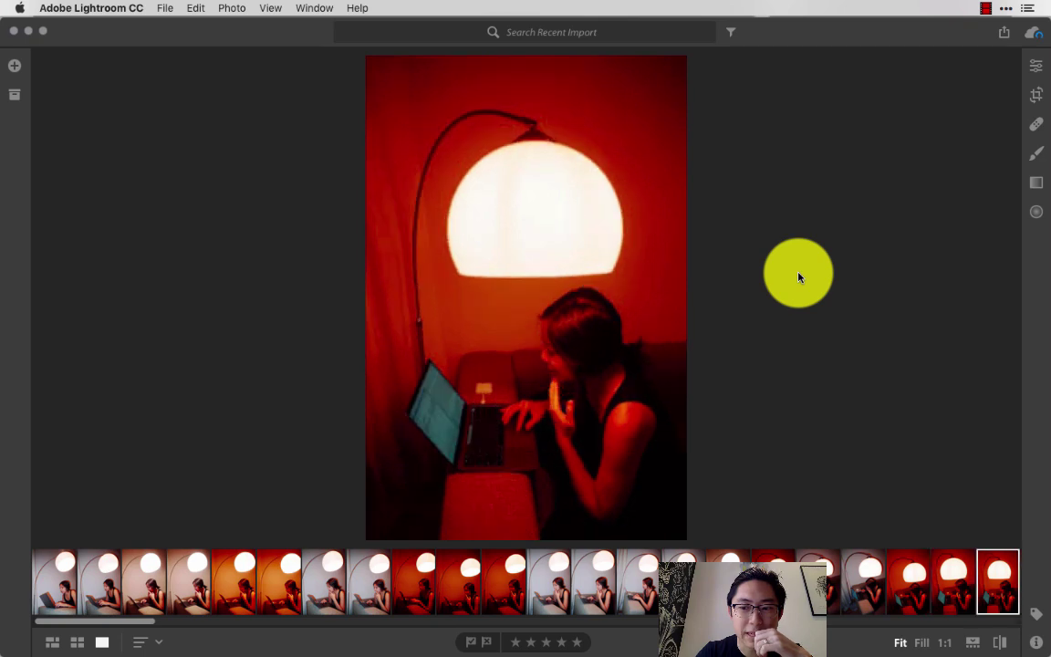
{"action": "key", "text": "Right"}
{"action": "key", "text": "Right"}
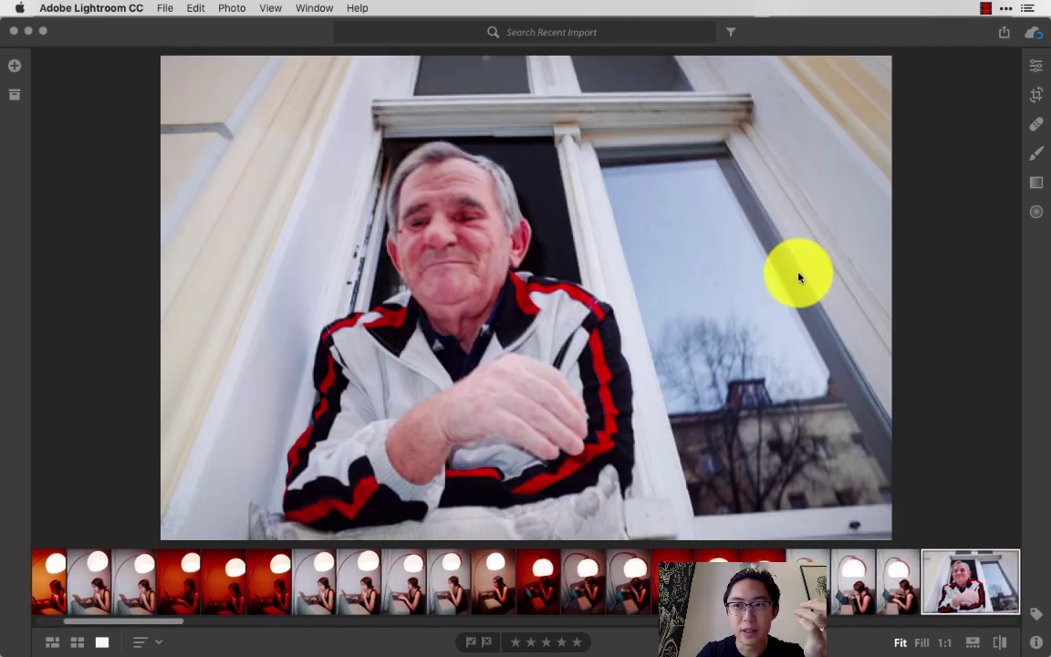
{"action": "key", "text": "Right"}
{"action": "key", "text": "Right"}
{"action": "key", "text": "Right"}
{"action": "key", "text": "Right"}
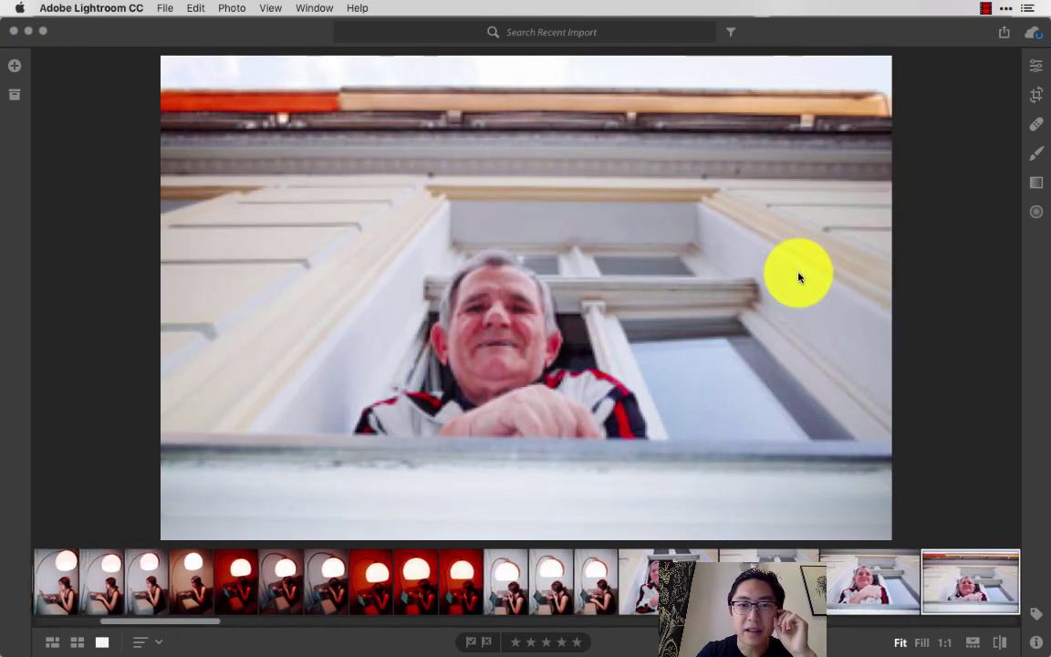
{"action": "key", "text": "Right"}
{"action": "key", "text": "Right"}
{"action": "key", "text": "Right"}
{"action": "key", "text": "Right"}
{"action": "key", "text": "Right"}
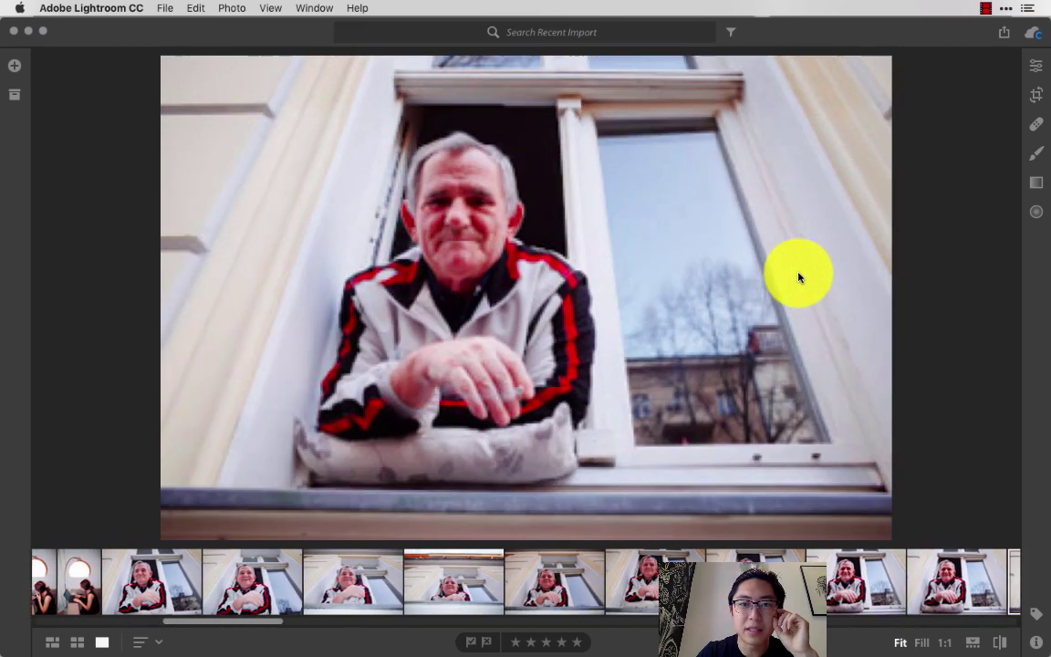
{"action": "key", "text": "Right"}
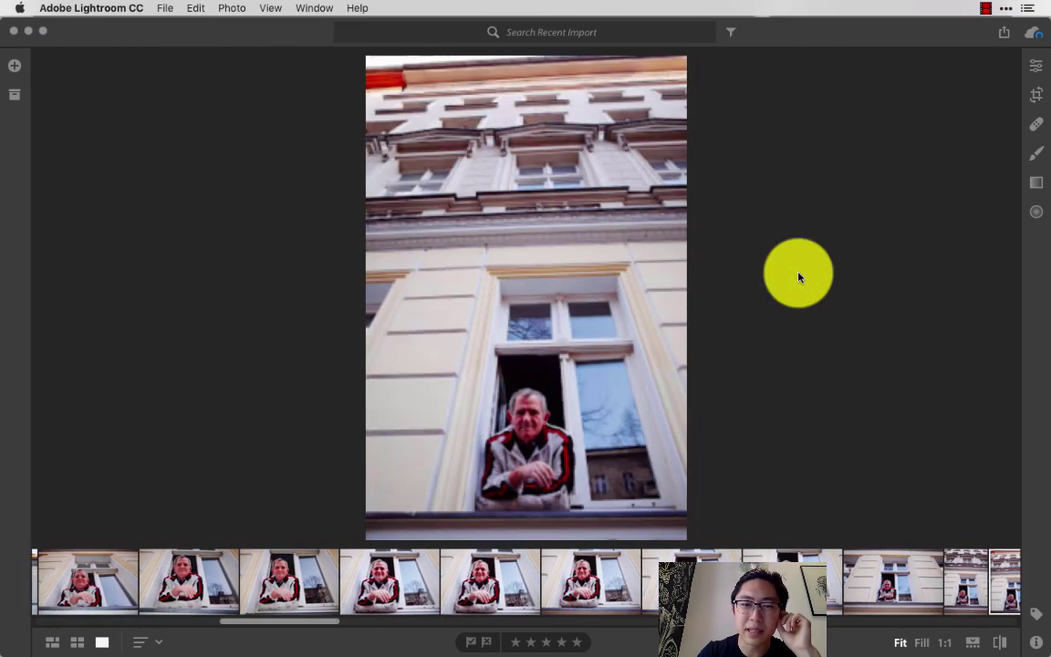
{"action": "key", "text": "Right"}
{"action": "key", "text": "Right"}
{"action": "key", "text": "Right"}
{"action": "key", "text": "Right"}
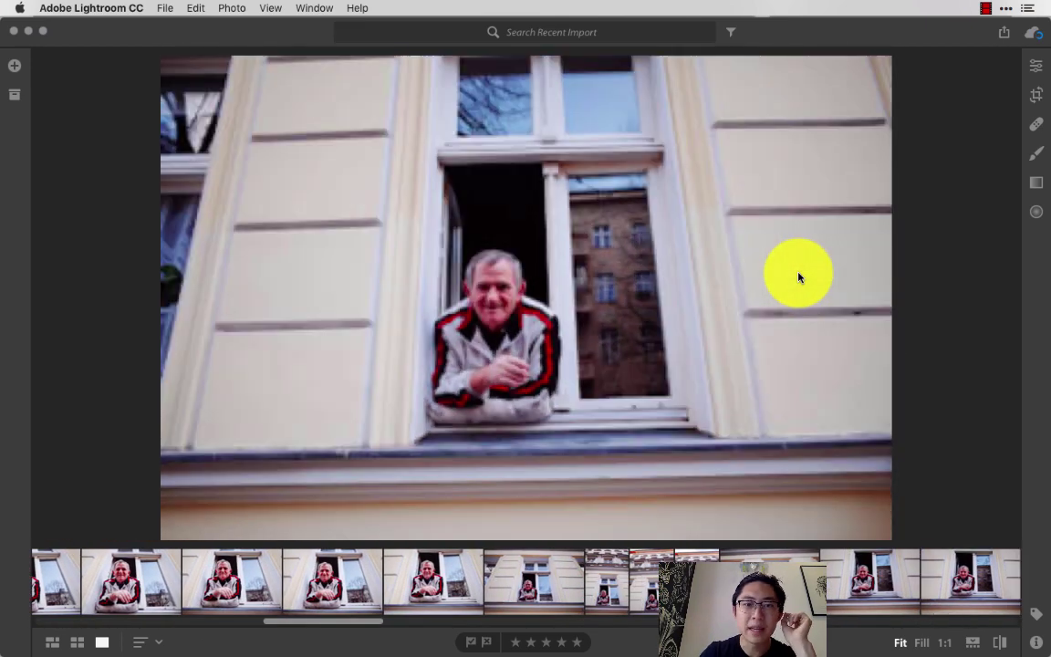
{"action": "key", "text": "Right"}
{"action": "key", "text": "Right"}
{"action": "key", "text": "Right"}
{"action": "key", "text": "Right"}
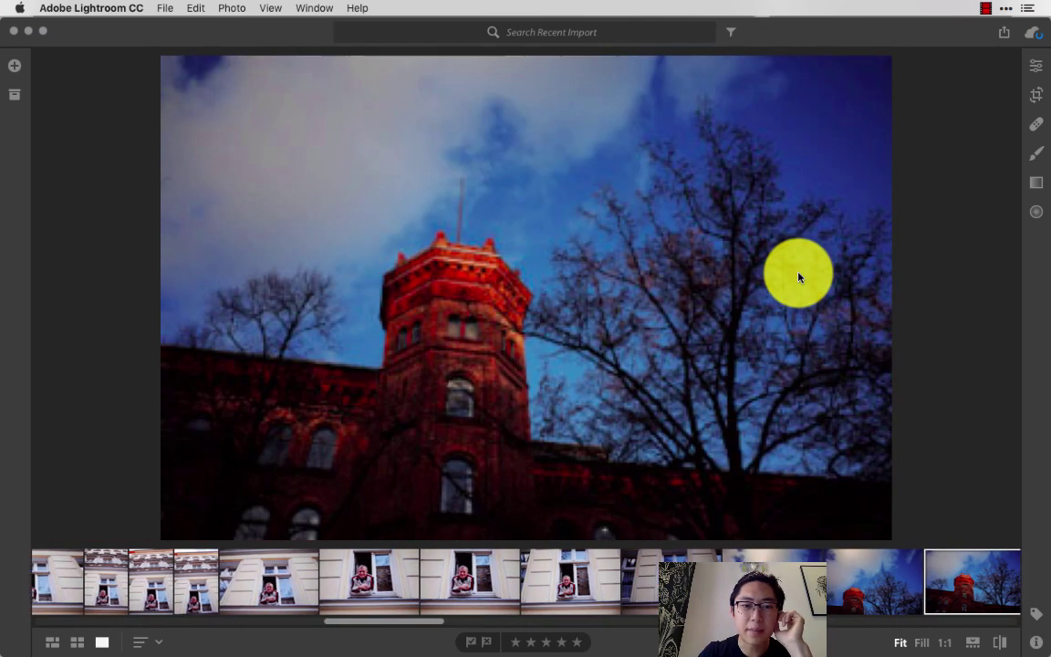
{"action": "key", "text": "Right"}
{"action": "key", "text": "Right"}
{"action": "key", "text": "Right"}
{"action": "key", "text": "Right"}
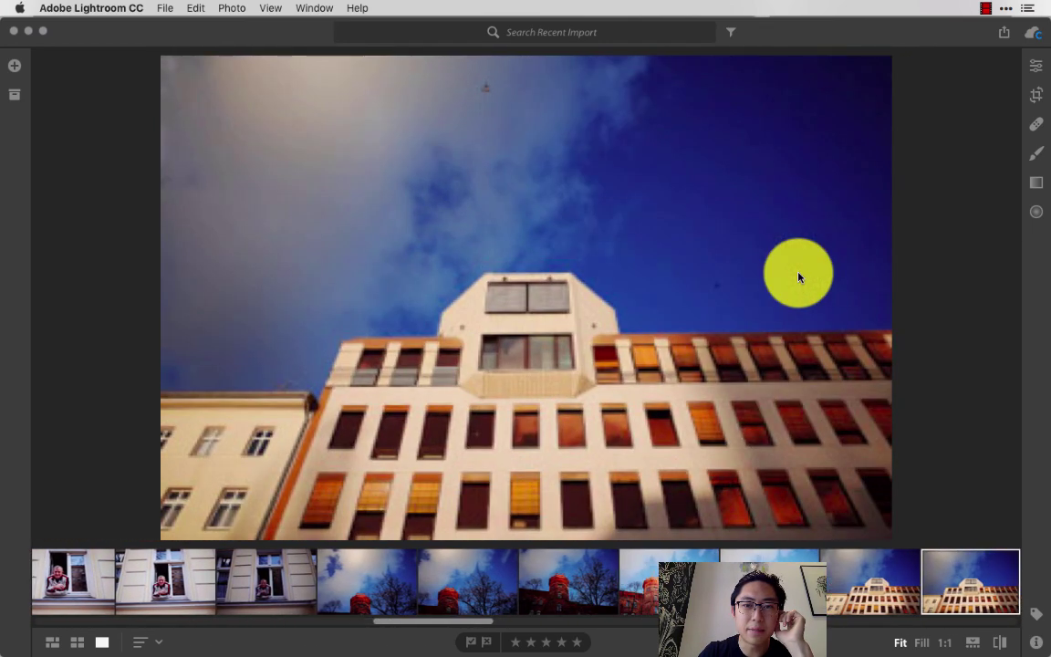
{"action": "key", "text": "Right"}
{"action": "key", "text": "Right"}
{"action": "key", "text": "Right"}
{"action": "key", "text": "Right"}
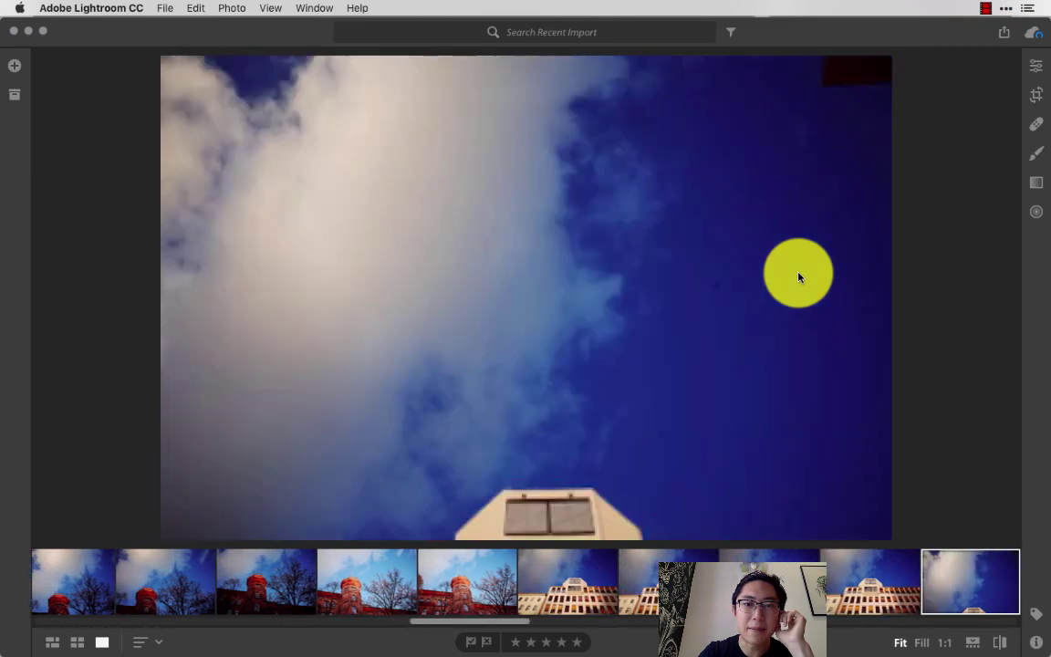
{"action": "key", "text": "Right"}
{"action": "key", "text": "Right"}
{"action": "key", "text": "Right"}
{"action": "key", "text": "Right"}
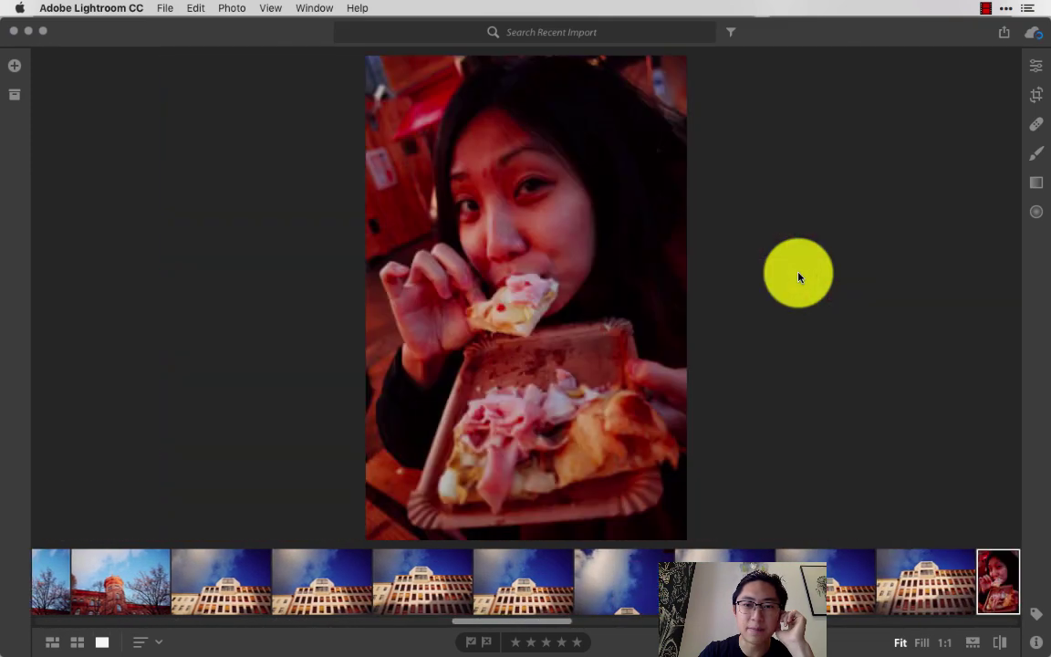
{"action": "key", "text": "Right"}
{"action": "key", "text": "Right"}
{"action": "key", "text": "Right"}
{"action": "key", "text": "Right"}
{"action": "key", "text": "Right"}
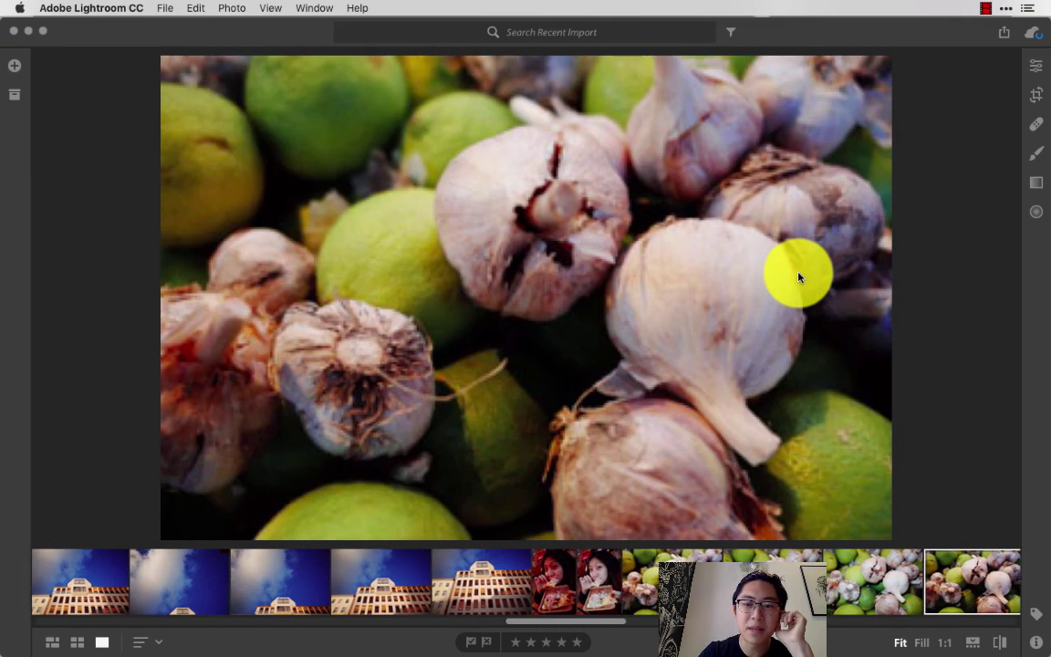
{"action": "key", "text": "Right"}
{"action": "key", "text": "Right"}
{"action": "key", "text": "Right"}
{"action": "key", "text": "Right"}
{"action": "key", "text": "Right"}
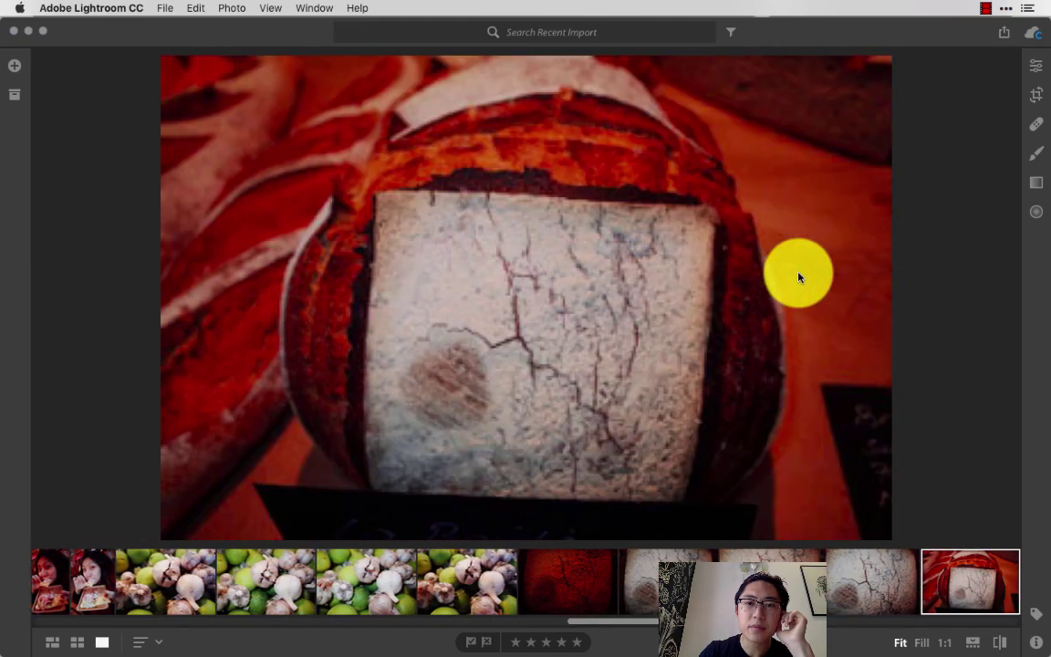
{"action": "key", "text": "Right"}
{"action": "key", "text": "Right"}
{"action": "key", "text": "Right"}
{"action": "key", "text": "Right"}
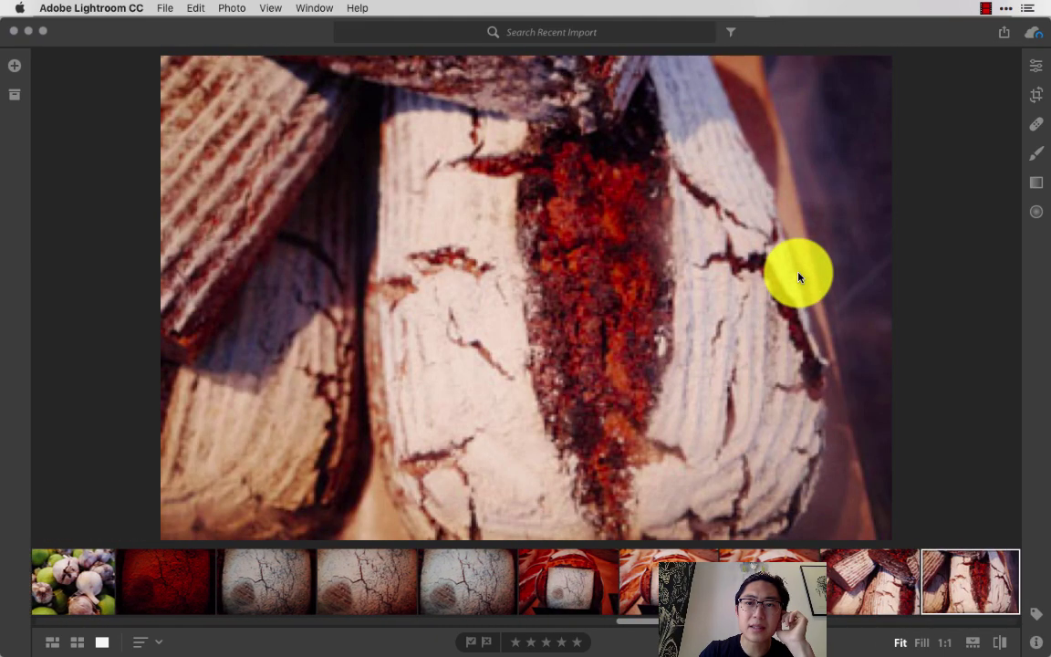
{"action": "key", "text": "Right"}
{"action": "key", "text": "Right"}
{"action": "key", "text": "Right"}
{"action": "key", "text": "Right"}
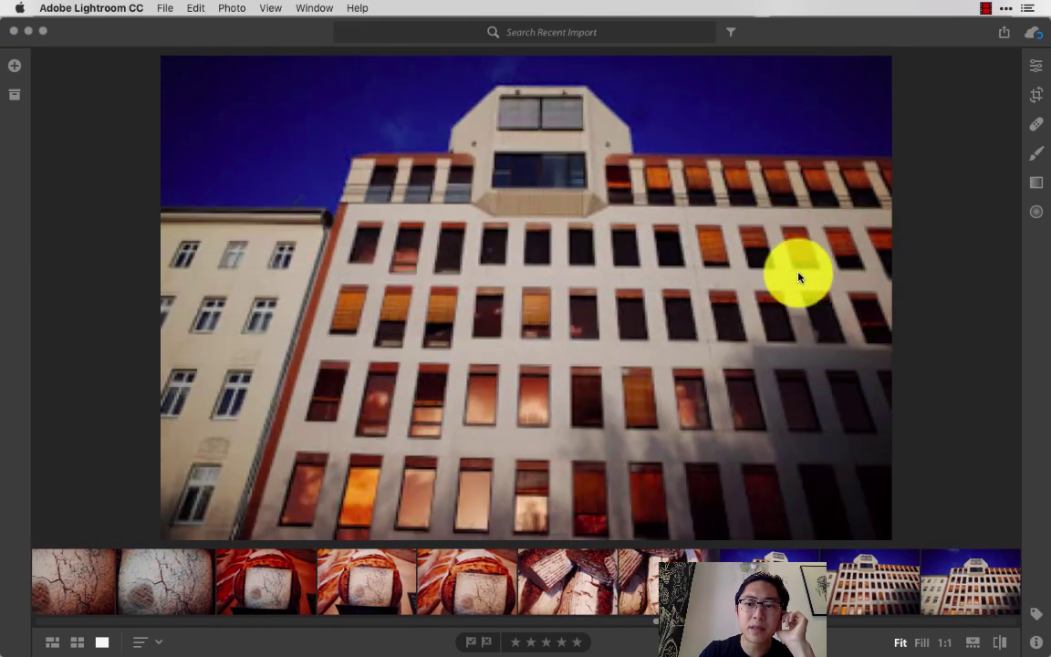
{"action": "key", "text": "Right"}
{"action": "key", "text": "Right"}
{"action": "key", "text": "Right"}
{"action": "key", "text": "Right"}
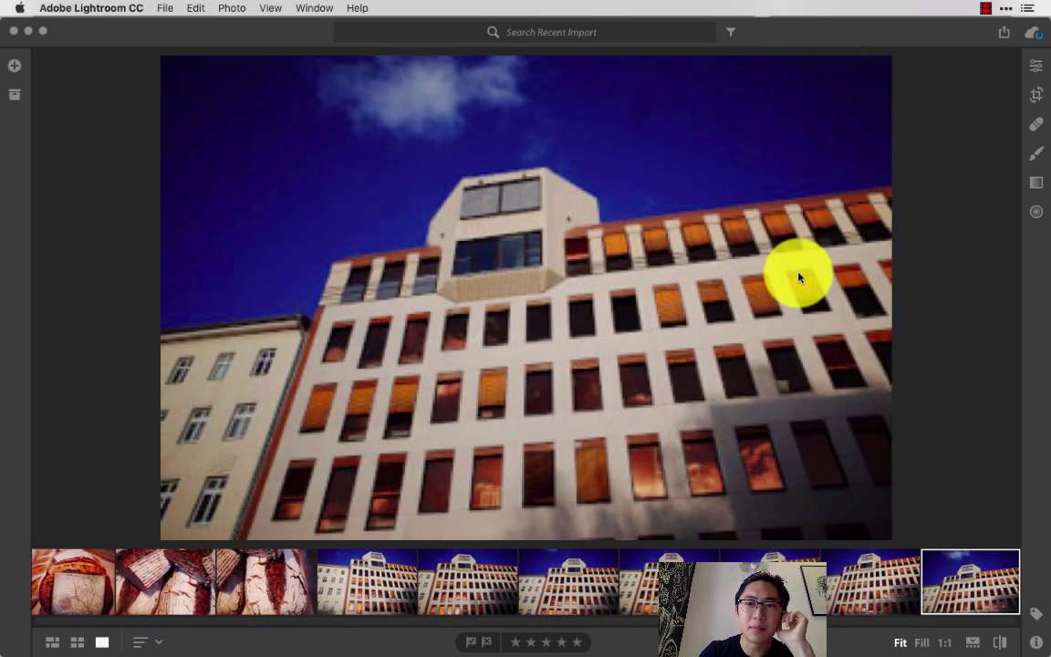
{"action": "key", "text": "Right"}
{"action": "key", "text": "Right"}
{"action": "key", "text": "Right"}
{"action": "key", "text": "Right"}
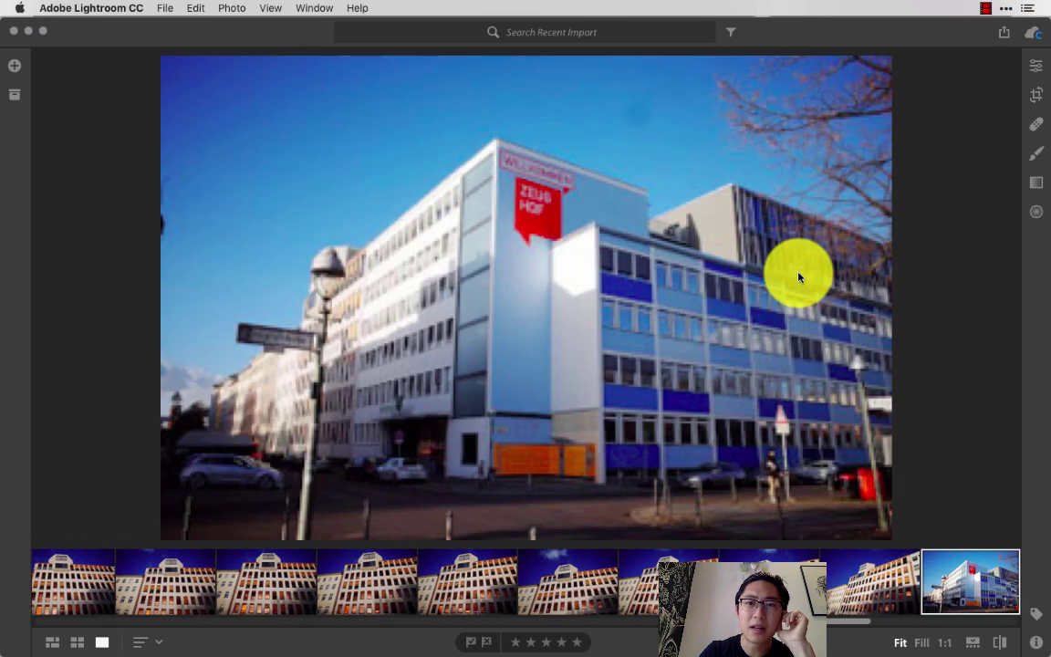
{"action": "key", "text": "Right"}
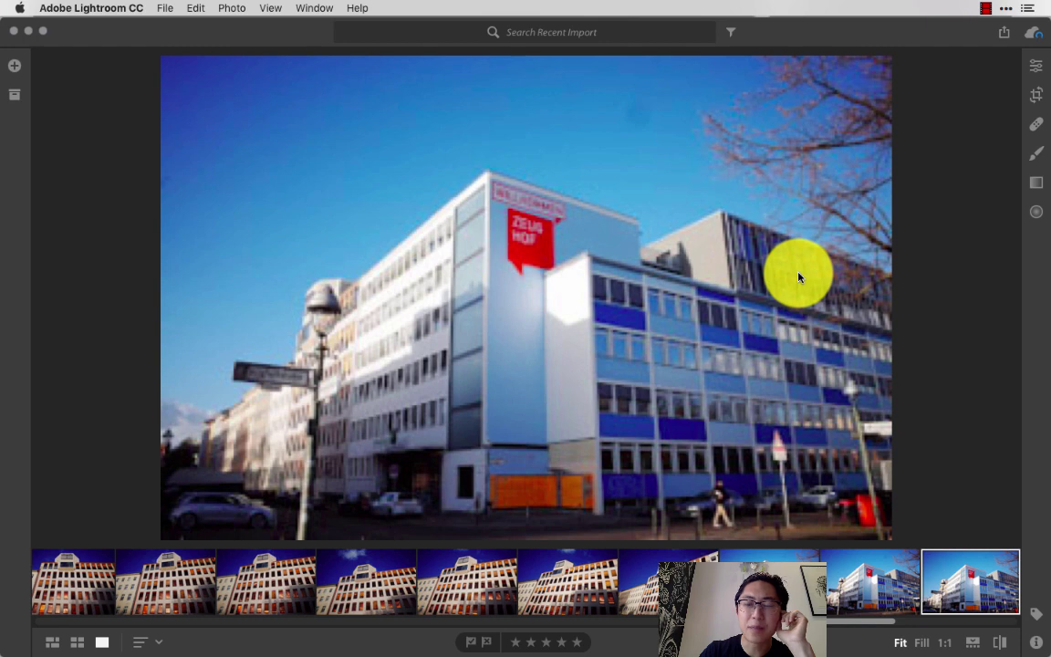
{"action": "key", "text": "Right"}
{"action": "key", "text": "Right"}
{"action": "key", "text": "Right"}
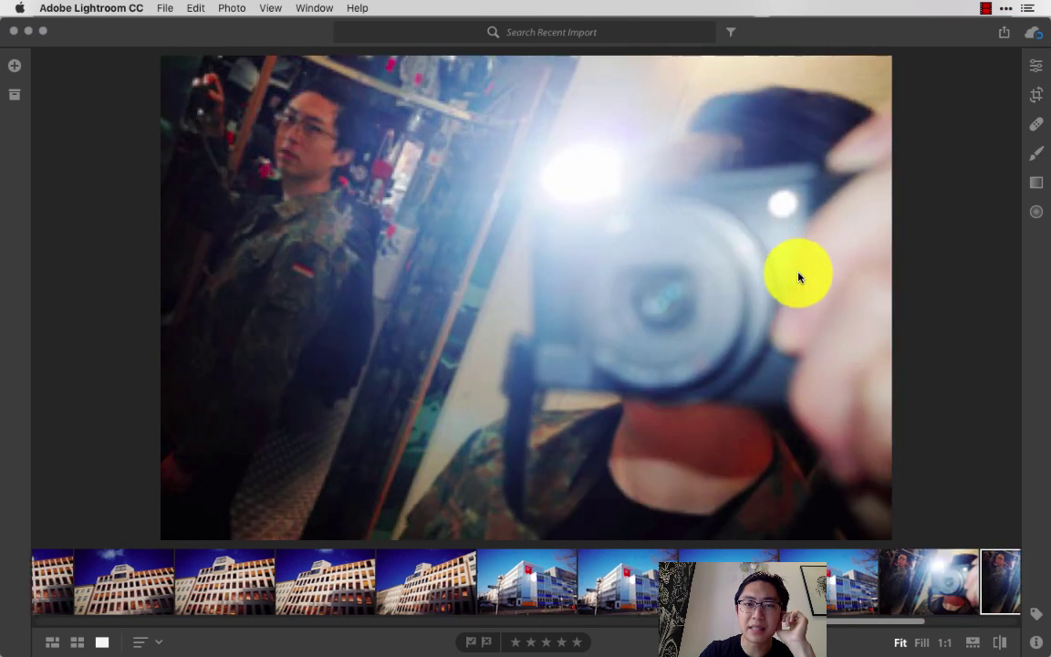
{"action": "key", "text": "Right"}
{"action": "key", "text": "Right"}
{"action": "key", "text": "Right"}
{"action": "key", "text": "Right"}
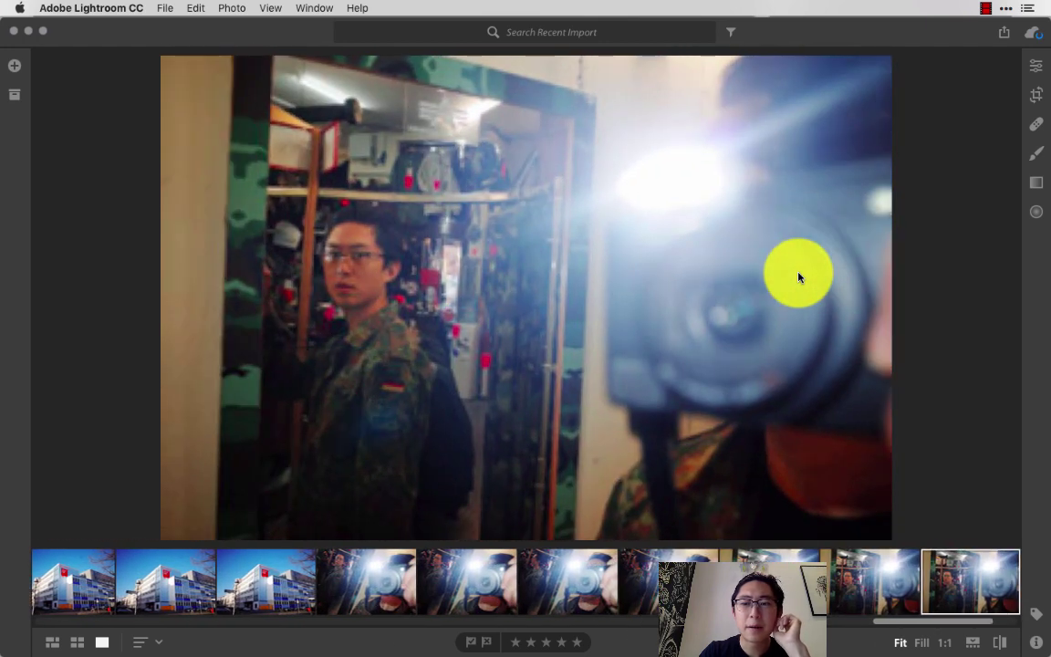
{"action": "key", "text": "Right"}
{"action": "key", "text": "Right"}
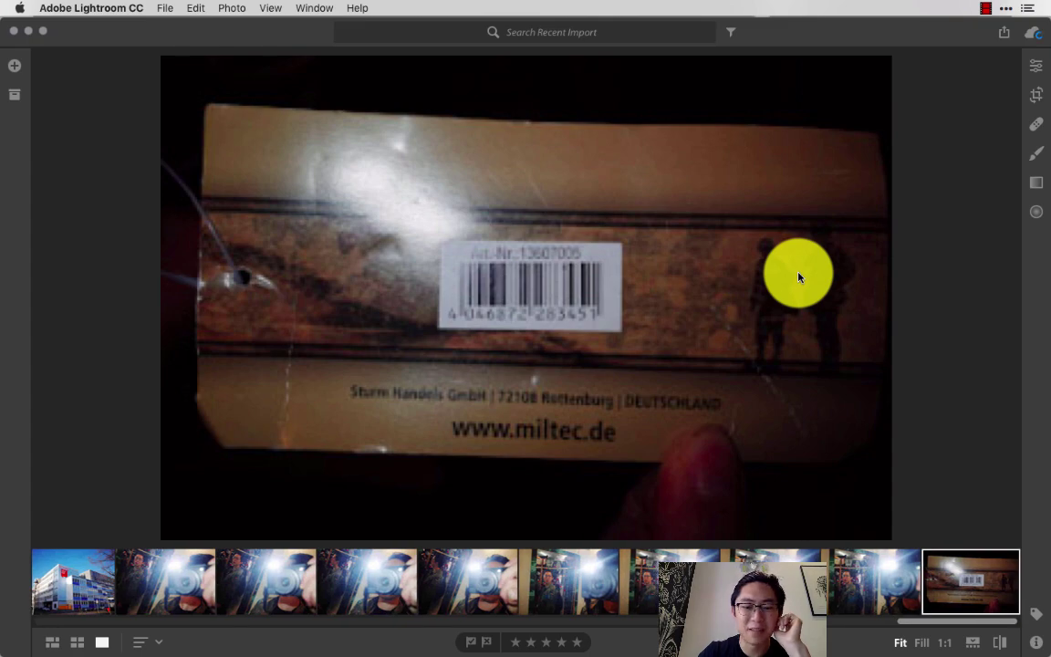
Step: Return to the Recent Import thumbnail grid and scroll down to the last photos
{"action": "key", "text": "g"}
{"action": "scroll", "coordinate": [741, 328], "scroll_direction": "up", "scroll_amount": 4}
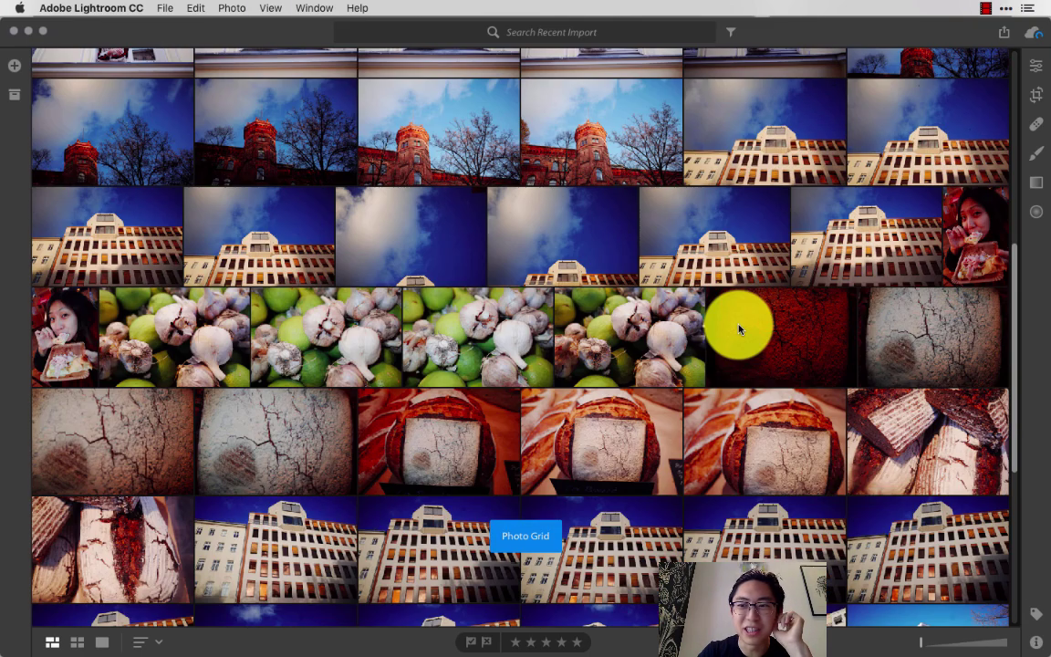
{"action": "scroll", "coordinate": [741, 329], "scroll_direction": "up", "scroll_amount": 5}
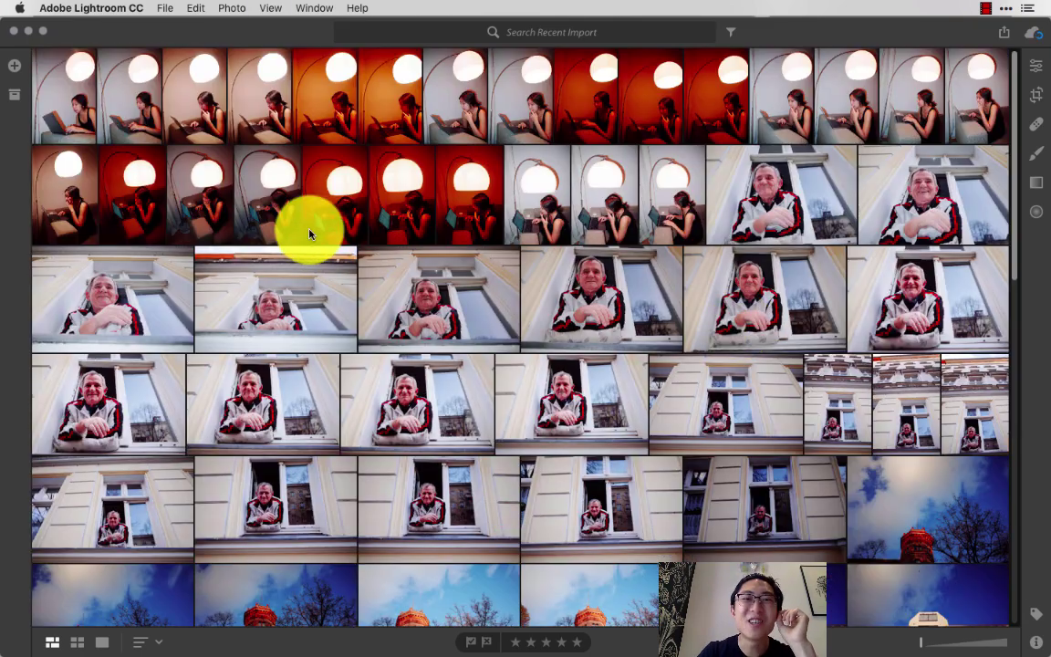
{"action": "scroll", "coordinate": [362, 306], "scroll_direction": "down", "scroll_amount": 5}
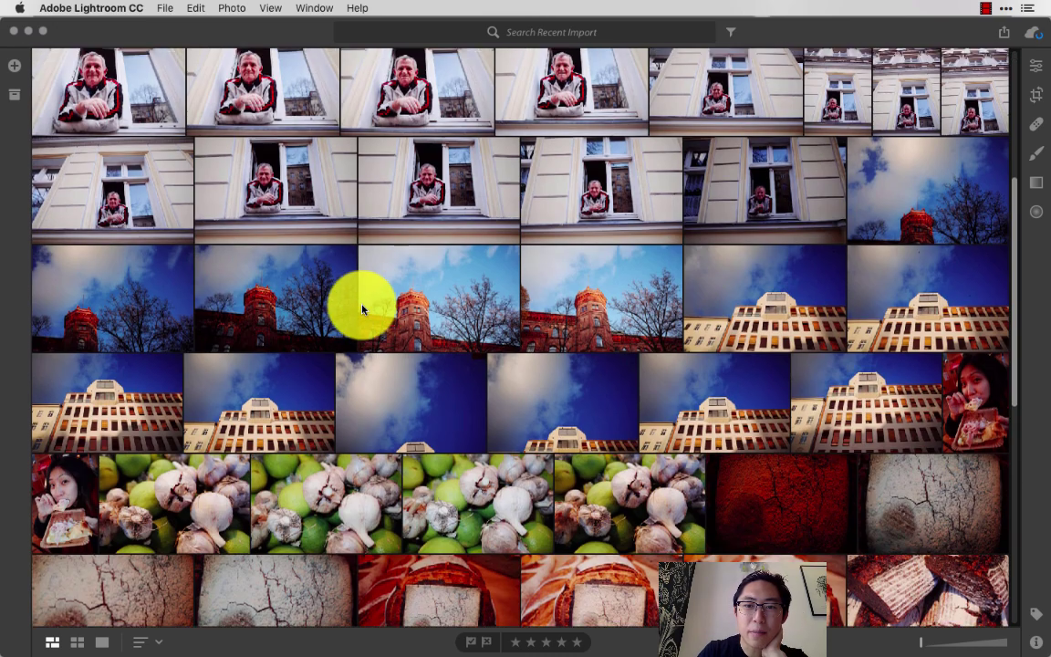
{"action": "scroll", "coordinate": [362, 308], "scroll_direction": "down", "scroll_amount": 8}
{"action": "scroll", "coordinate": [362, 309], "scroll_direction": "up", "scroll_amount": 12}
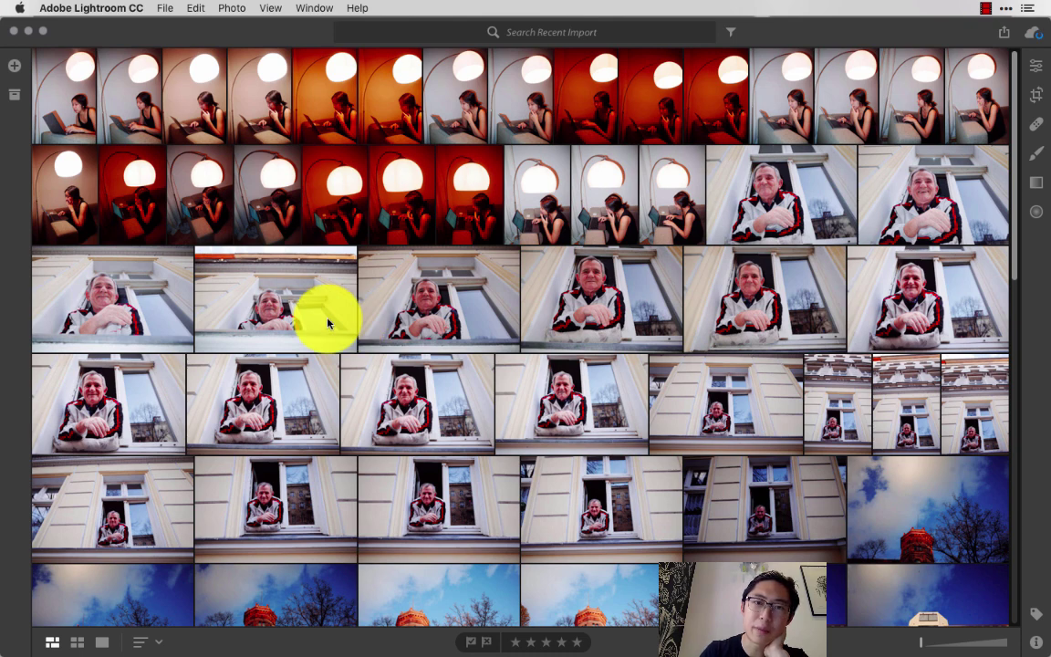
{"action": "scroll", "coordinate": [673, 331], "scroll_direction": "down", "scroll_amount": 3}
{"action": "scroll", "coordinate": [671, 328], "scroll_direction": "down", "scroll_amount": 10}
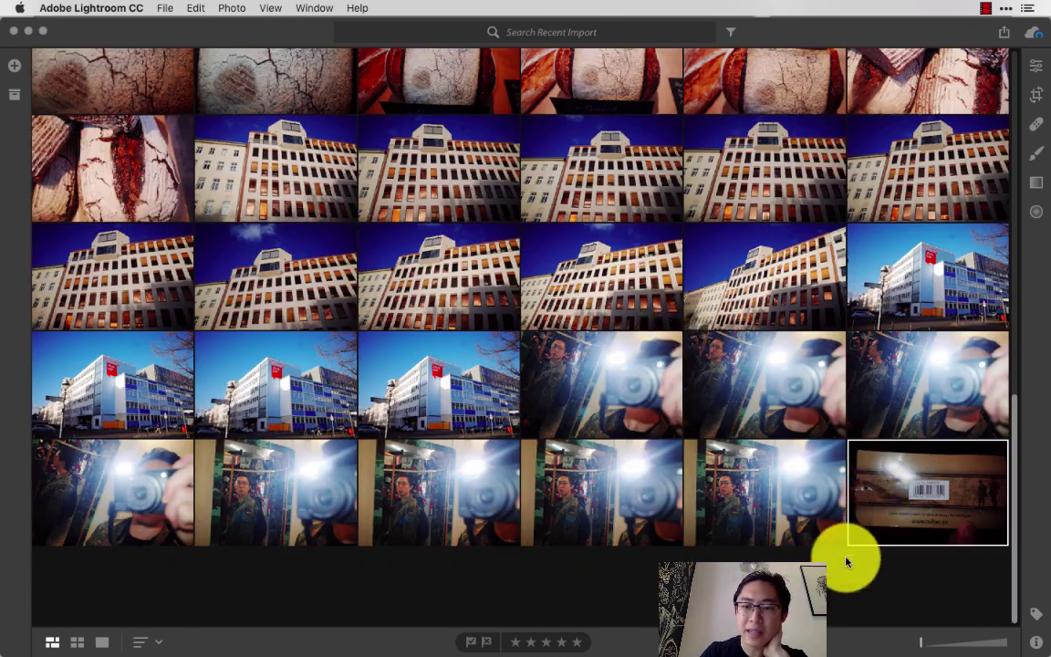
Step: Select the bright camera selfie with the flash flare and flag it as a pick
{"action": "left_click", "coordinate": [847, 562]}
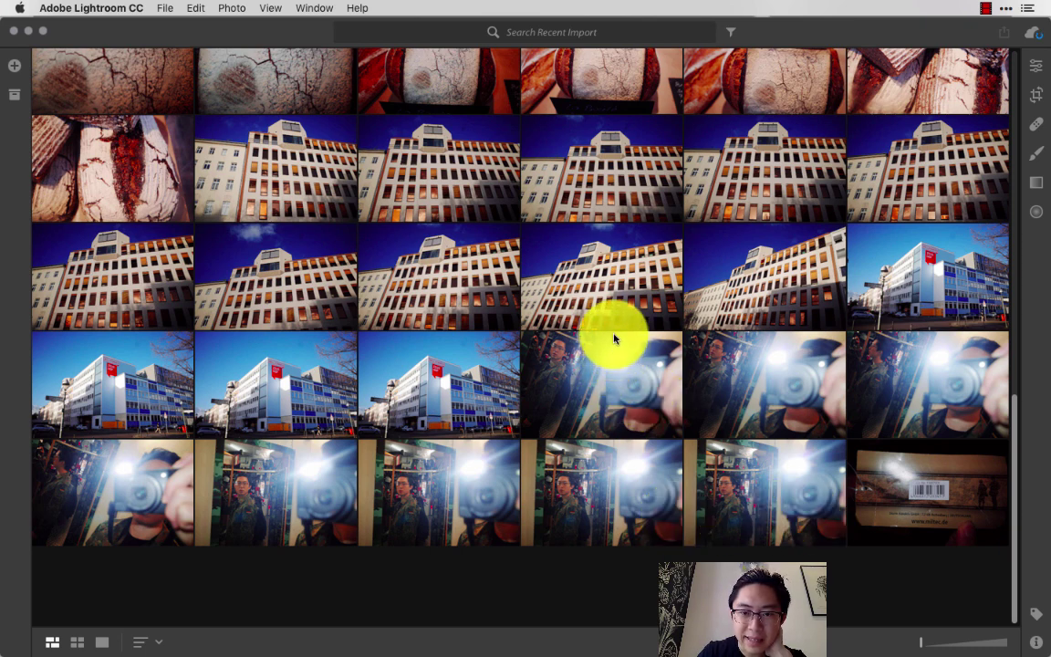
{"action": "left_click", "coordinate": [557, 353]}
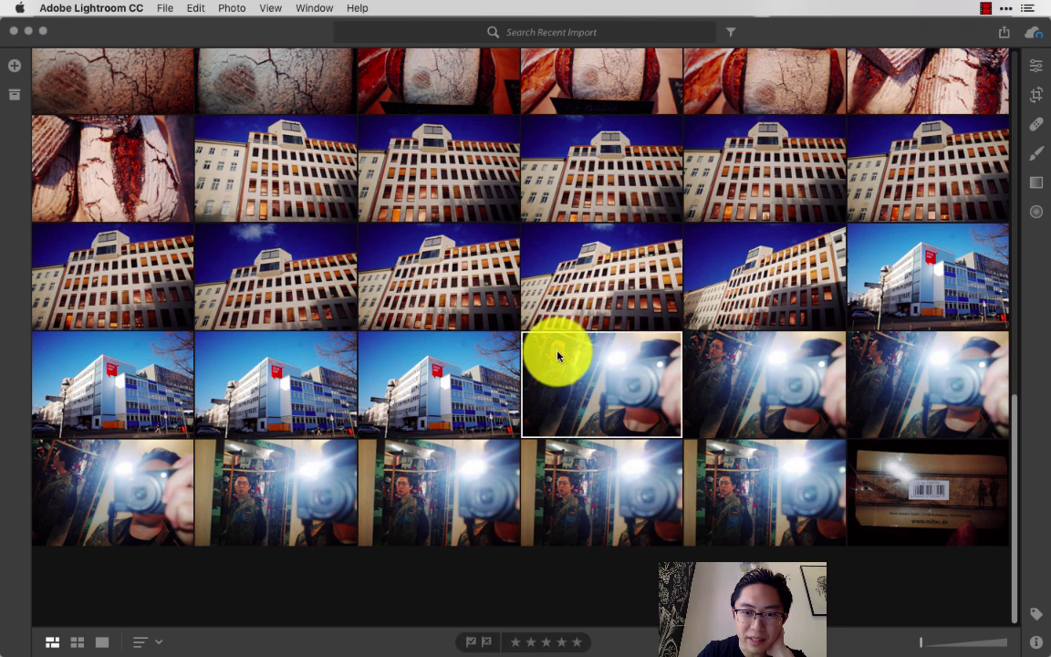
{"action": "left_click", "coordinate": [472, 643]}
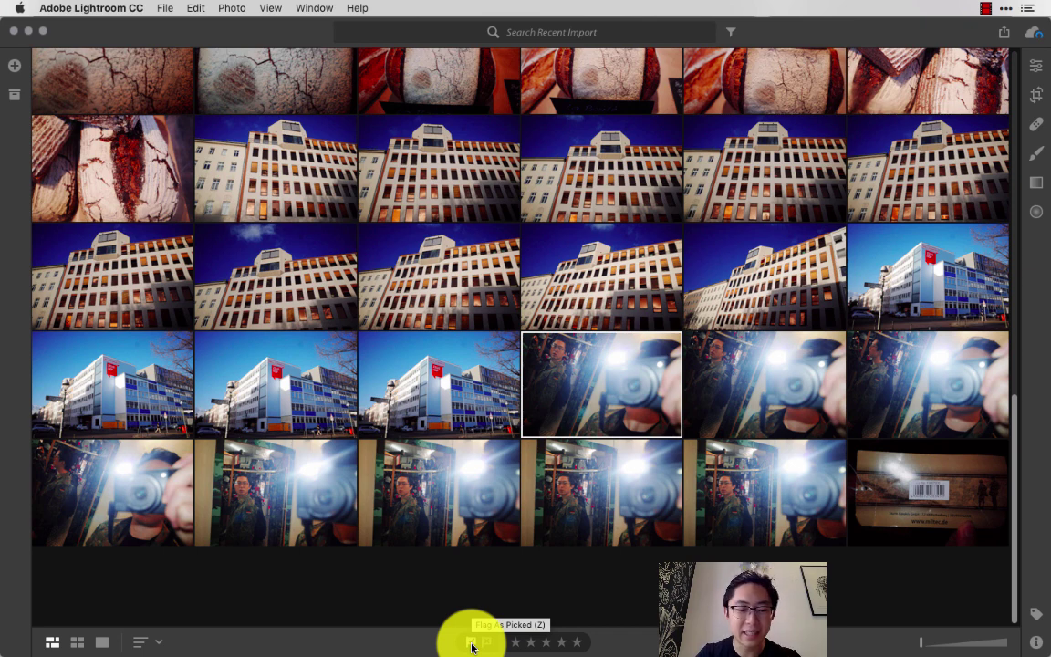
{"action": "left_click", "coordinate": [472, 644]}
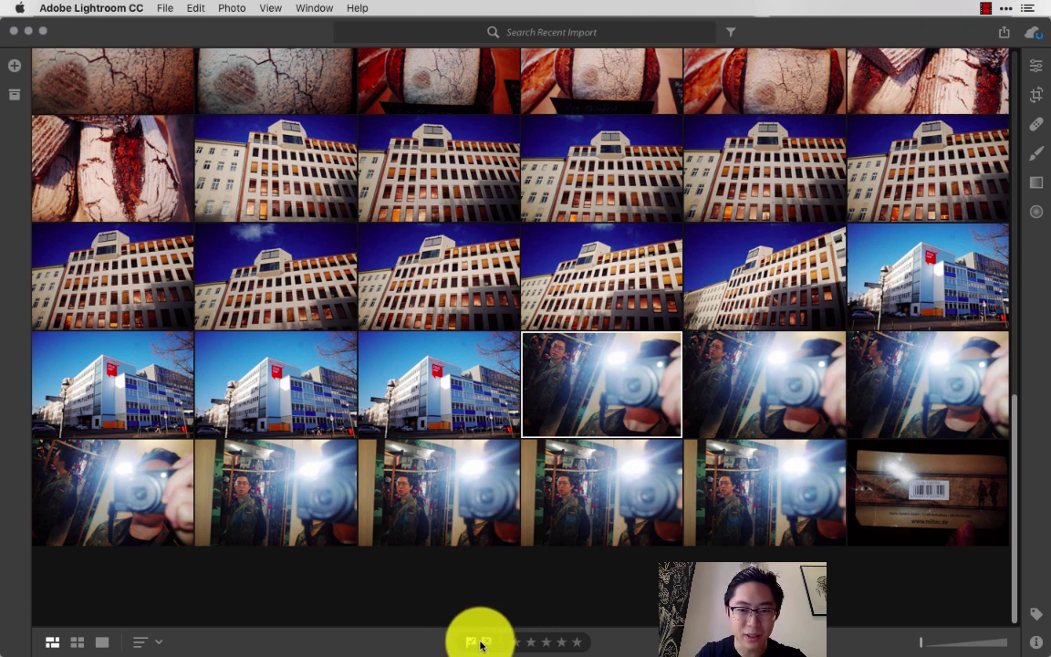
{"action": "left_click", "coordinate": [472, 641]}
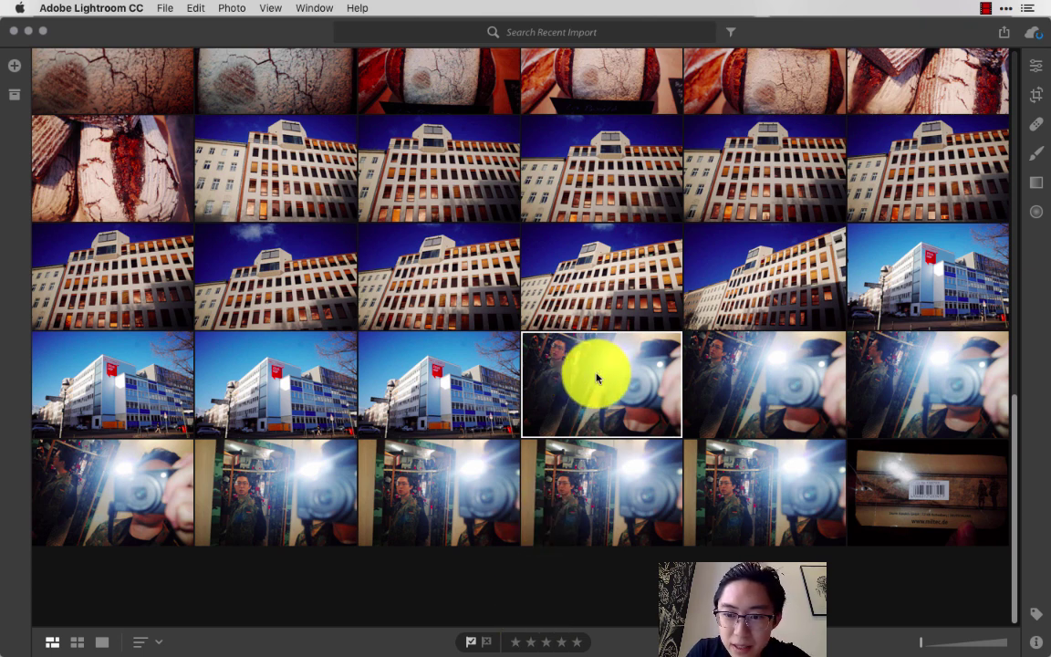
Step: Flag the low-angle building facade photo as a pick
{"action": "scroll", "coordinate": [730, 553], "scroll_direction": "up", "scroll_amount": 3}
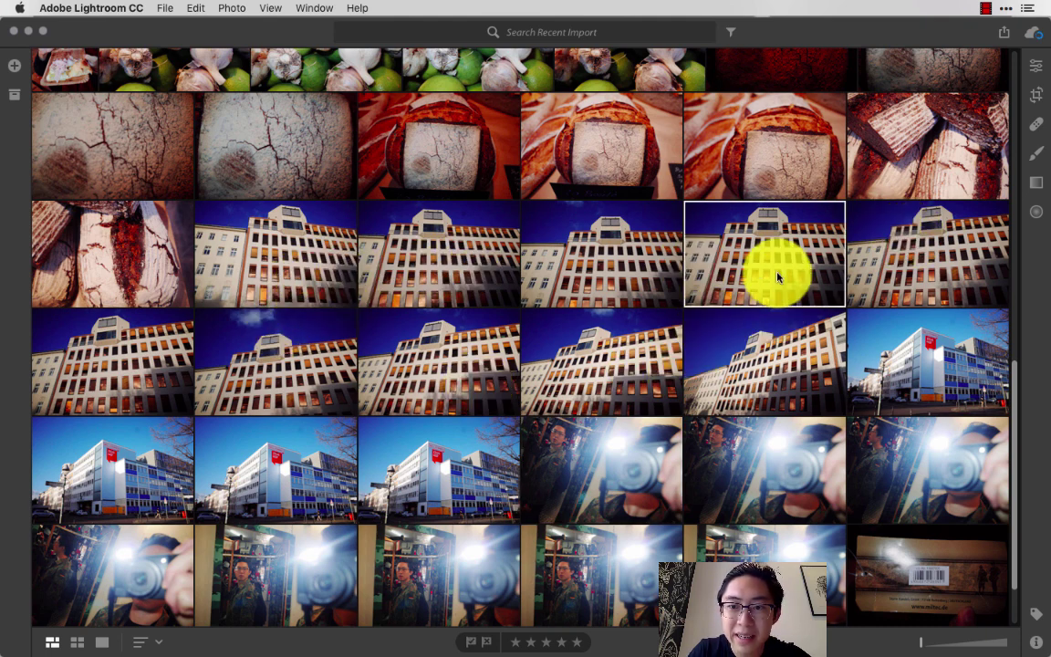
{"action": "key", "text": "p"}
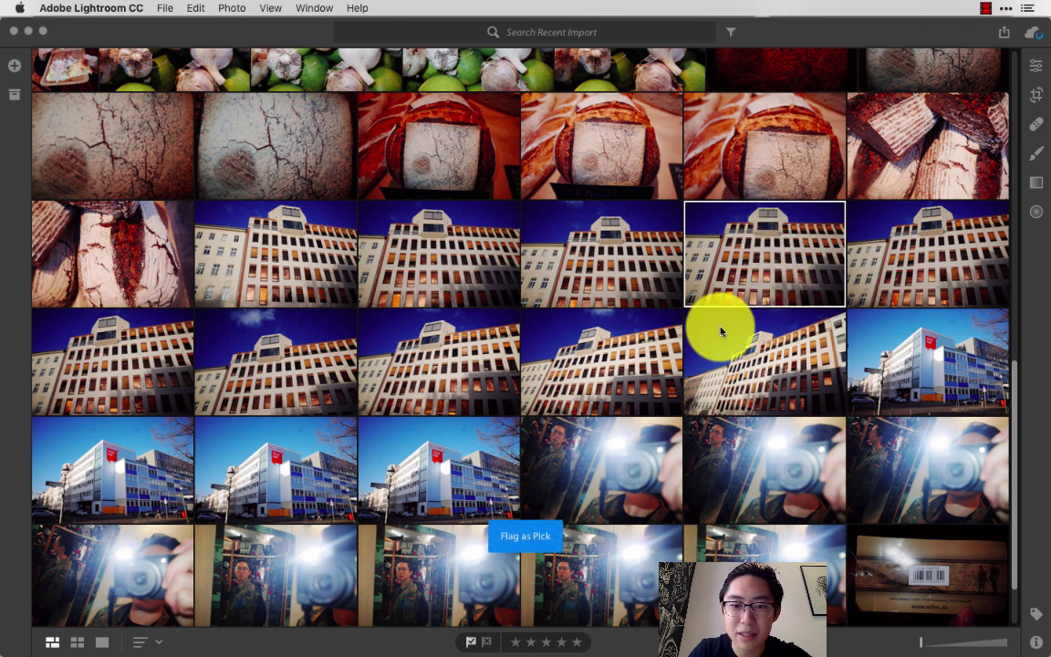
{"action": "scroll", "coordinate": [696, 344], "scroll_direction": "up", "scroll_amount": 1}
{"action": "scroll", "coordinate": [696, 344], "scroll_direction": "up", "scroll_amount": 3}
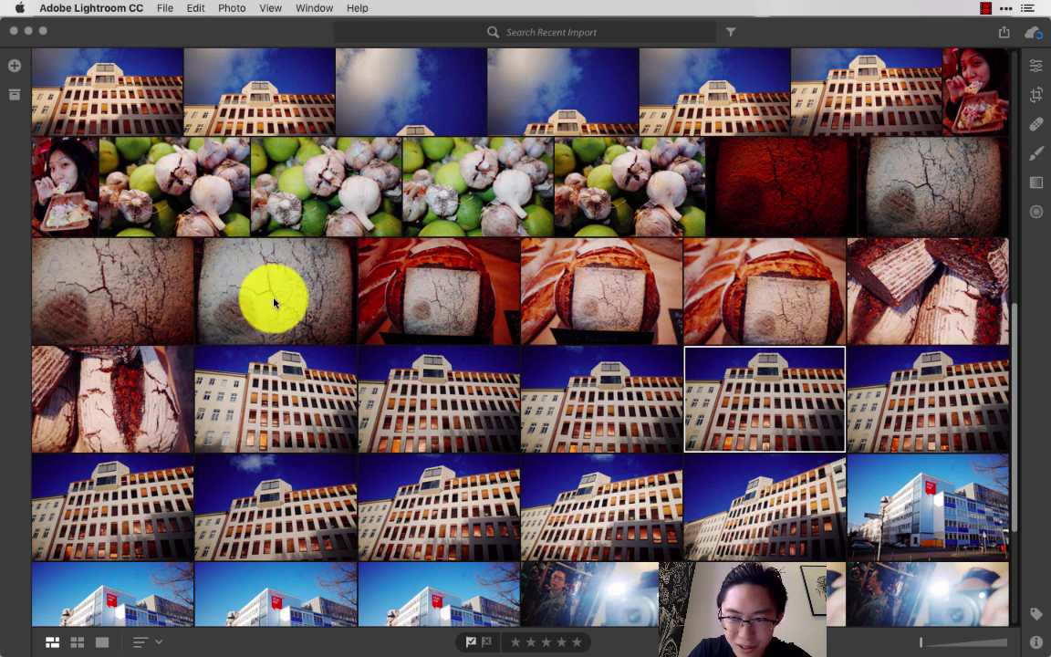
{"action": "scroll", "coordinate": [274, 303], "scroll_direction": "up", "scroll_amount": 1}
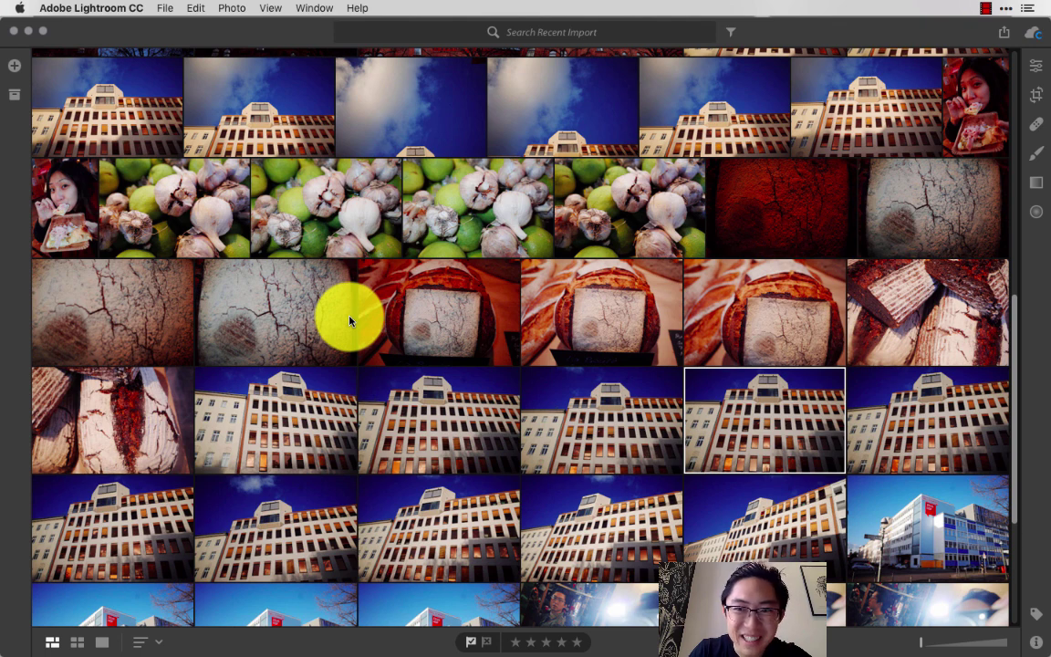
Step: Flag the second cracked bread-crust photo as a pick
{"action": "left_click", "coordinate": [307, 323]}
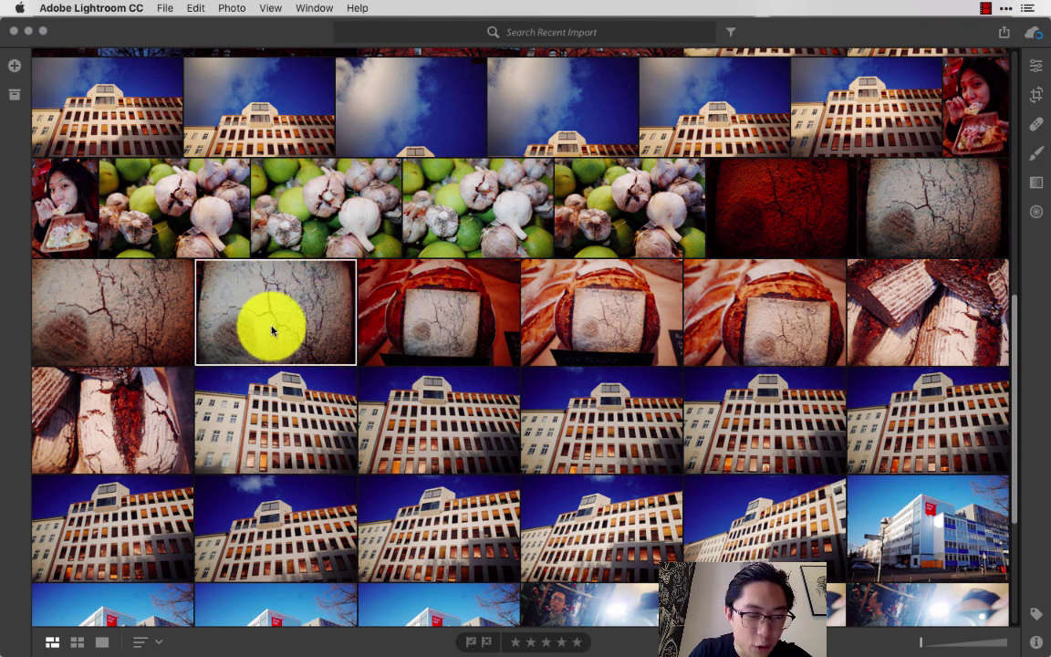
{"action": "key", "text": "p"}
{"action": "scroll", "coordinate": [290, 328], "scroll_direction": "up", "scroll_amount": 3}
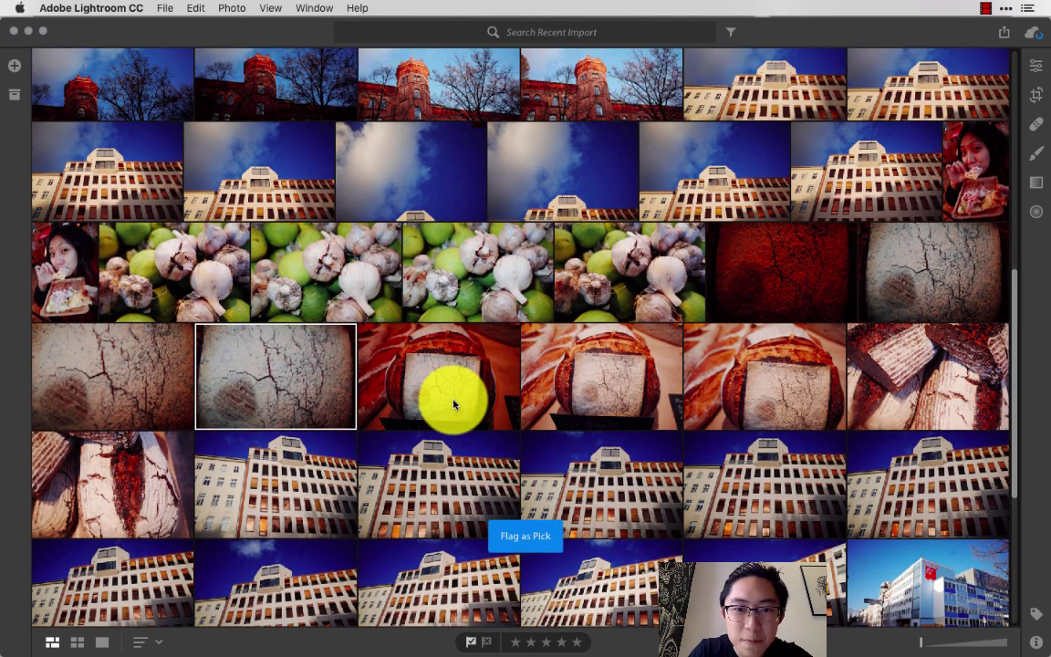
{"action": "scroll", "coordinate": [408, 294], "scroll_direction": "up", "scroll_amount": 3}
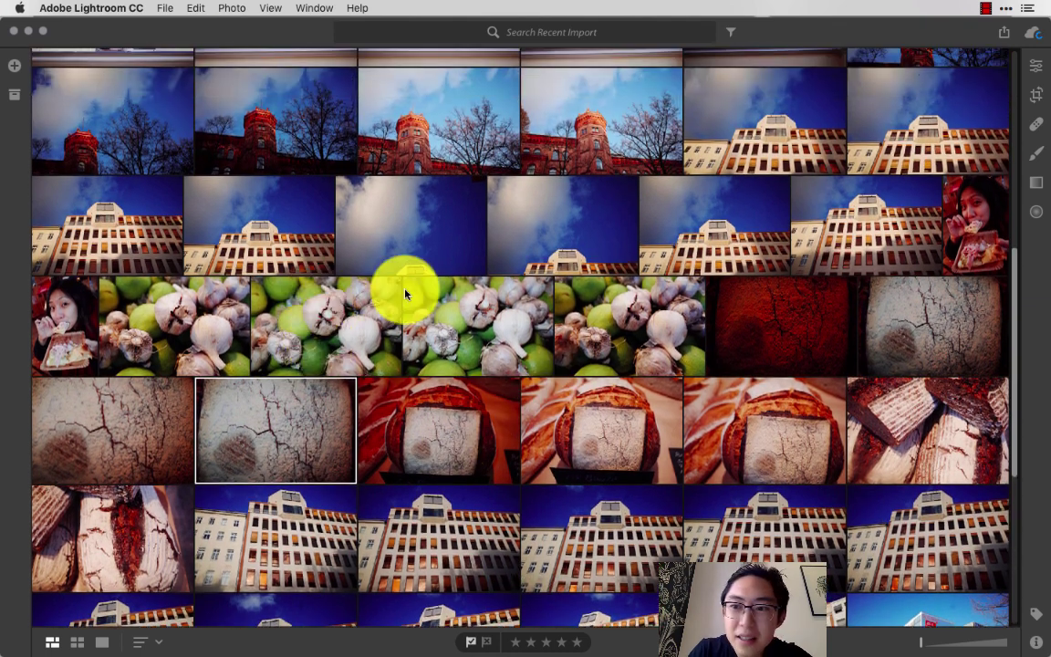
{"action": "scroll", "coordinate": [407, 294], "scroll_direction": "up", "scroll_amount": 3}
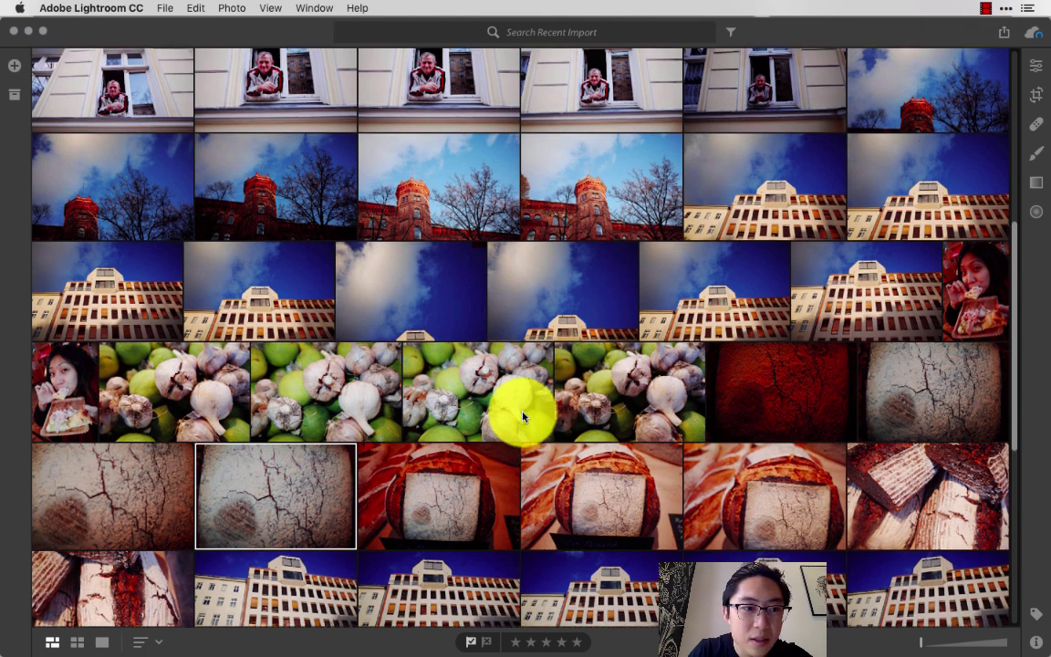
{"action": "scroll", "coordinate": [523, 416], "scroll_direction": "up", "scroll_amount": 5}
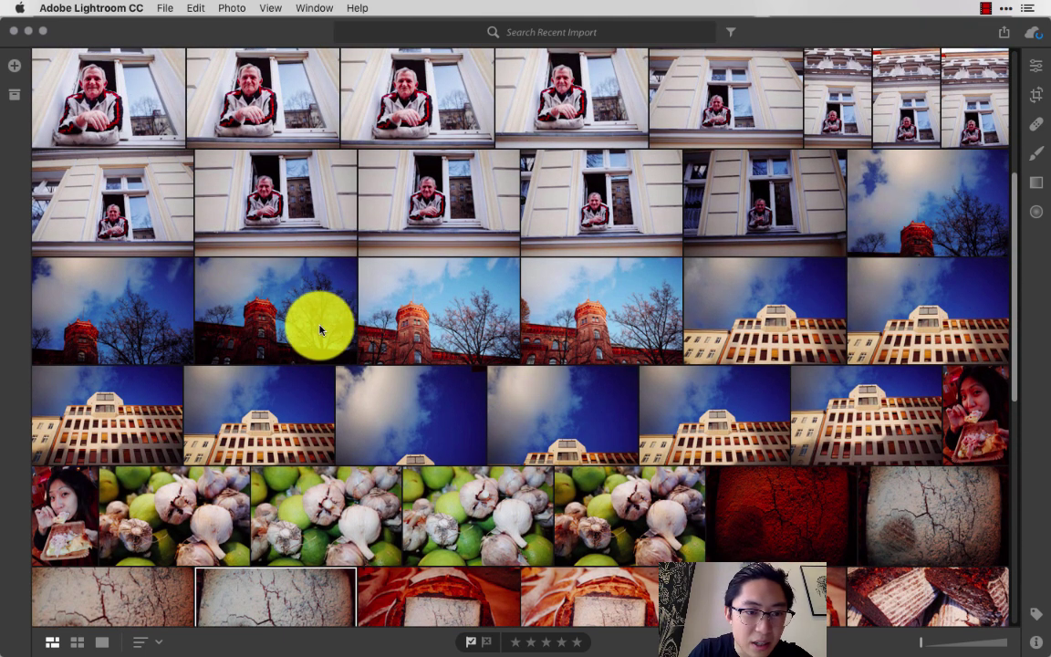
Step: Flag the first red tower photo as a pick
{"action": "left_click", "coordinate": [181, 333]}
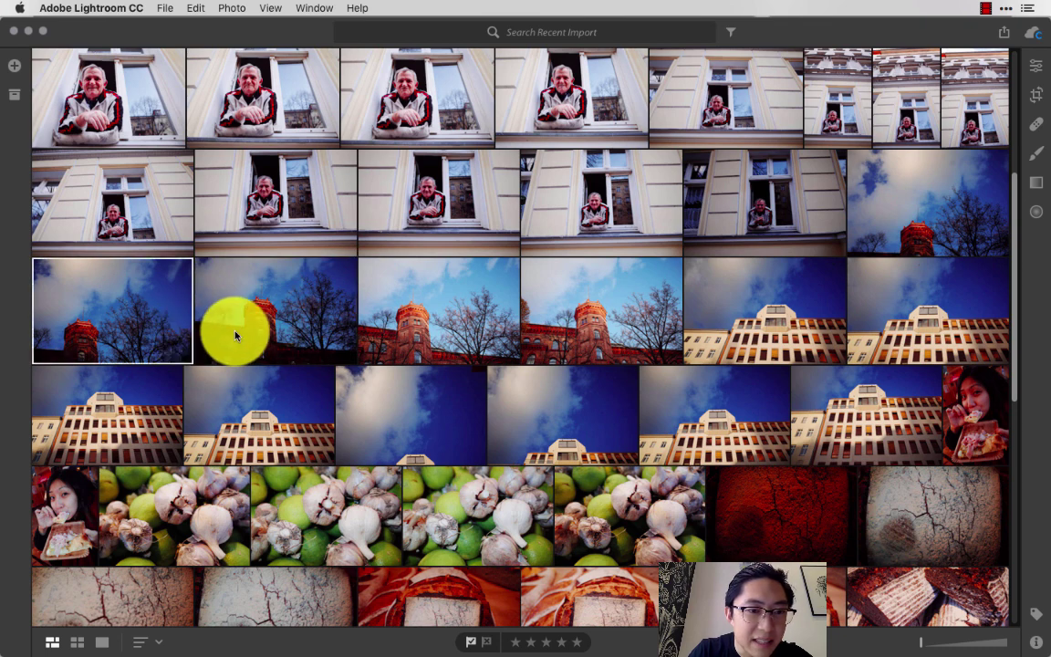
{"action": "key", "text": "p"}
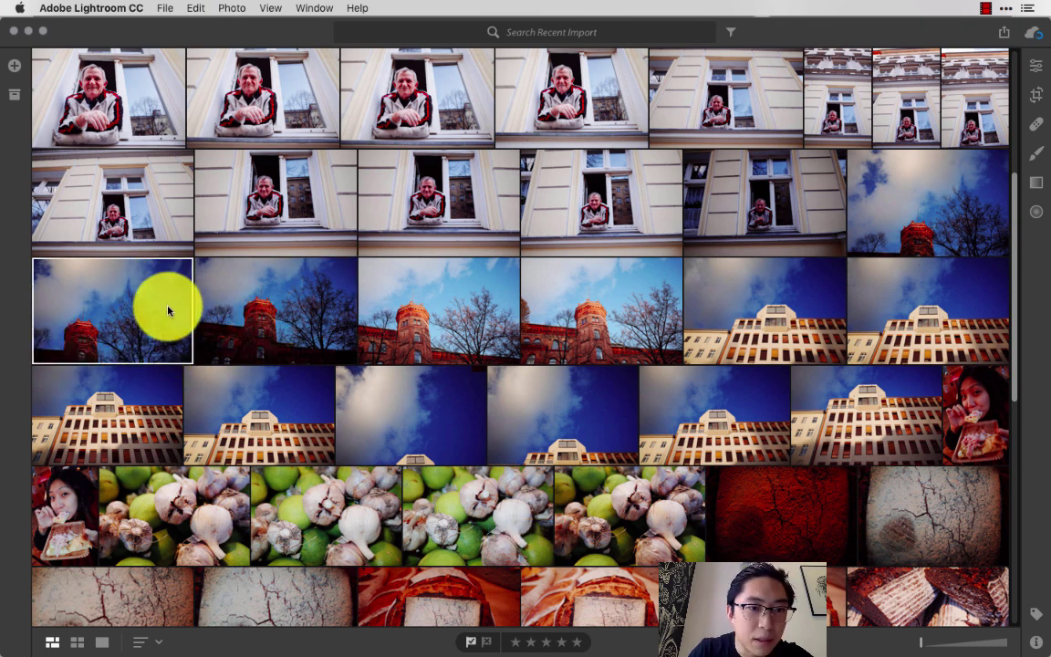
{"action": "scroll", "coordinate": [167, 311], "scroll_direction": "up", "scroll_amount": 5}
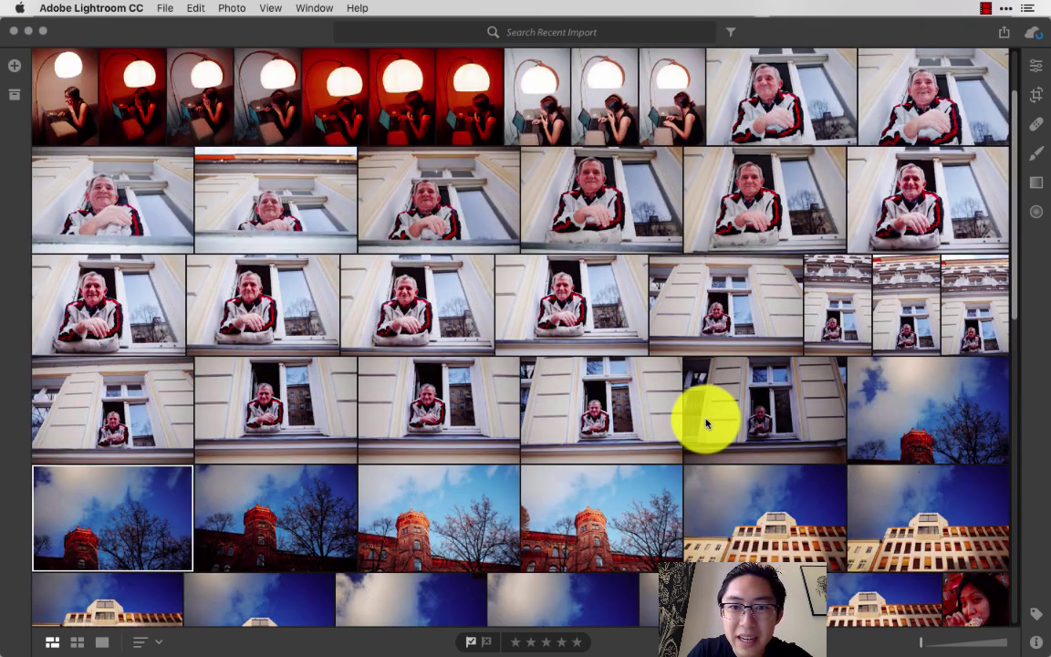
{"action": "scroll", "coordinate": [706, 423], "scroll_direction": "up", "scroll_amount": 1}
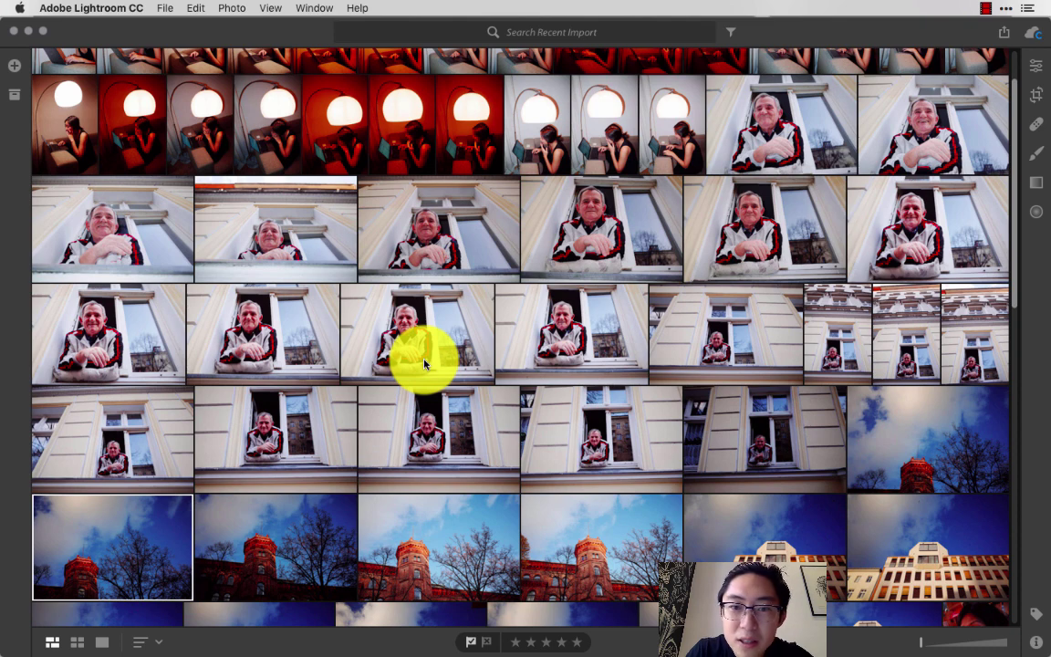
{"action": "scroll", "coordinate": [424, 364], "scroll_direction": "up", "scroll_amount": 1}
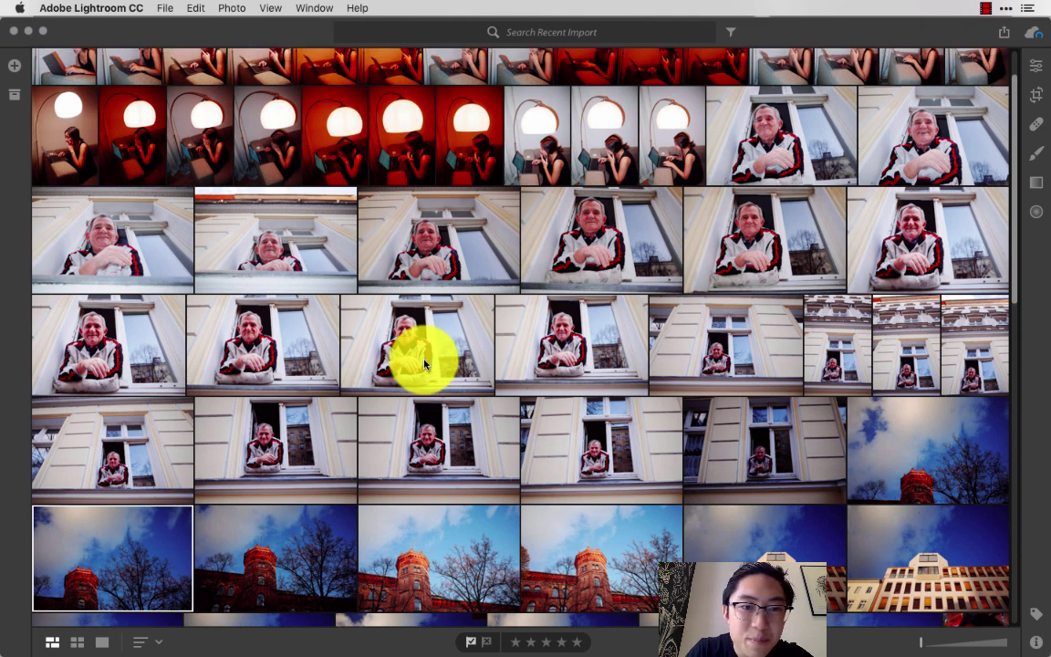
{"action": "scroll", "coordinate": [423, 363], "scroll_direction": "up", "scroll_amount": 1}
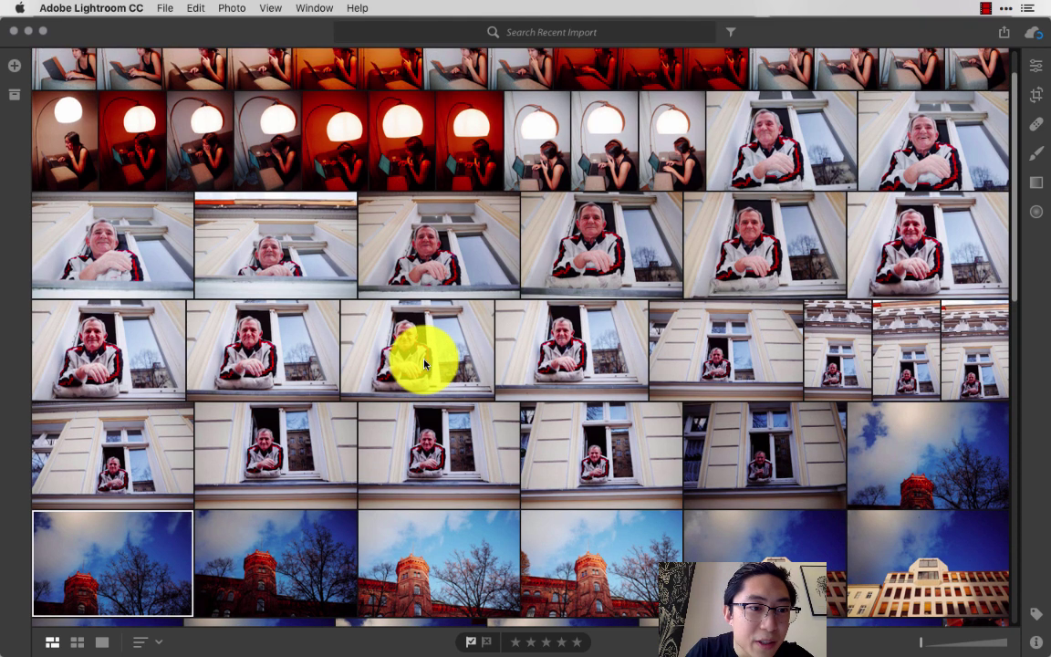
{"action": "scroll", "coordinate": [423, 364], "scroll_direction": "up", "scroll_amount": 1}
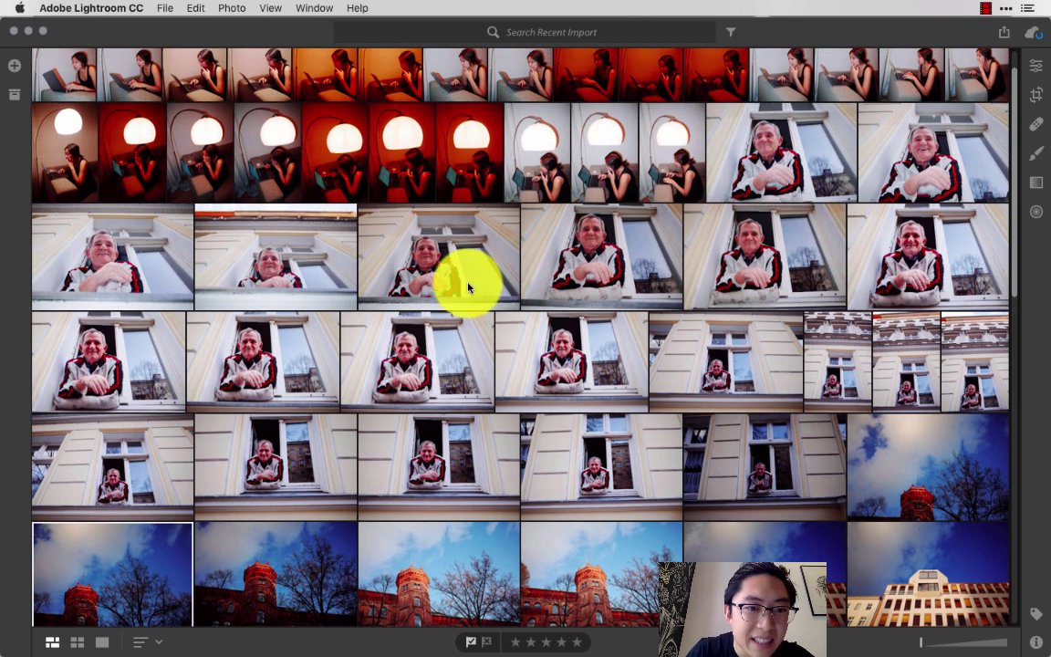
Step: Flag two window portraits as picks, including the rightmost one near the top
{"action": "left_click", "coordinate": [299, 271]}
{"action": "key", "text": "p"}
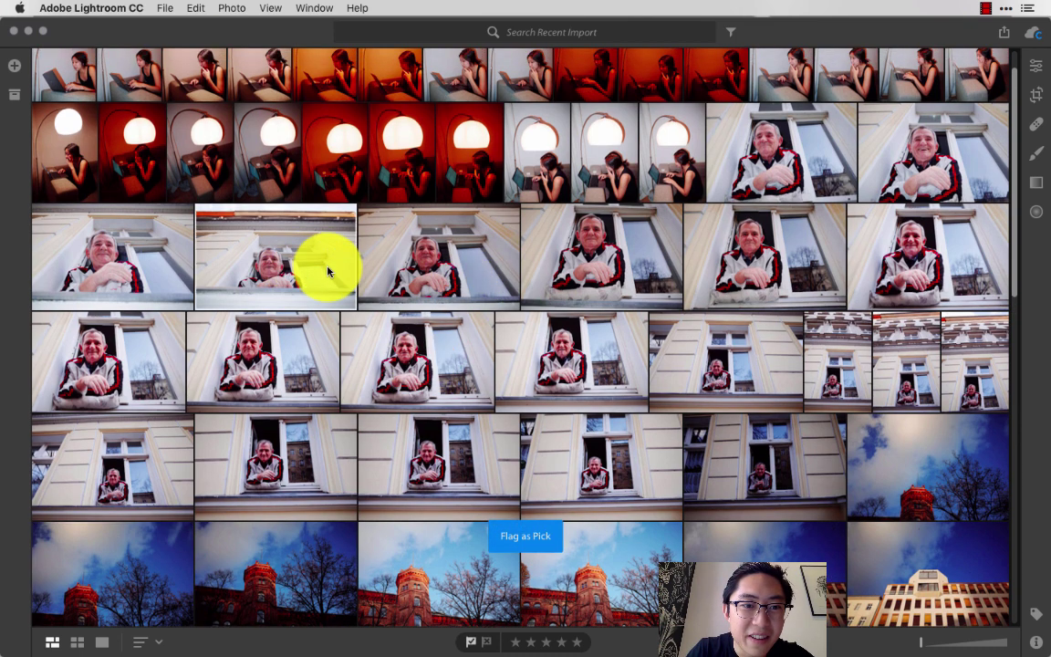
{"action": "left_click", "coordinate": [932, 168]}
{"action": "key", "text": "p"}
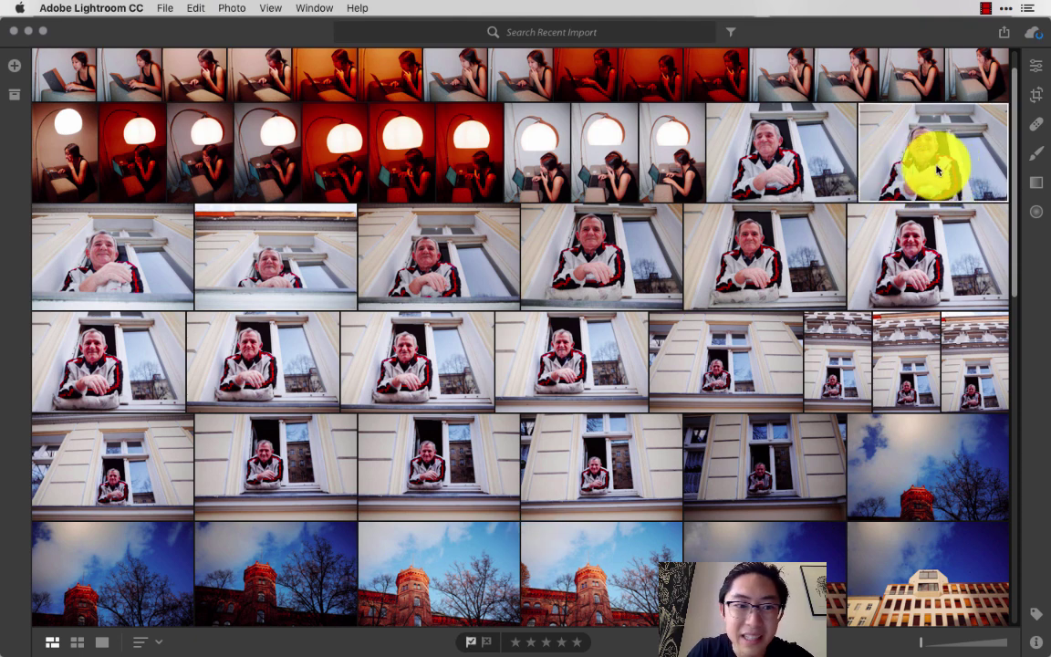
Step: Flag the dim lamp photo at the start of row two as a pick
{"action": "scroll", "coordinate": [685, 282], "scroll_direction": "up", "scroll_amount": 2}
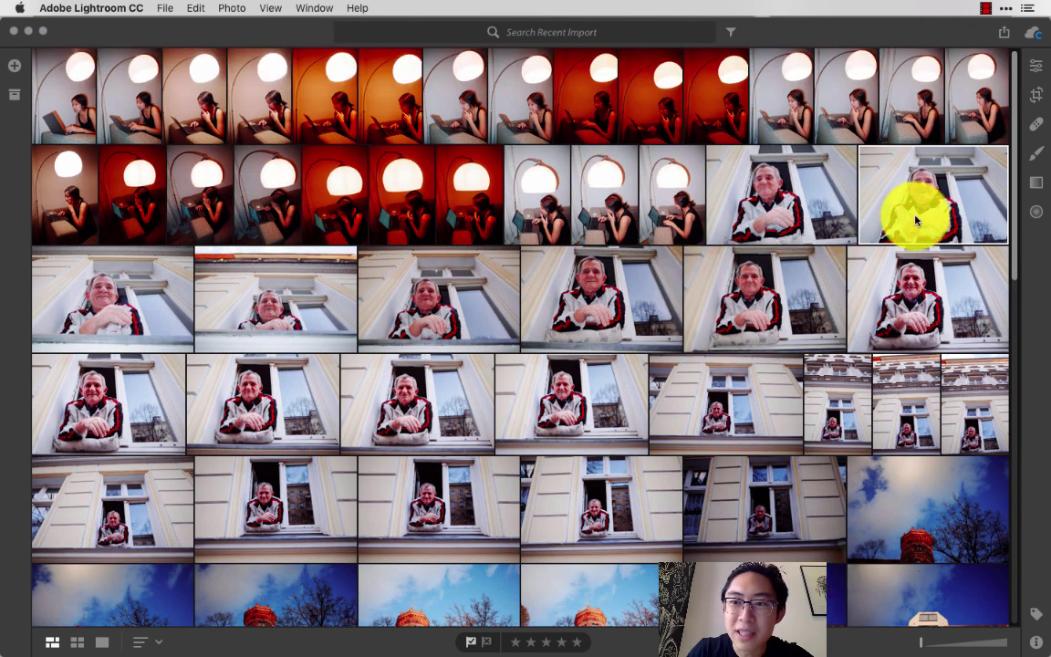
{"action": "scroll", "coordinate": [766, 300], "scroll_direction": "down", "scroll_amount": 1}
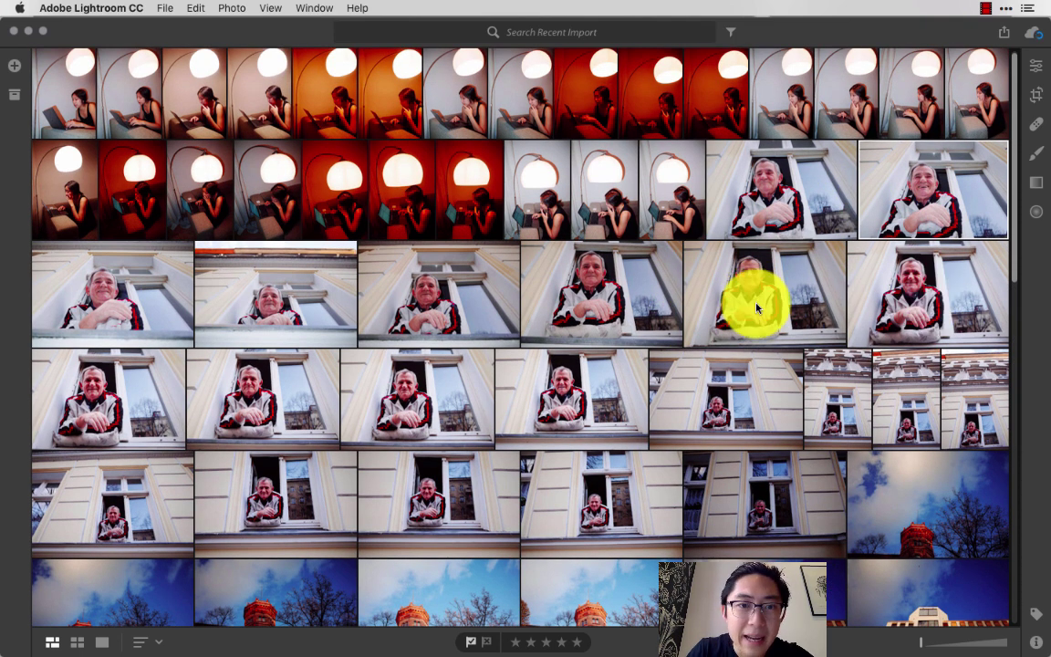
{"action": "scroll", "coordinate": [264, 153], "scroll_direction": "up", "scroll_amount": 1}
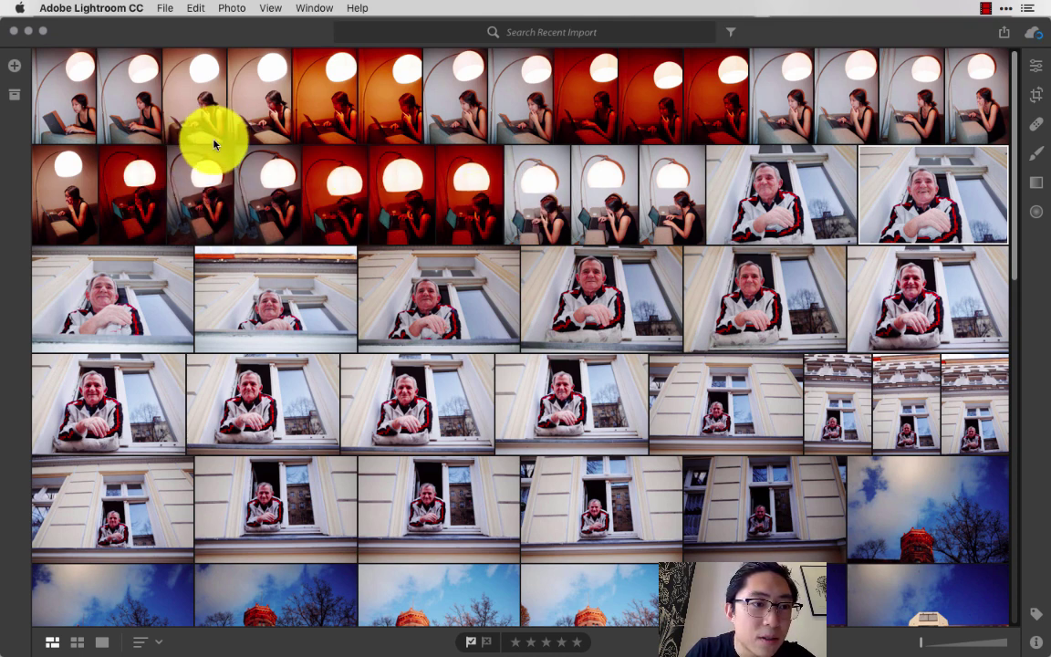
{"action": "left_click", "coordinate": [68, 212]}
{"action": "key", "text": "p"}
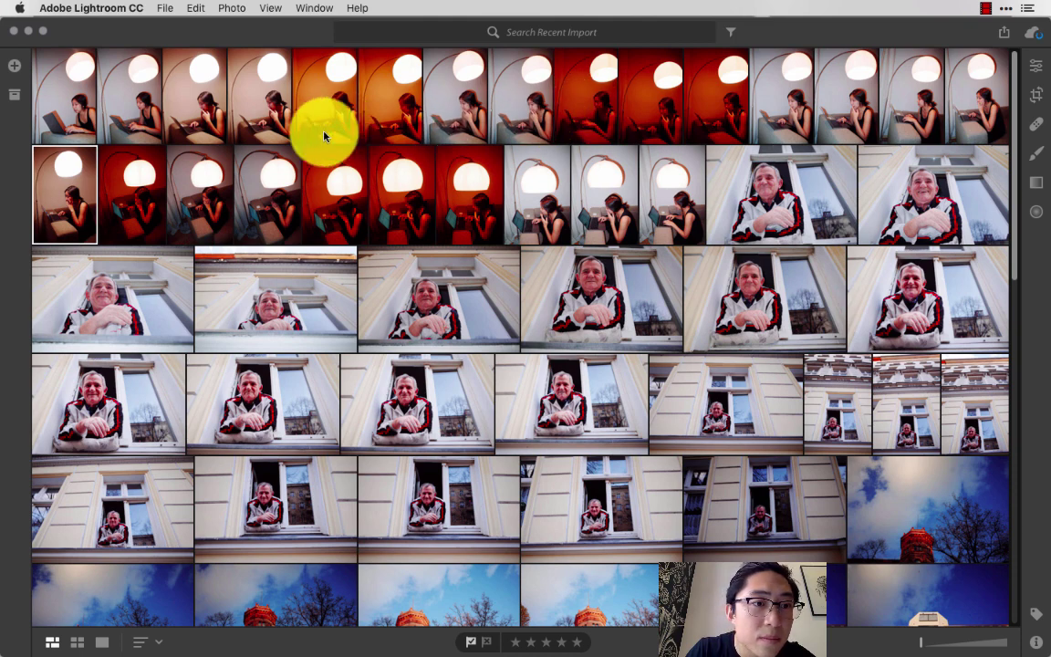
Step: Filter the grid to show only the flagged pick photos
{"action": "double_click", "coordinate": [75, 211]}
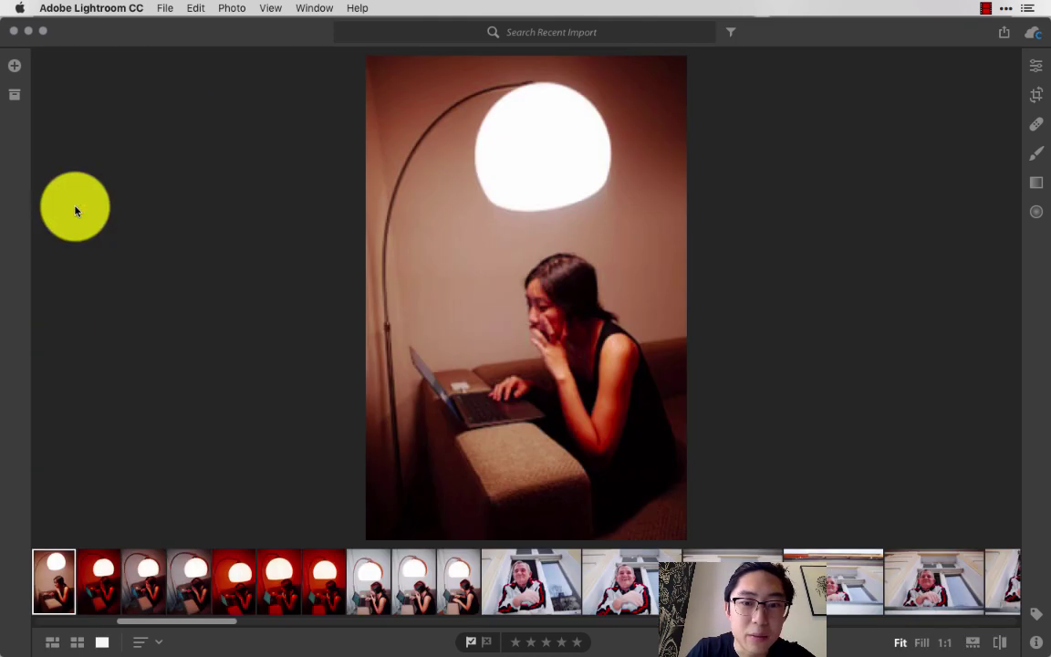
{"action": "key", "text": "g"}
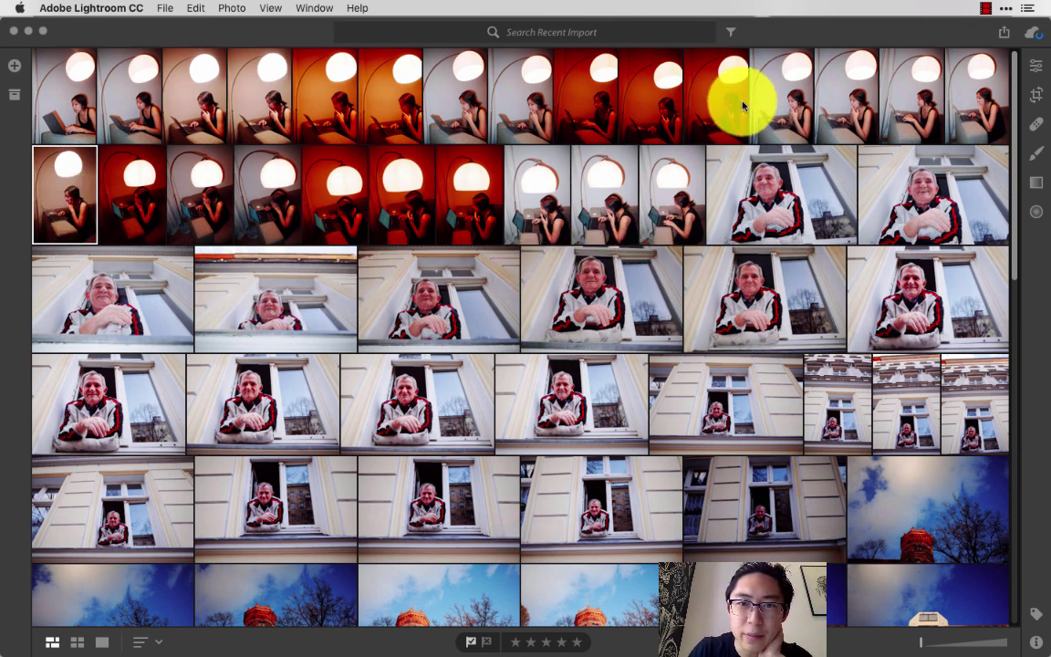
{"action": "left_click", "coordinate": [730, 35]}
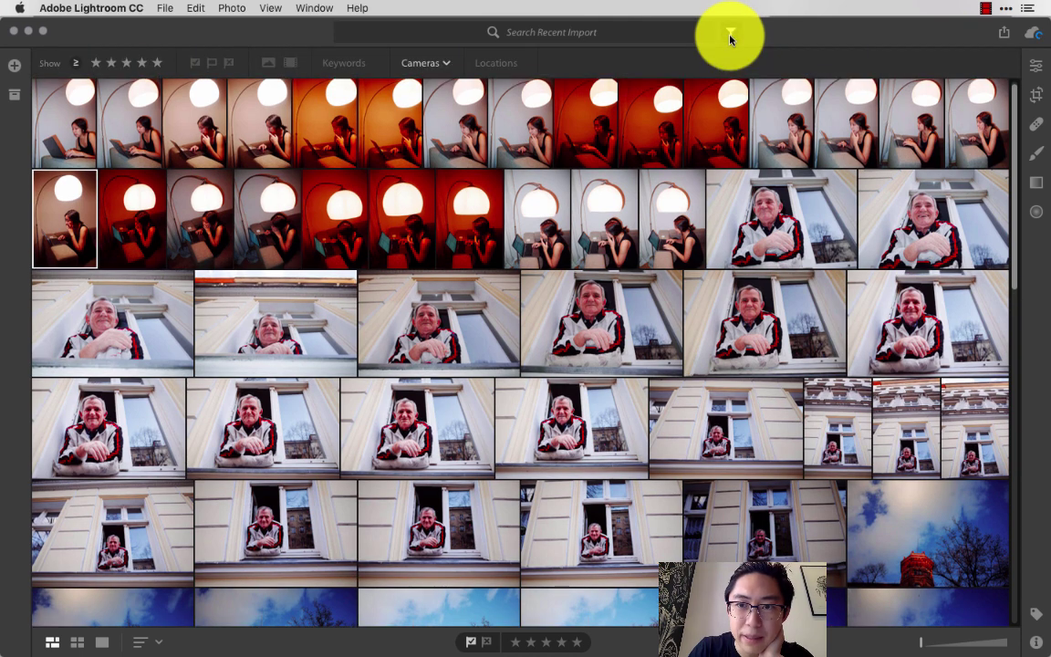
{"action": "left_click", "coordinate": [195, 68]}
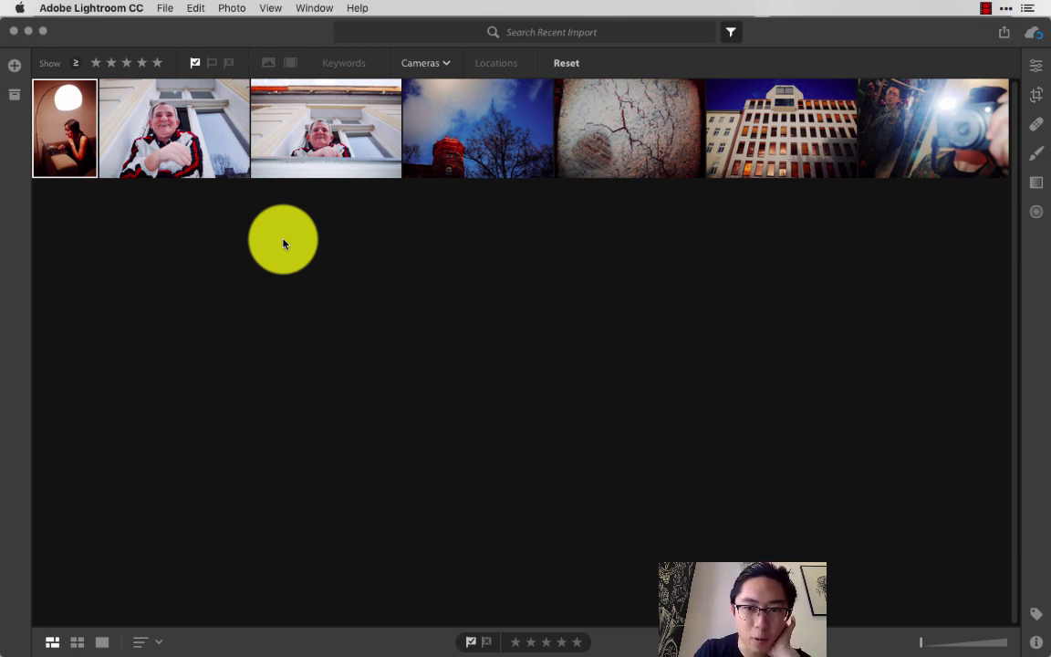
Step: View the first flagged photo large and browse back and forth through the picks
{"action": "double_click", "coordinate": [61, 135]}
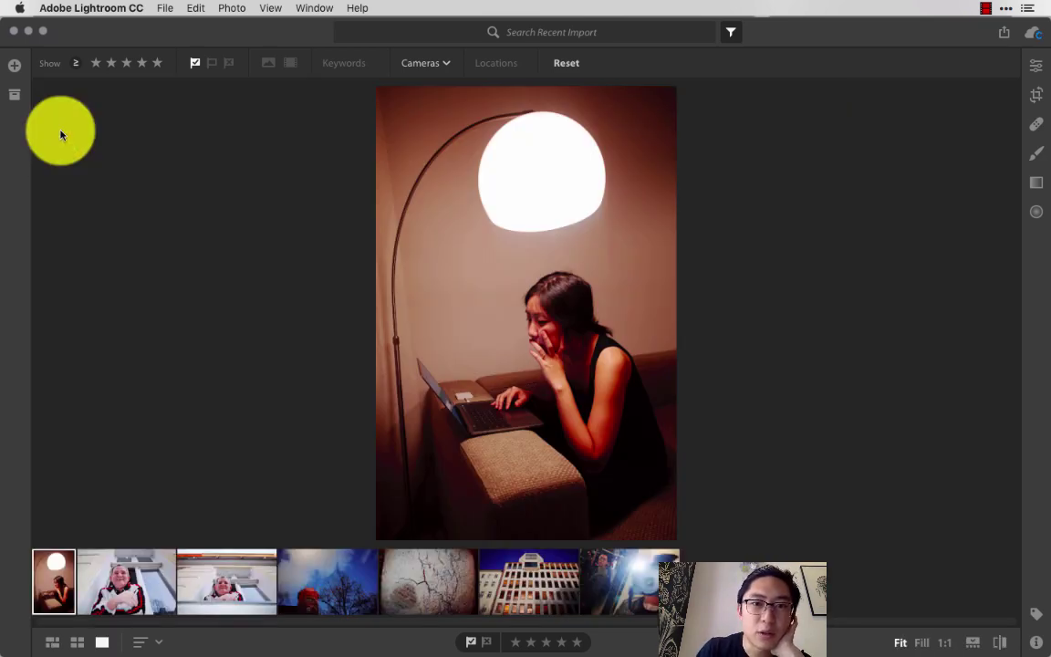
{"action": "key", "text": "Right"}
{"action": "key", "text": "Right"}
{"action": "key", "text": "Right"}
{"action": "key", "text": "Right"}
{"action": "key", "text": "Right"}
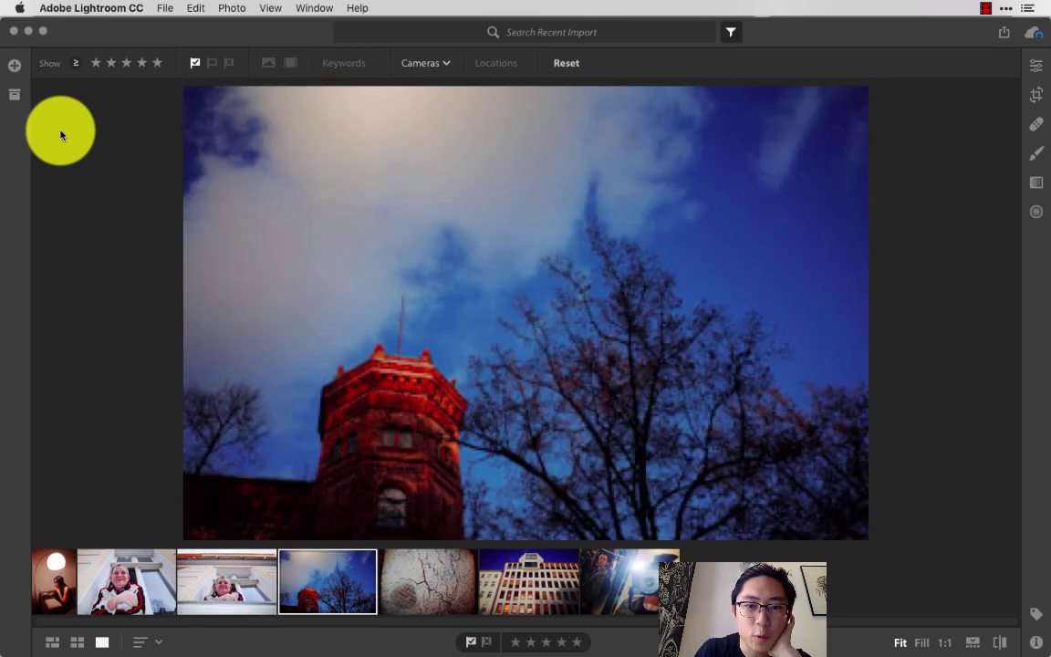
{"action": "key", "text": "Right"}
{"action": "key", "text": "Left"}
{"action": "key", "text": "Left"}
{"action": "key", "text": "Left"}
{"action": "key", "text": "Left"}
{"action": "key", "text": "Left"}
{"action": "key", "text": "Left"}
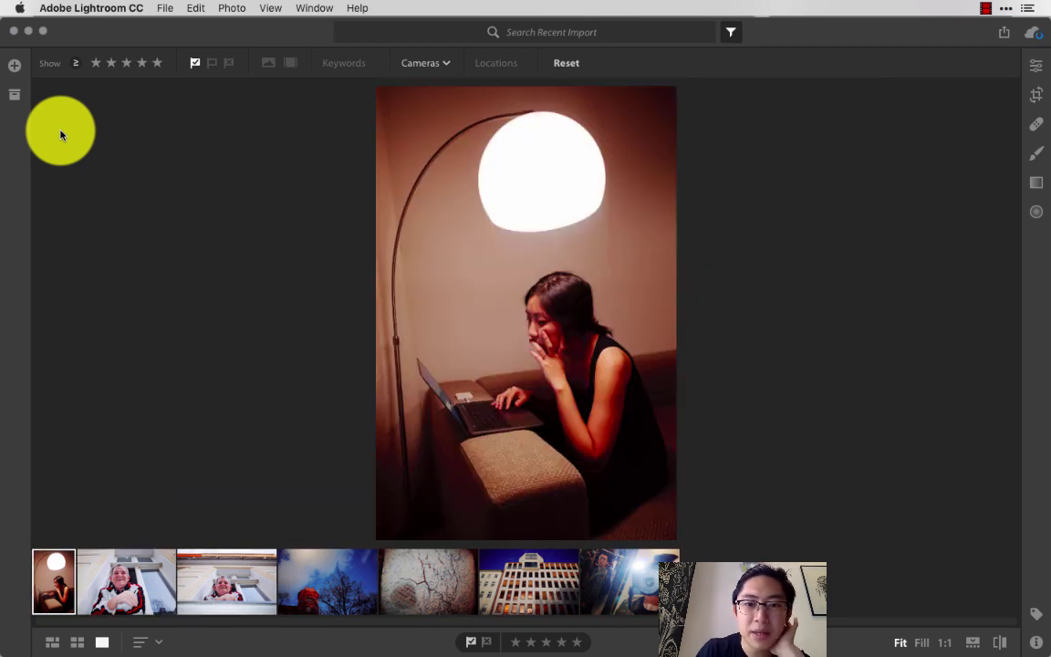
Step: Show the Edit adjustments and the Color presets list beside the lamp photo
{"action": "left_click", "coordinate": [1038, 66]}
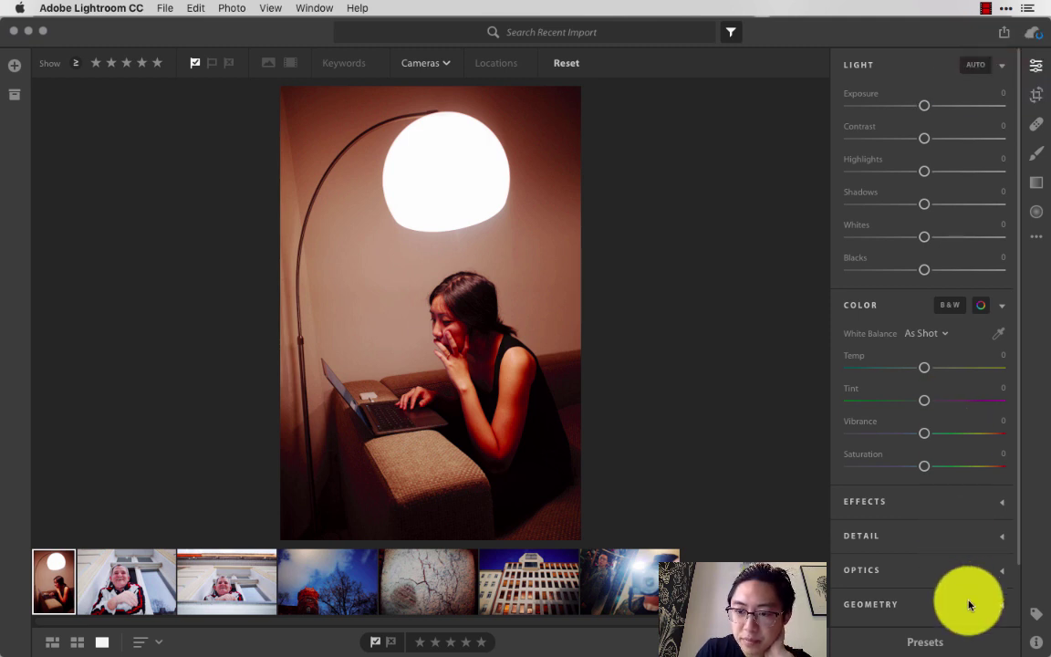
{"action": "scroll", "coordinate": [968, 605], "scroll_direction": "down", "scroll_amount": 2}
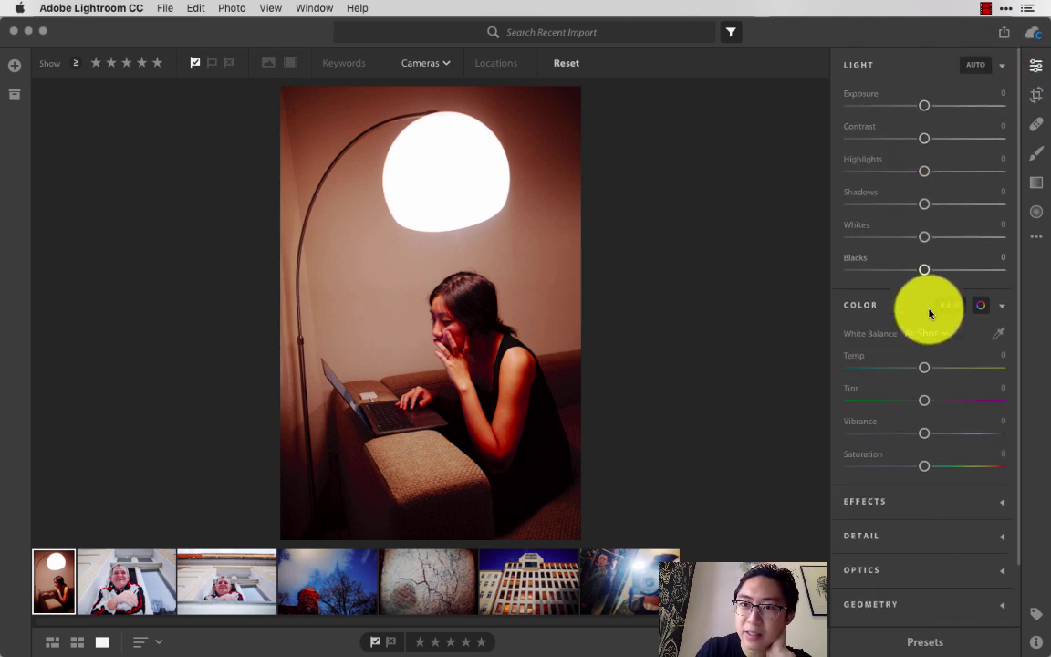
{"action": "scroll", "coordinate": [942, 402], "scroll_direction": "down", "scroll_amount": 2}
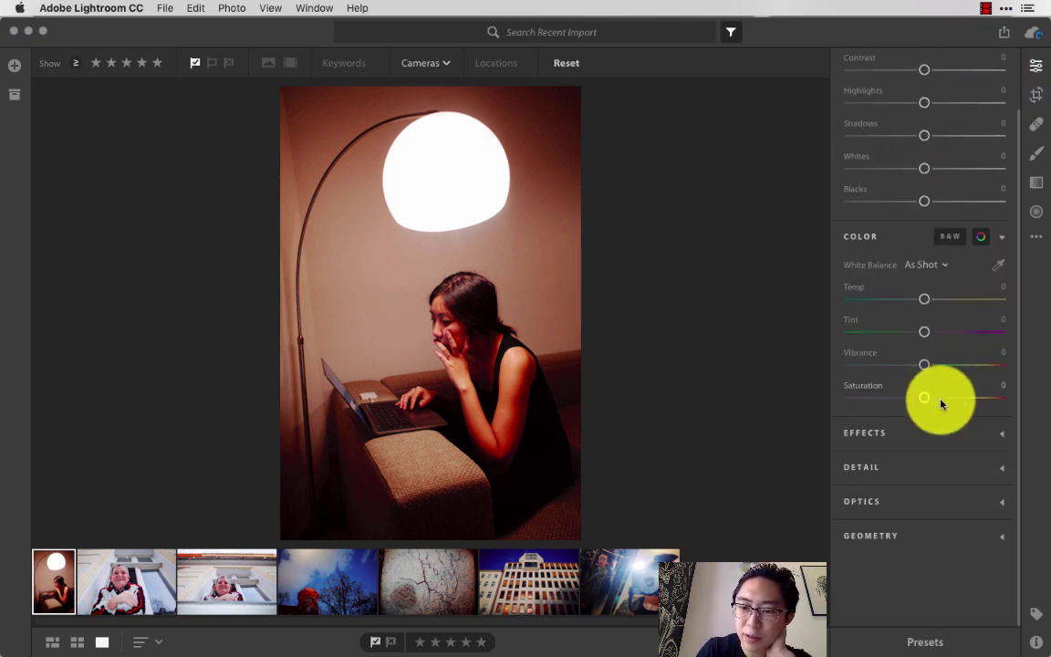
{"action": "left_click", "coordinate": [921, 643]}
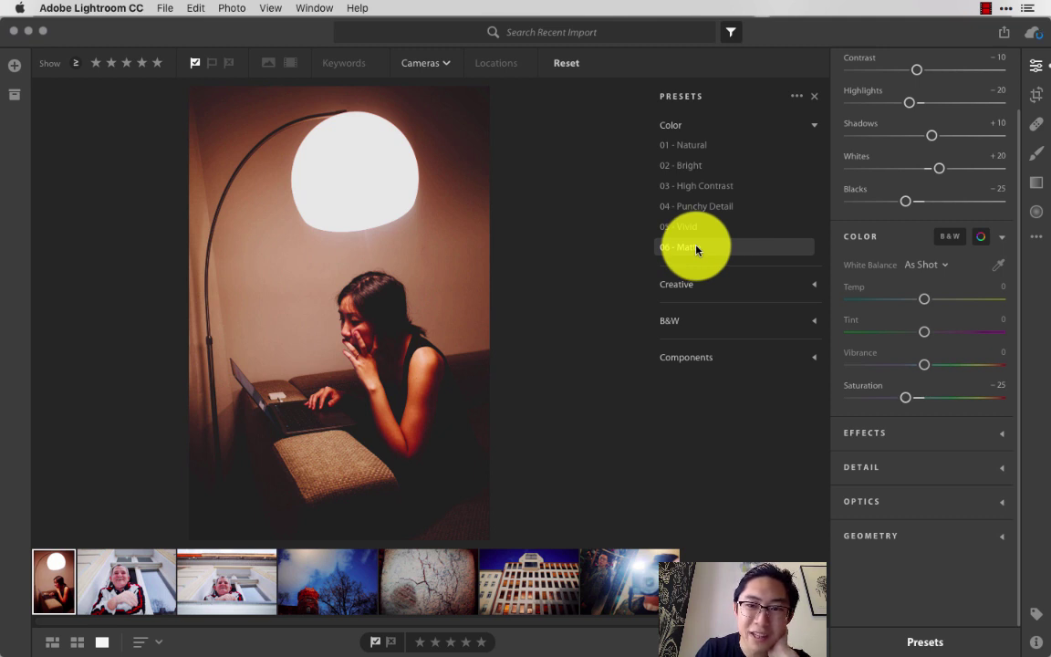
Step: Apply the 06 - Matte preset to the lamp photo after comparing it with 01 - Natural
{"action": "left_click", "coordinate": [697, 247]}
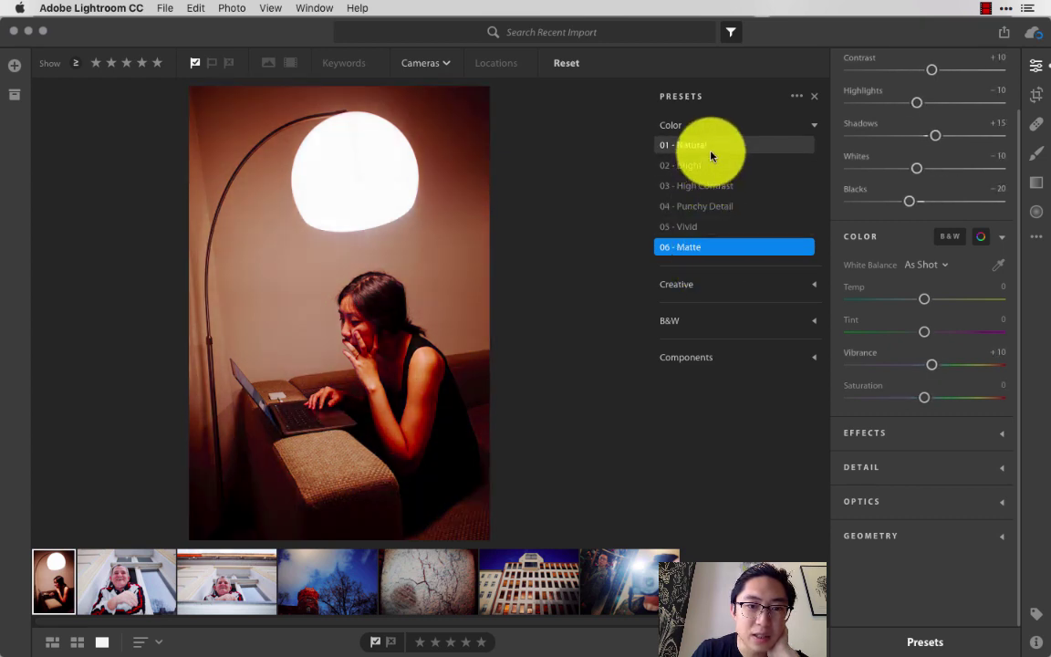
{"action": "left_click", "coordinate": [710, 146]}
{"action": "left_click", "coordinate": [737, 247]}
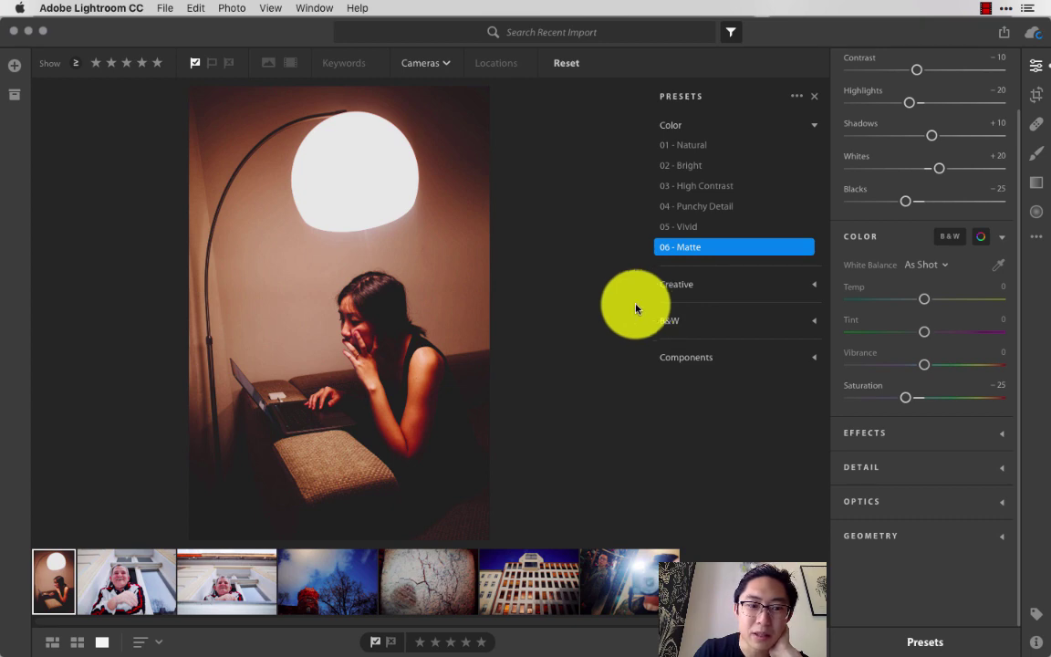
Step: Give the smiling man-at-window portrait the 04 - Punchy Detail preset after trying 06 - Matte
{"action": "left_click", "coordinate": [103, 575]}
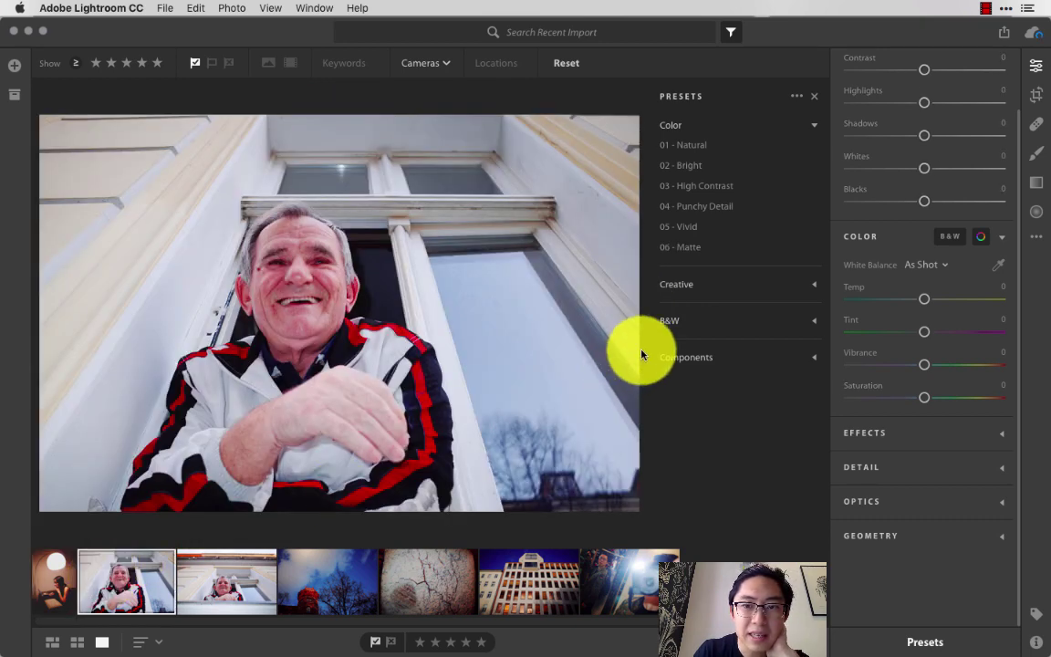
{"action": "left_click", "coordinate": [705, 248]}
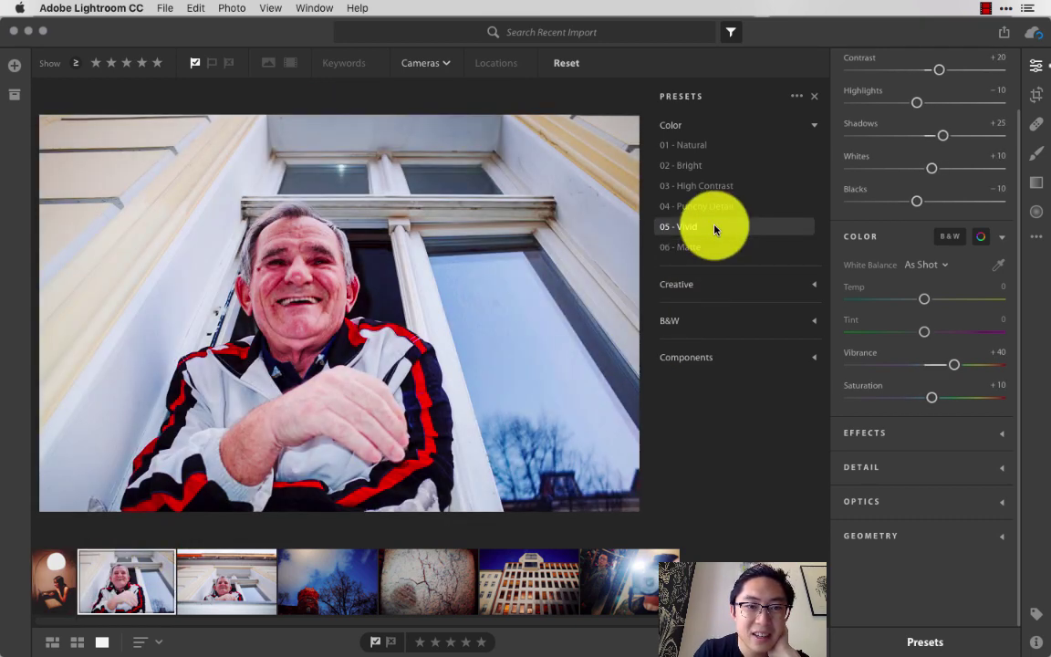
{"action": "left_click", "coordinate": [722, 207]}
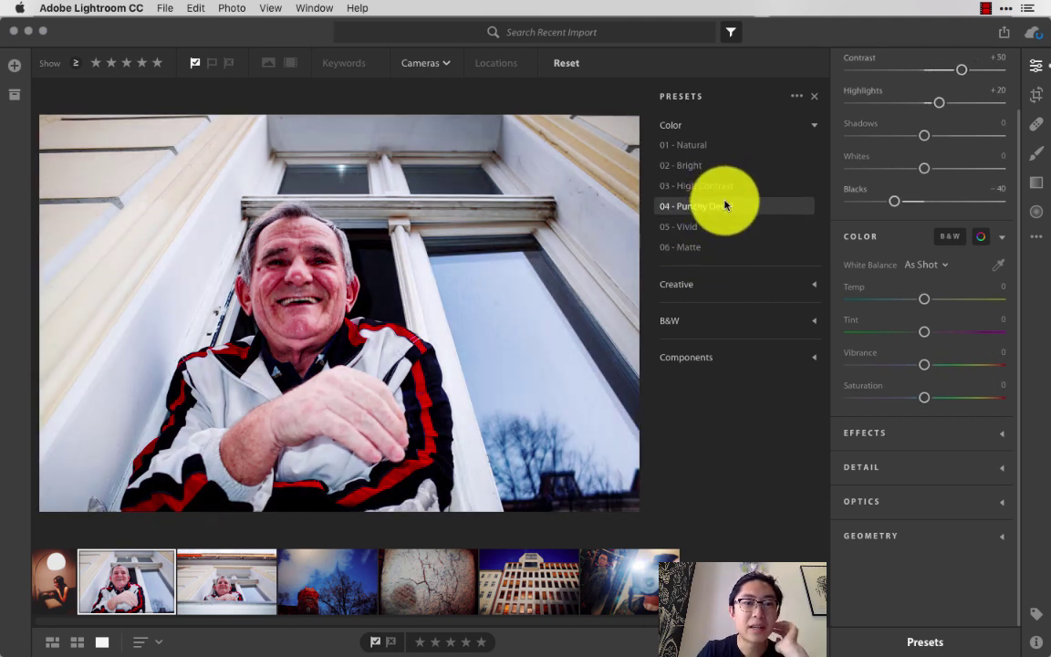
{"action": "left_click", "coordinate": [725, 206]}
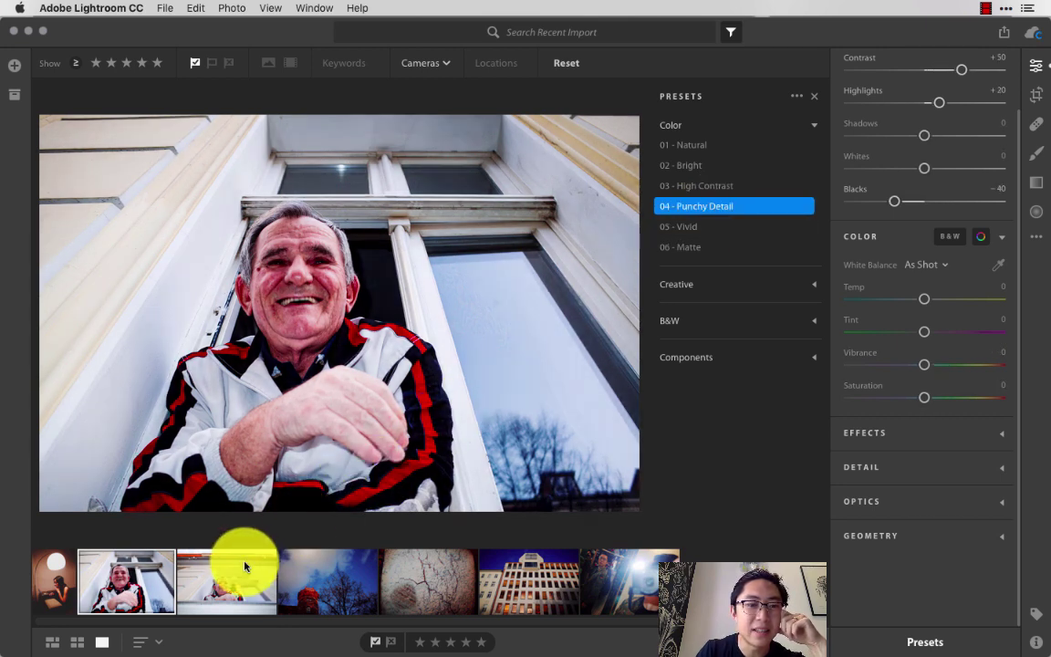
Step: Style the next low-angle window portrait with 03 - High Contrast instead of 04 - Punchy Detail
{"action": "left_click", "coordinate": [244, 566]}
{"action": "left_click", "coordinate": [722, 206]}
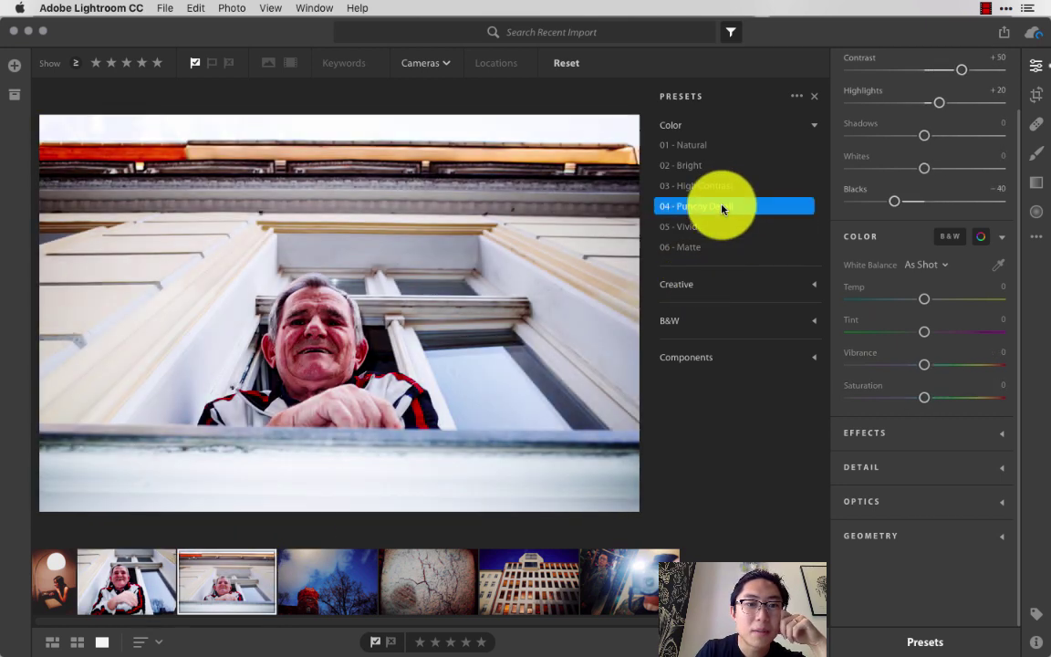
{"action": "left_click", "coordinate": [720, 186]}
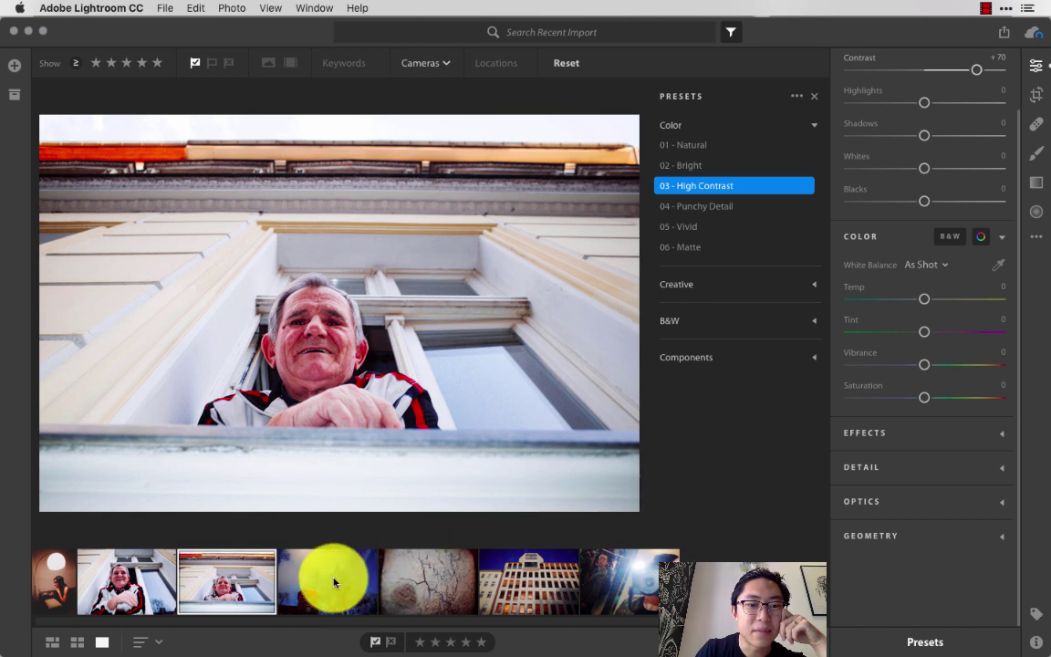
Step: Settle on the 01 - Natural preset for the red tower photo after comparing Punchy Detail and Matte
{"action": "left_click", "coordinate": [334, 581]}
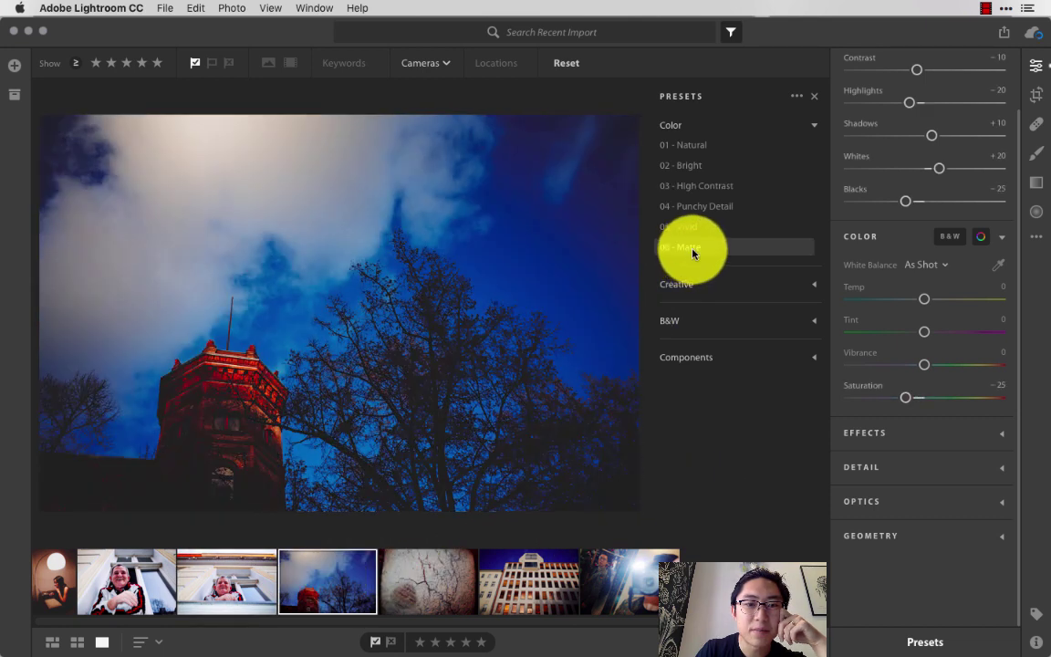
{"action": "left_click", "coordinate": [704, 212]}
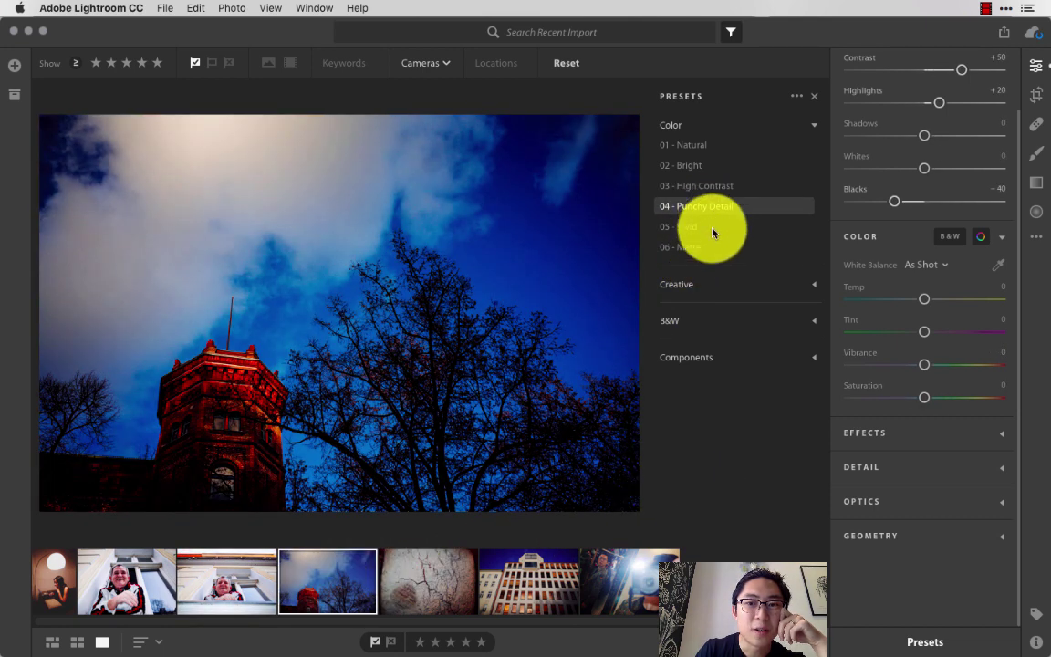
{"action": "left_click", "coordinate": [703, 246]}
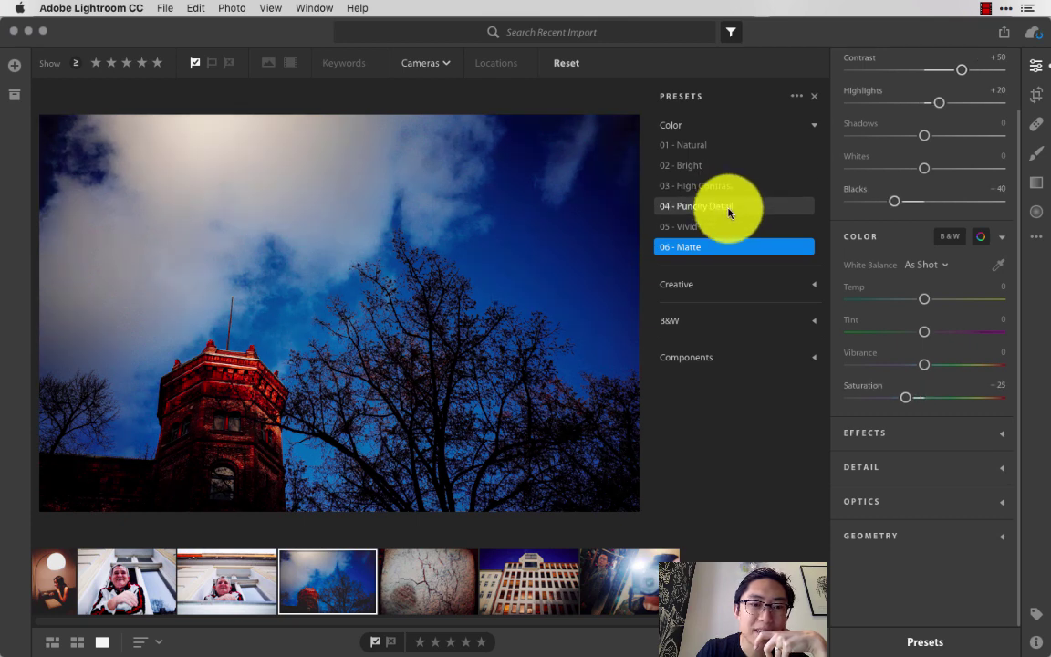
{"action": "left_click", "coordinate": [728, 208]}
{"action": "left_click", "coordinate": [718, 146]}
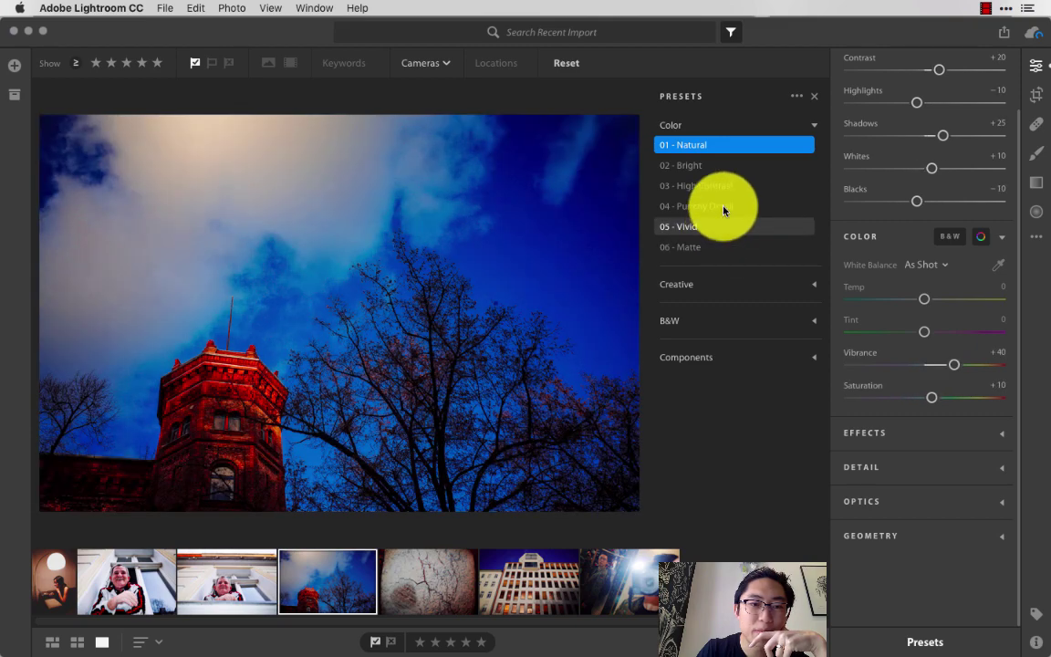
{"action": "left_click", "coordinate": [724, 208]}
{"action": "left_click", "coordinate": [734, 150]}
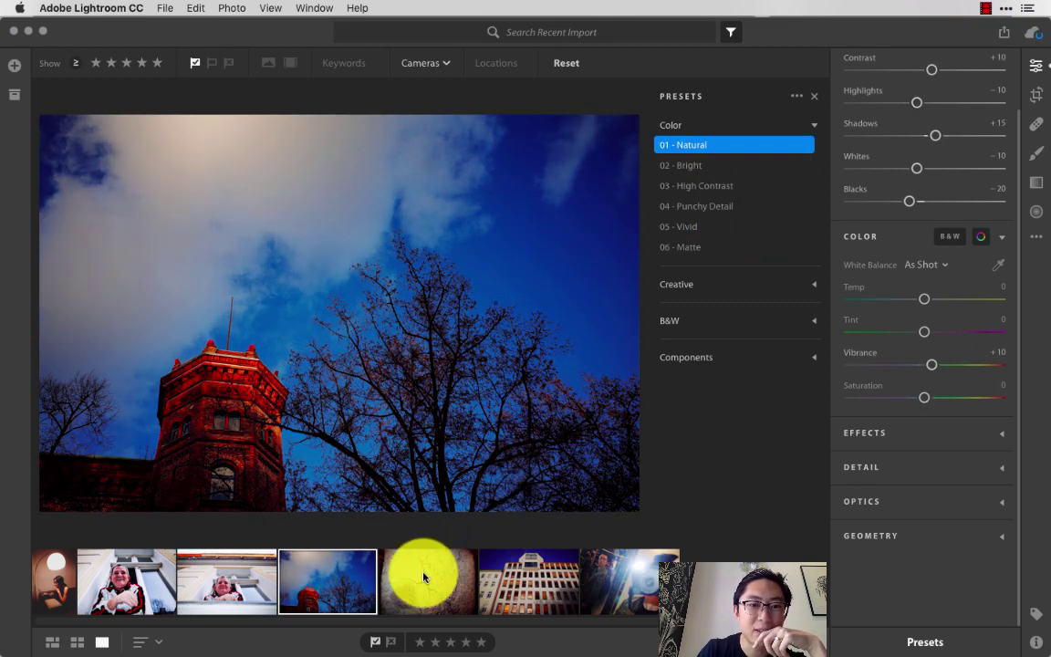
{"action": "left_click", "coordinate": [423, 577]}
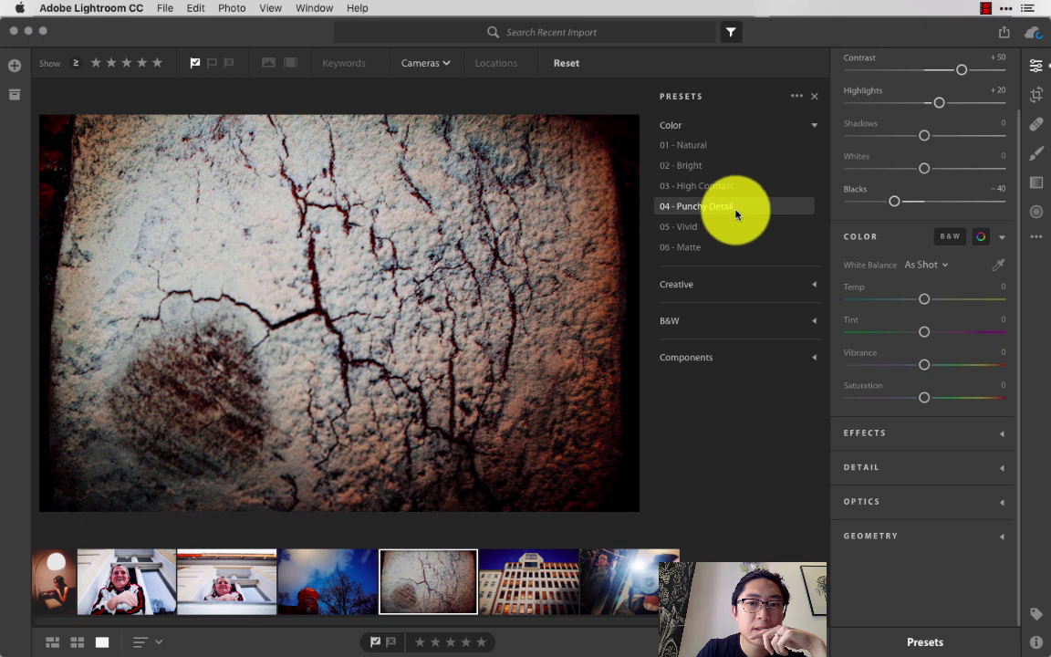
Step: Apply 04 - Punchy Detail to the cracked wall, building facade and camera selfie photos
{"action": "left_click", "coordinate": [736, 212]}
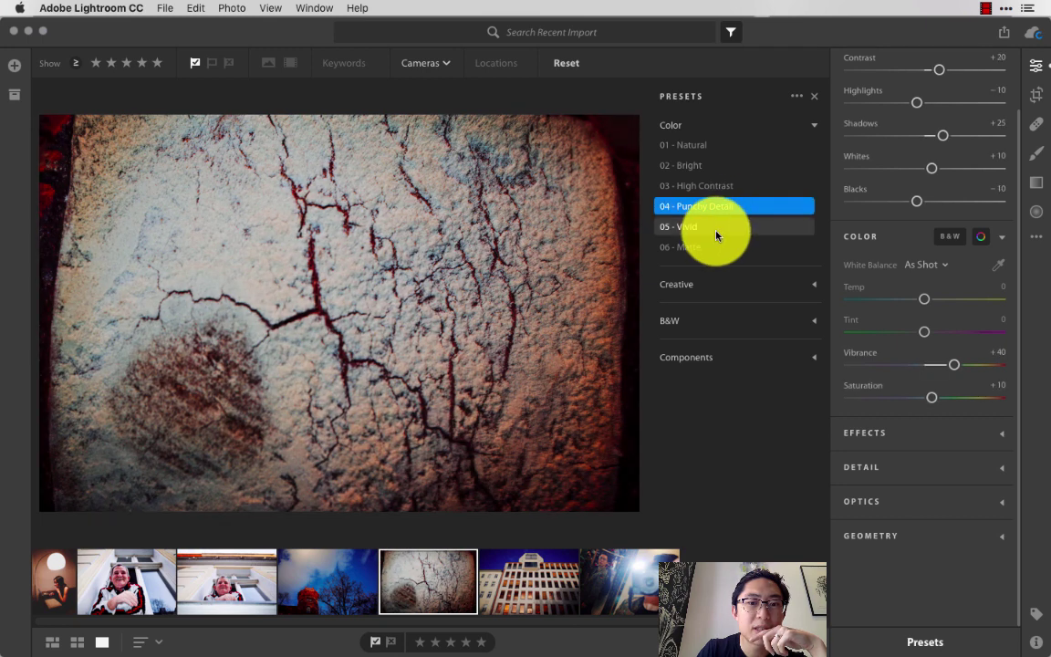
{"action": "left_click", "coordinate": [716, 234]}
{"action": "left_click", "coordinate": [735, 214]}
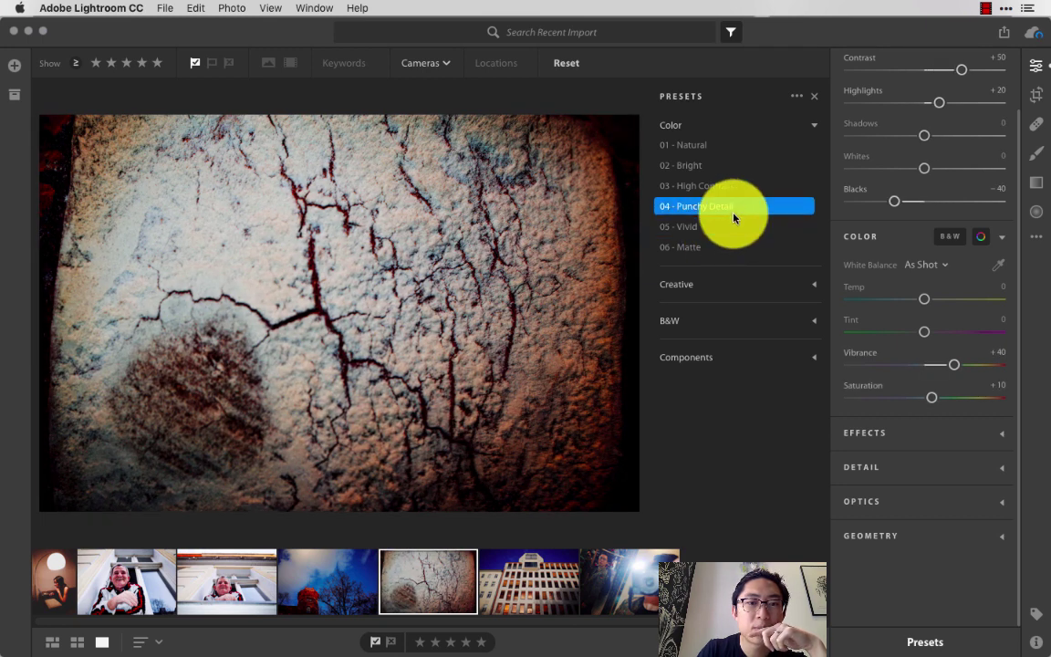
{"action": "left_click", "coordinate": [535, 580]}
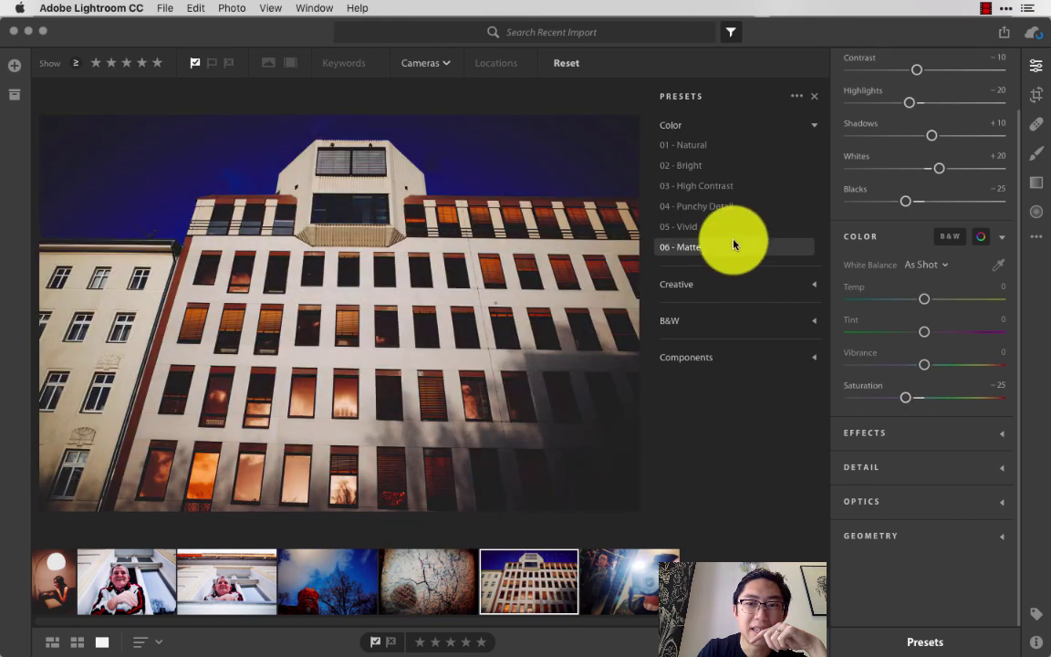
{"action": "left_click", "coordinate": [718, 206]}
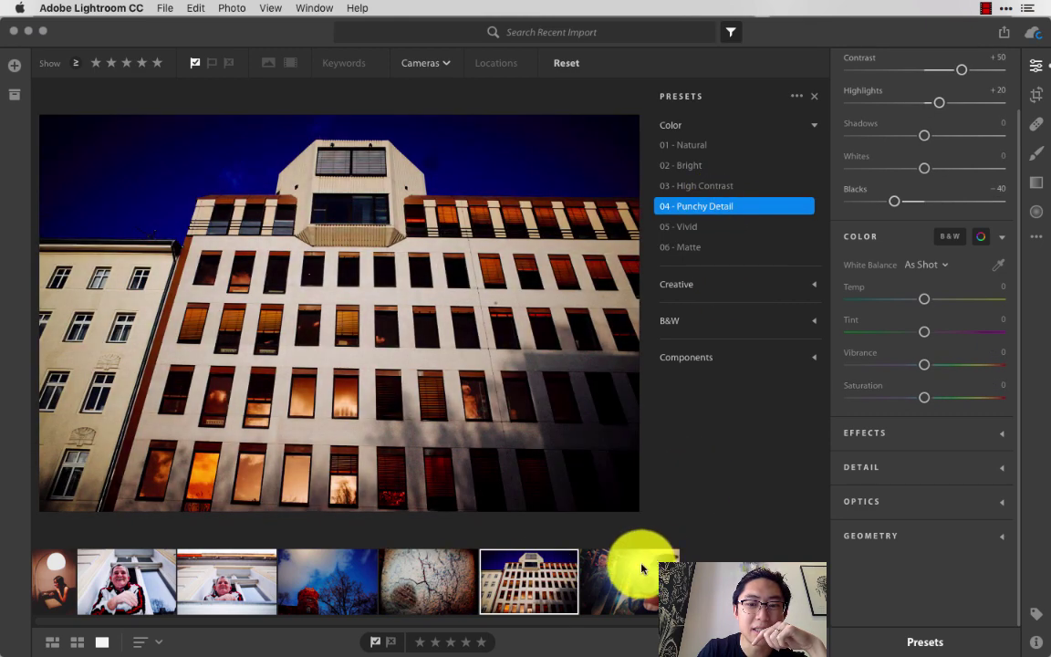
{"action": "left_click", "coordinate": [638, 570]}
{"action": "left_click", "coordinate": [718, 207]}
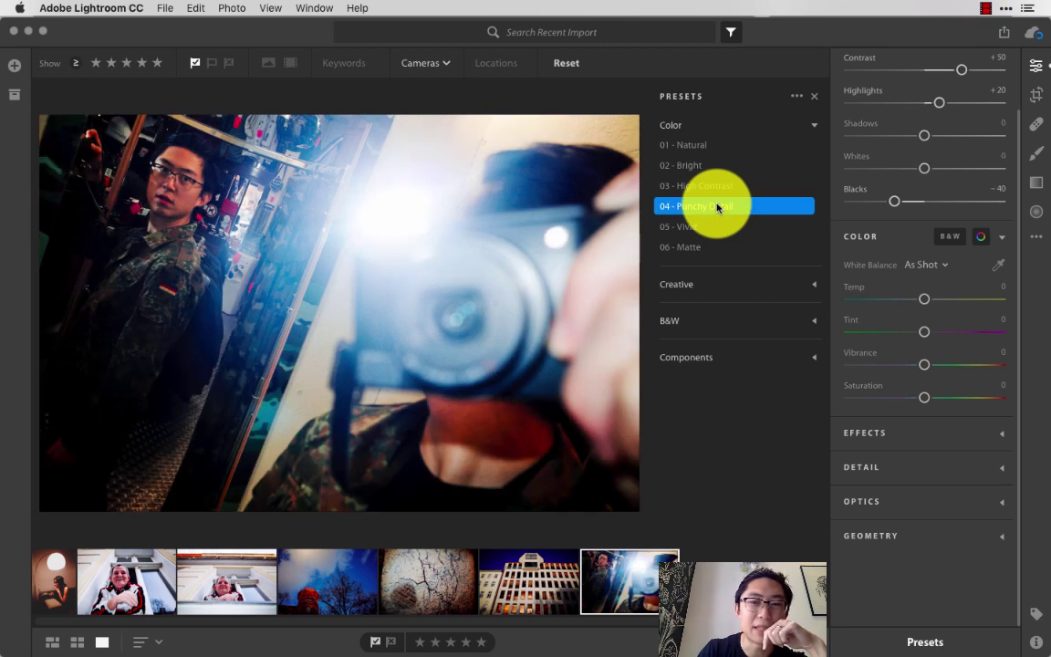
Step: Select all seven picks in the grid for saving to disk
{"action": "key", "text": "g"}
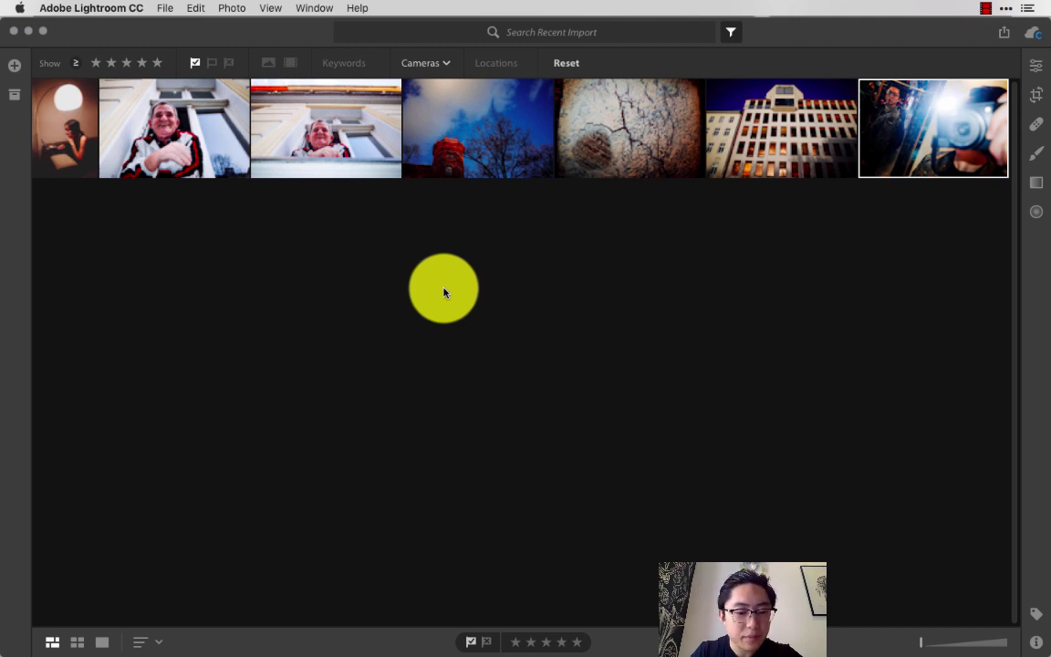
{"action": "key", "text": "super+a"}
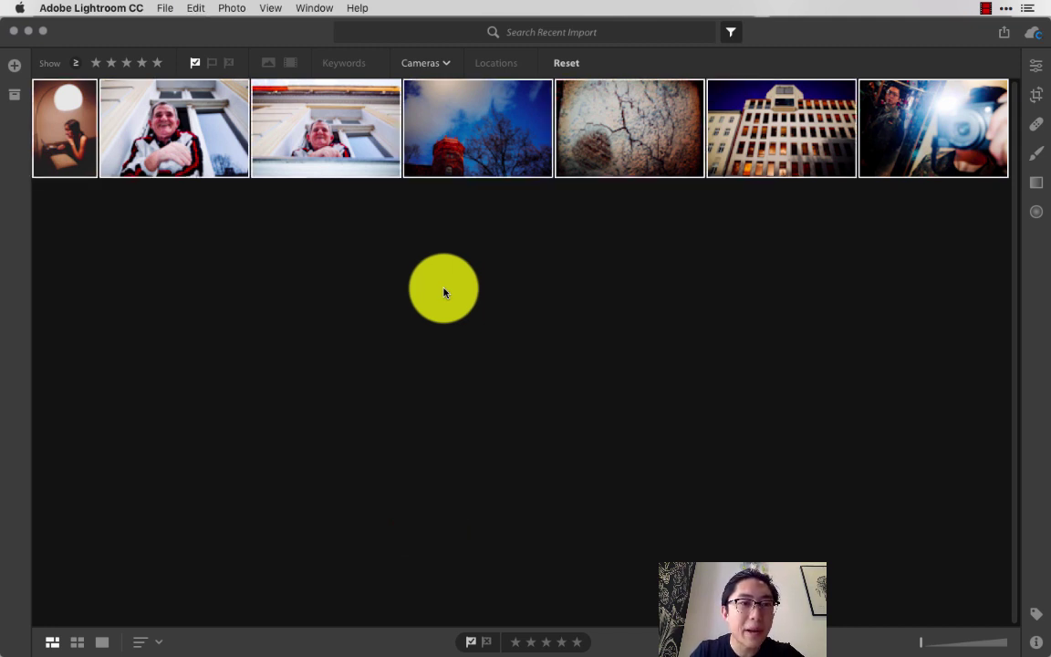
{"action": "left_click", "coordinate": [1005, 37]}
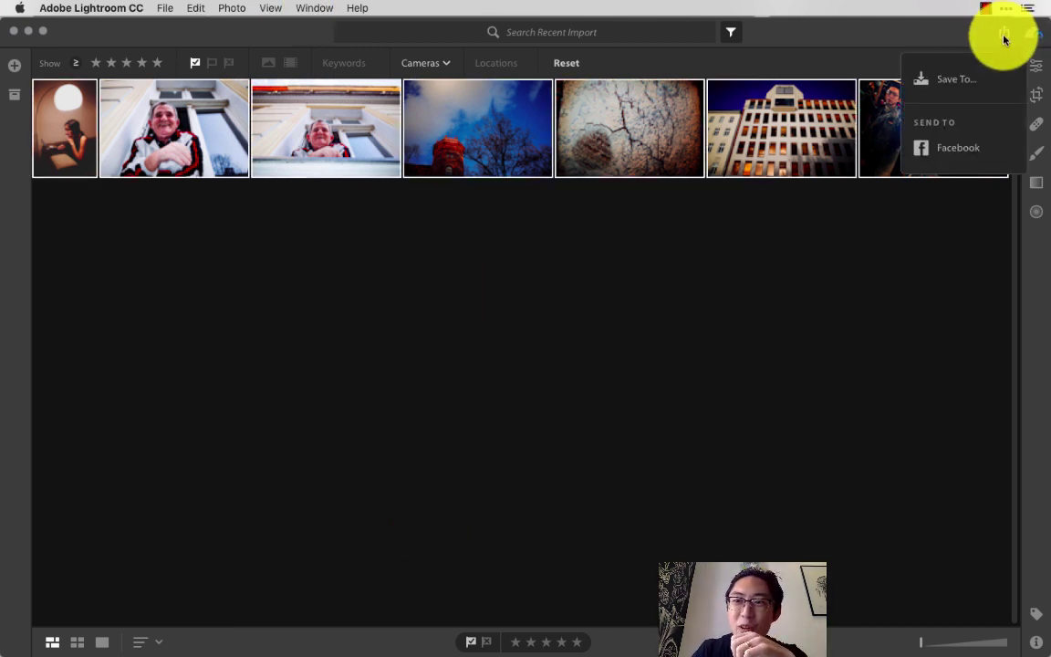
{"action": "left_click", "coordinate": [963, 80]}
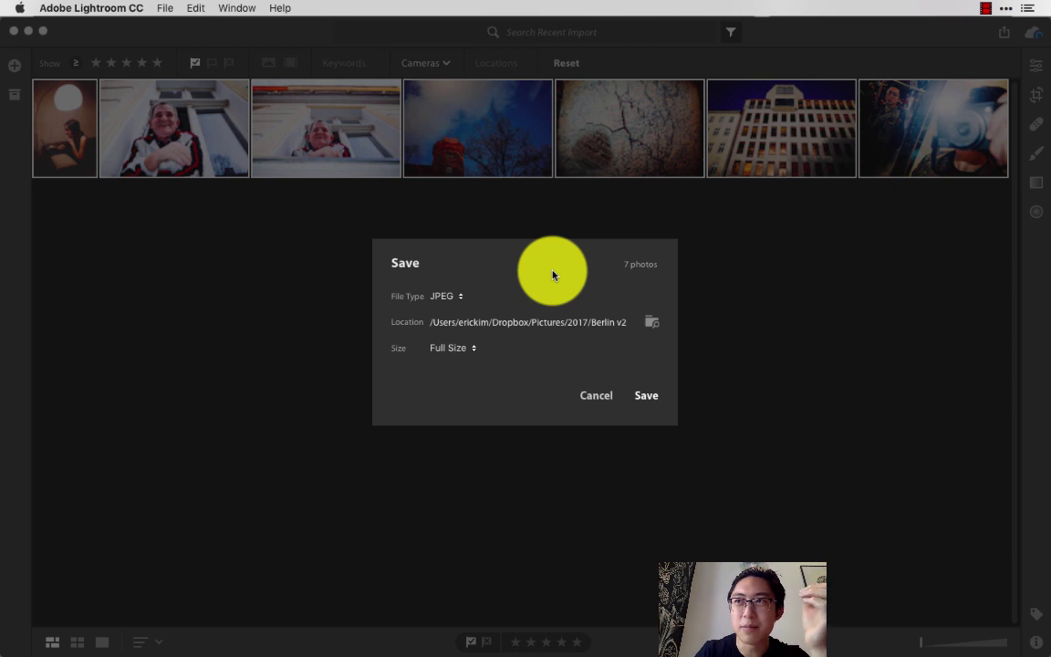
Step: Save the seven photos as Full Size JPEGs into a new 'Berlin v3' folder under 2017
{"action": "left_click", "coordinate": [652, 326]}
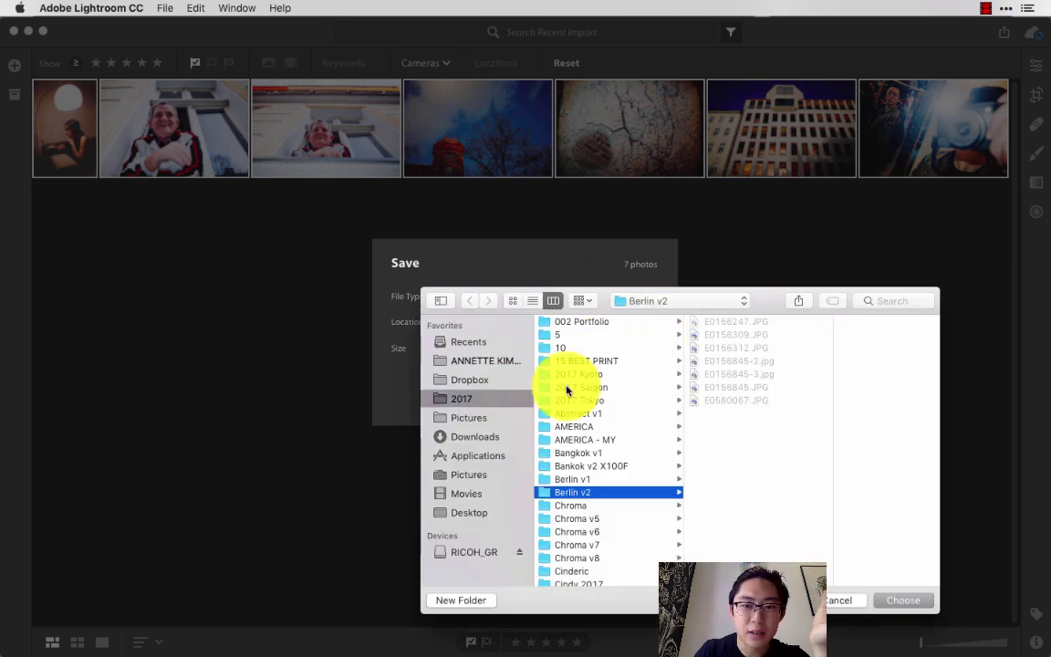
{"action": "left_click", "coordinate": [485, 401]}
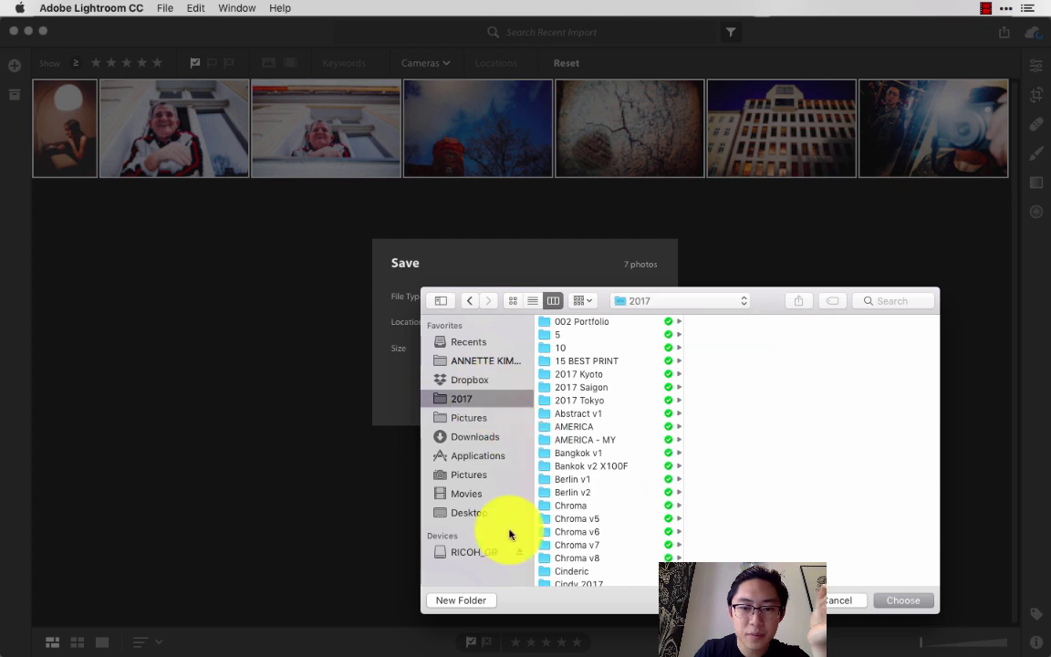
{"action": "left_click", "coordinate": [453, 600]}
{"action": "type", "text": "Berlin v3"}
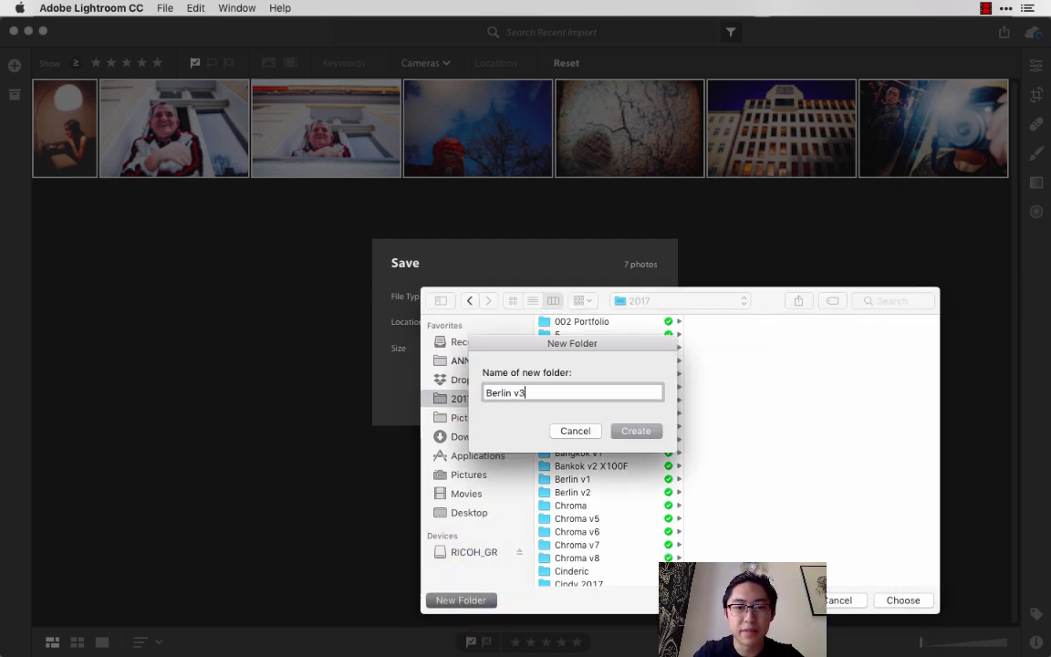
{"action": "key", "text": "Return"}
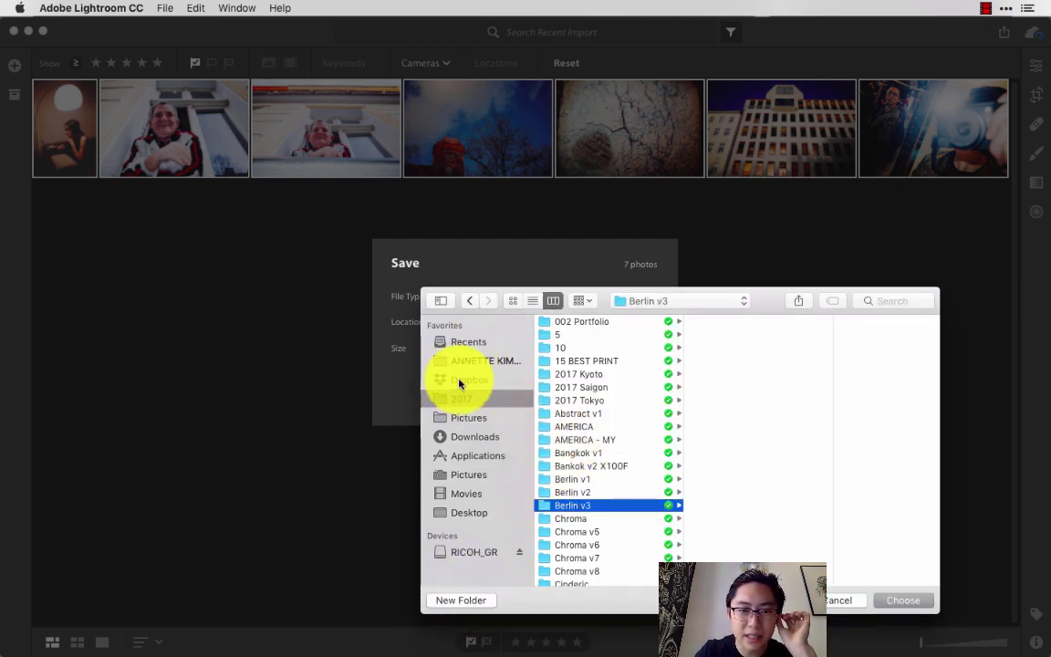
{"action": "left_click", "coordinate": [908, 599]}
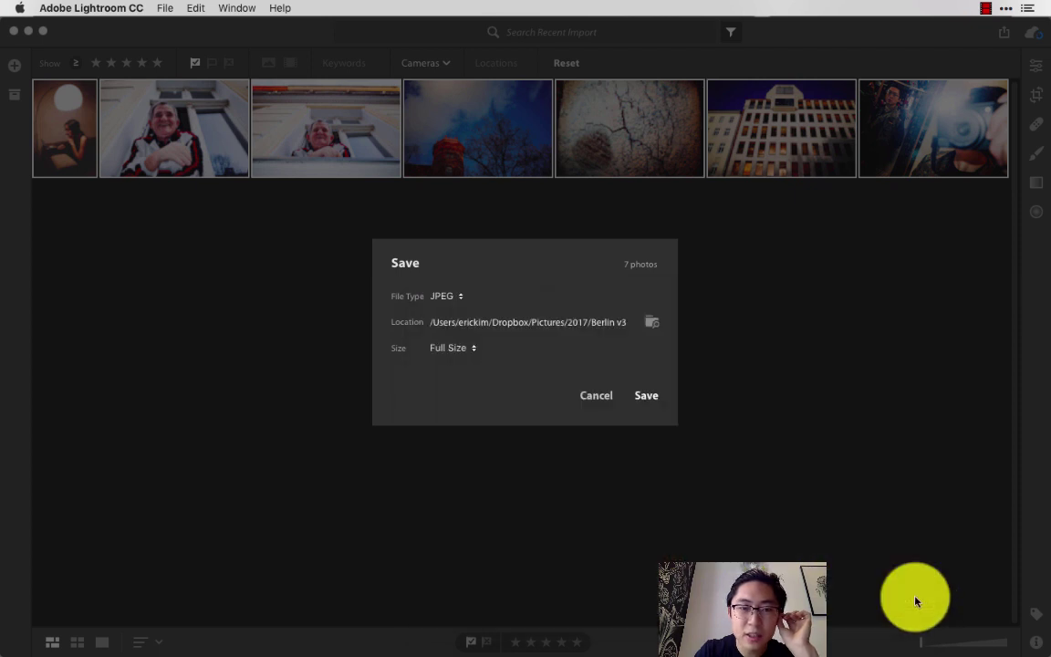
{"action": "left_click", "coordinate": [452, 348]}
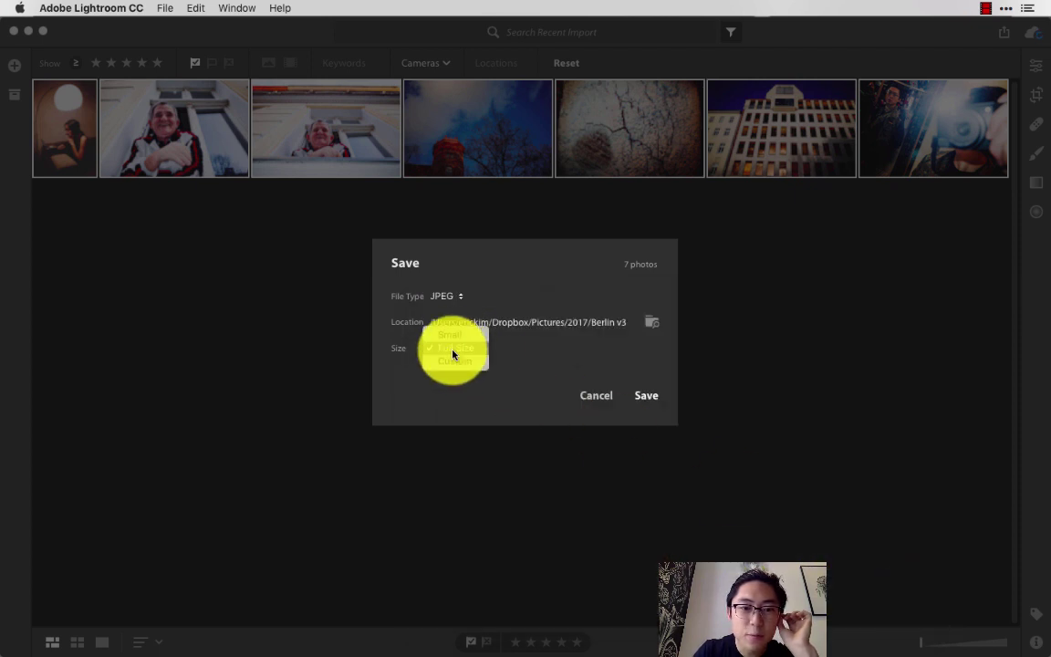
{"action": "left_click", "coordinate": [452, 354]}
{"action": "left_click", "coordinate": [648, 397]}
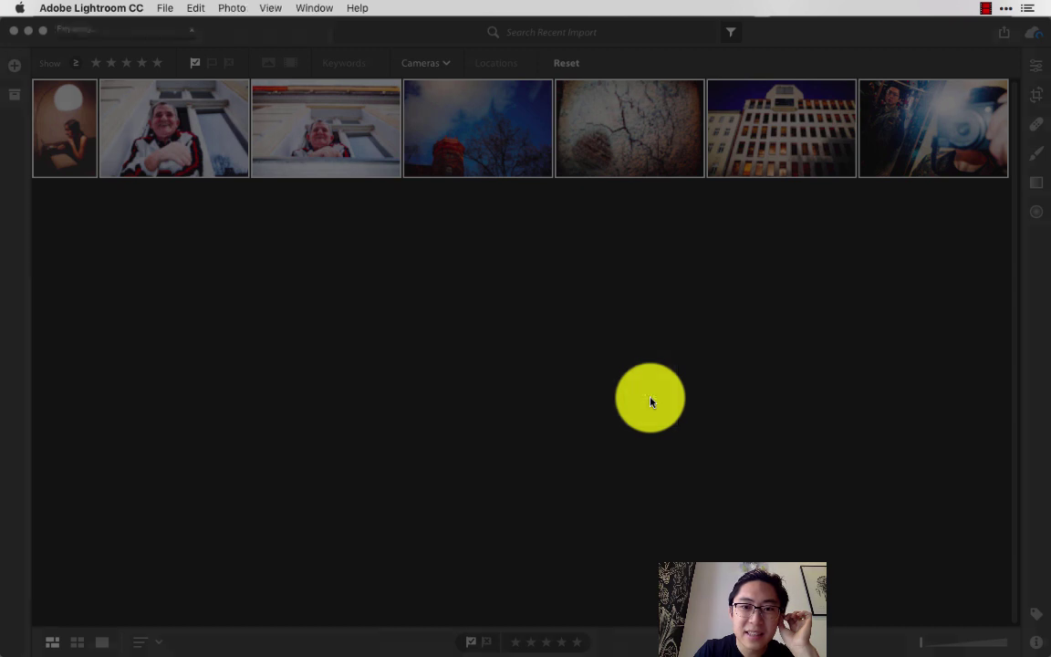
Step: Browse Finder to Dropbox/Pictures/2017/Berlin v3 and select the seven exported JPGs
{"action": "mouse_move", "coordinate": [359, 644]}
{"action": "left_click", "coordinate": [395, 629]}
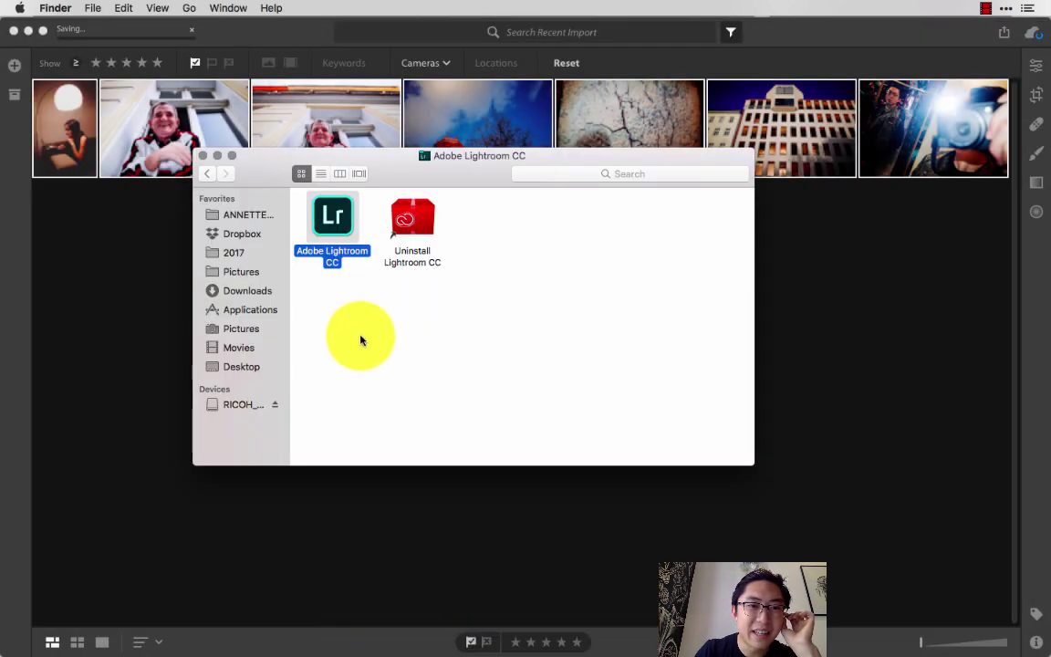
{"action": "left_click", "coordinate": [252, 235]}
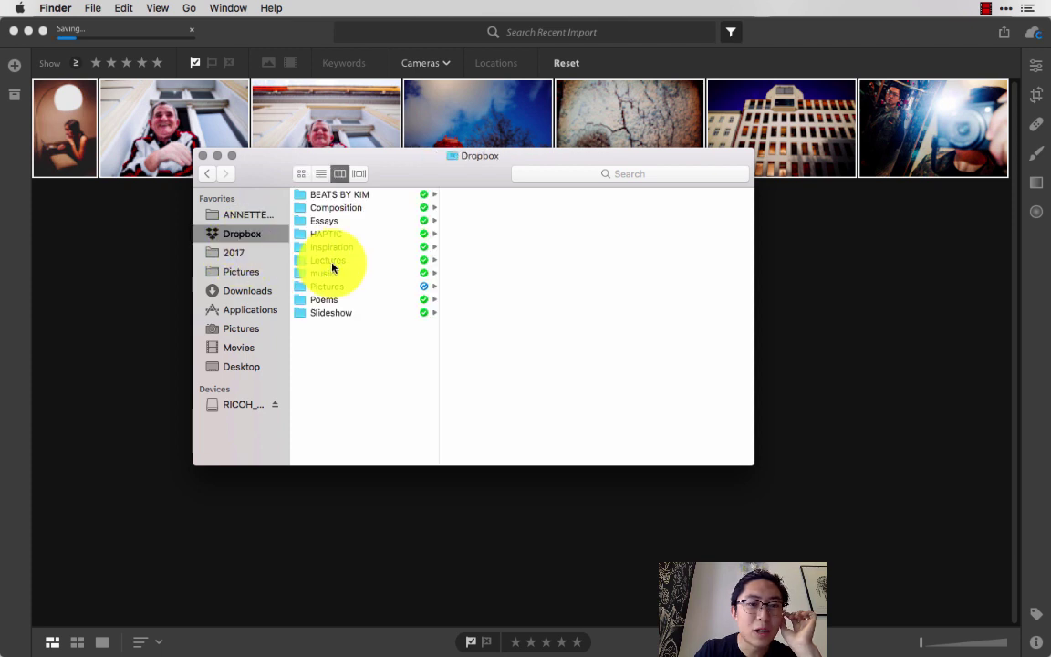
{"action": "left_click", "coordinate": [386, 288]}
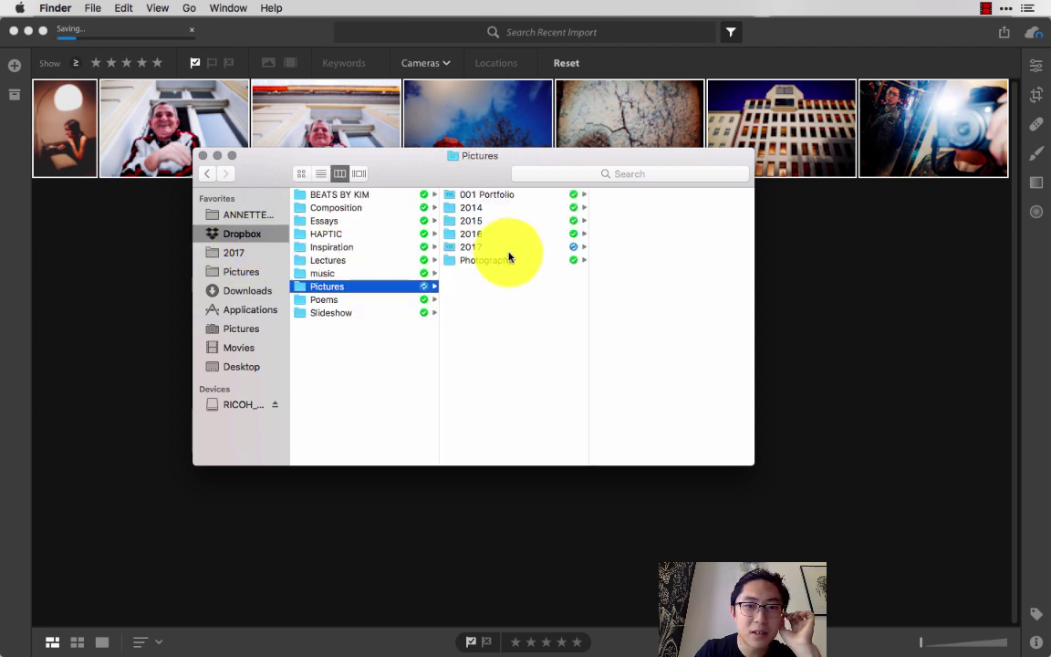
{"action": "left_click", "coordinate": [507, 248]}
{"action": "left_click", "coordinate": [659, 379]}
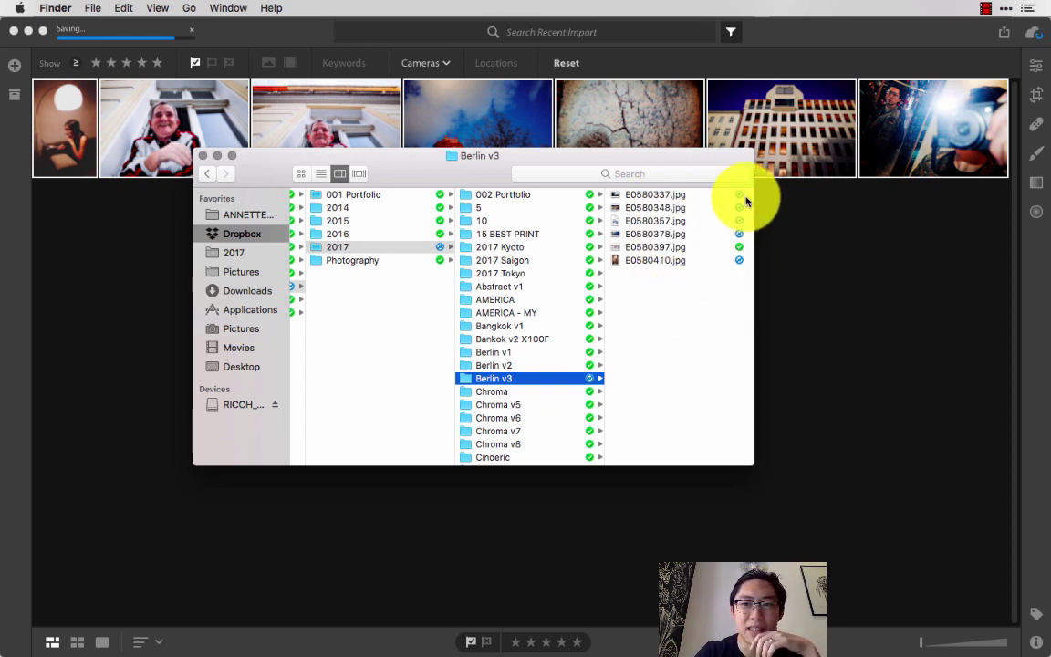
{"action": "left_click_drag", "start_coordinate": [687, 328], "coordinate": [669, 195]}
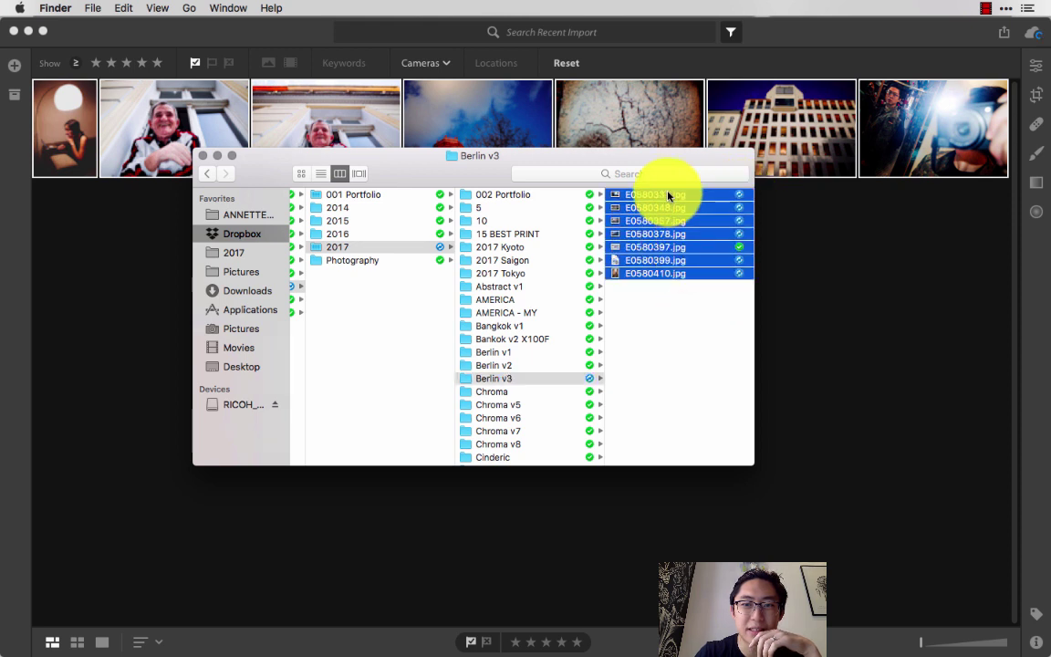
{"action": "left_click", "coordinate": [1033, 34]}
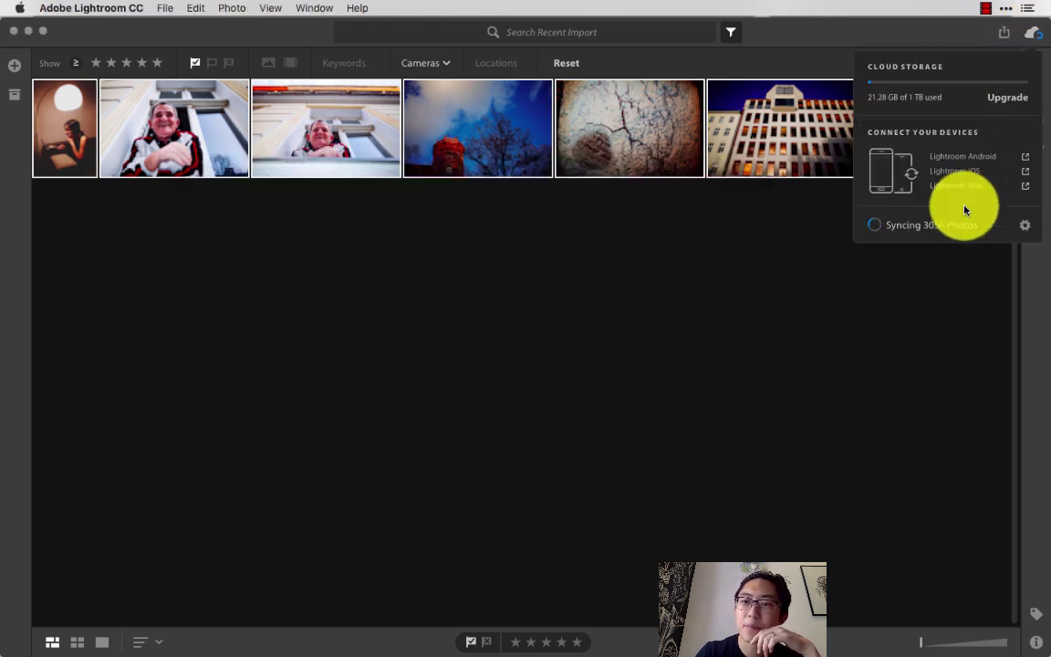
{"action": "left_click", "coordinate": [959, 293]}
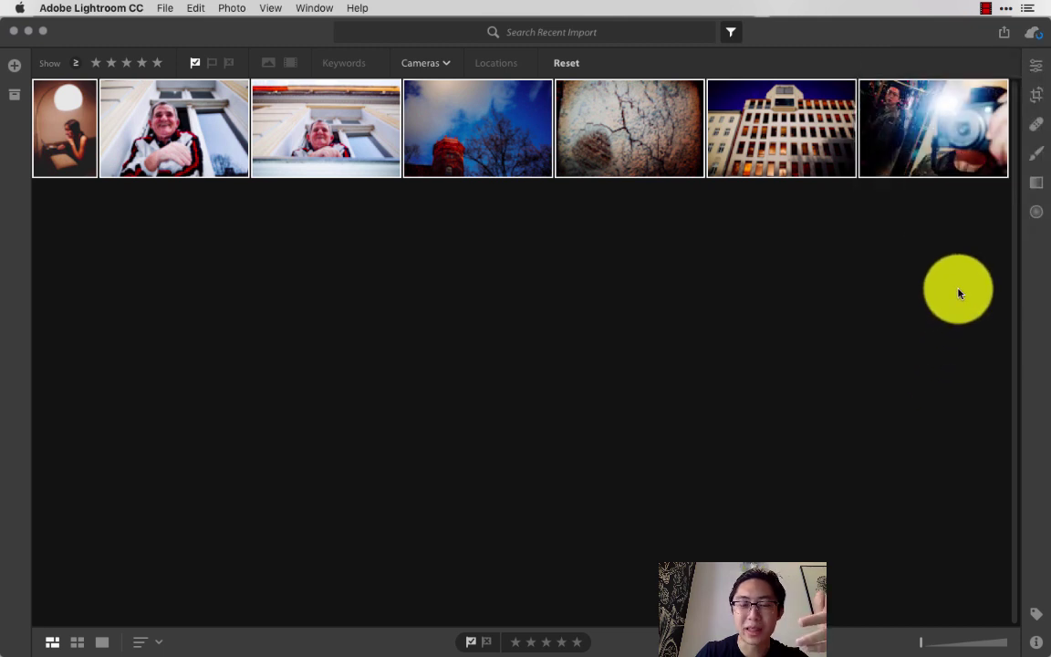
{"action": "left_click", "coordinate": [1034, 33]}
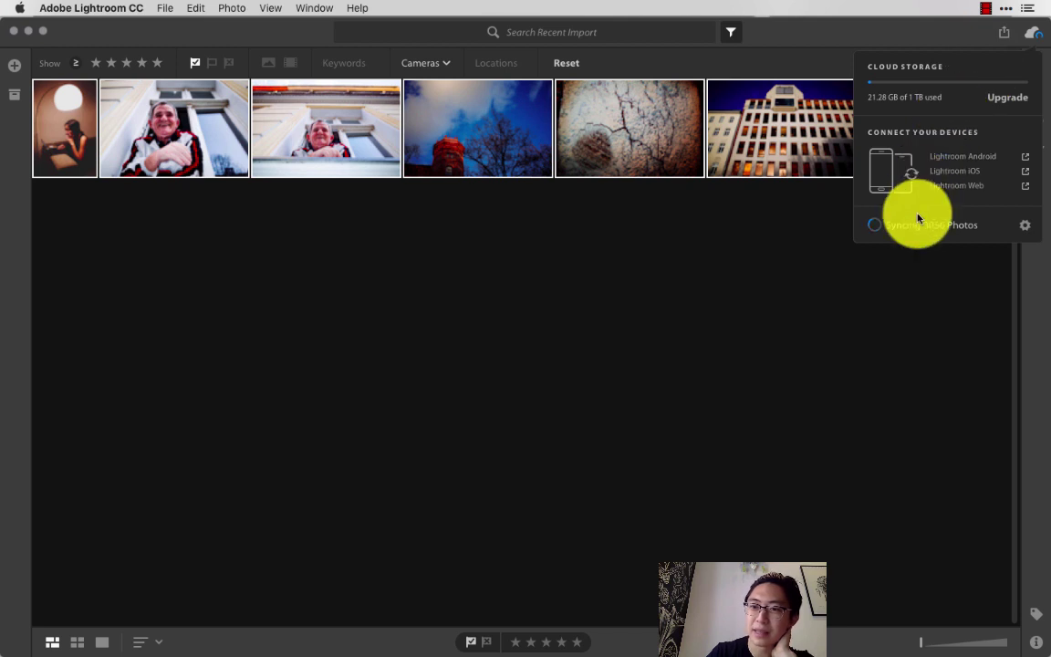
{"action": "left_click", "coordinate": [1032, 34]}
{"action": "left_click", "coordinate": [1032, 33]}
{"action": "left_click", "coordinate": [741, 321]}
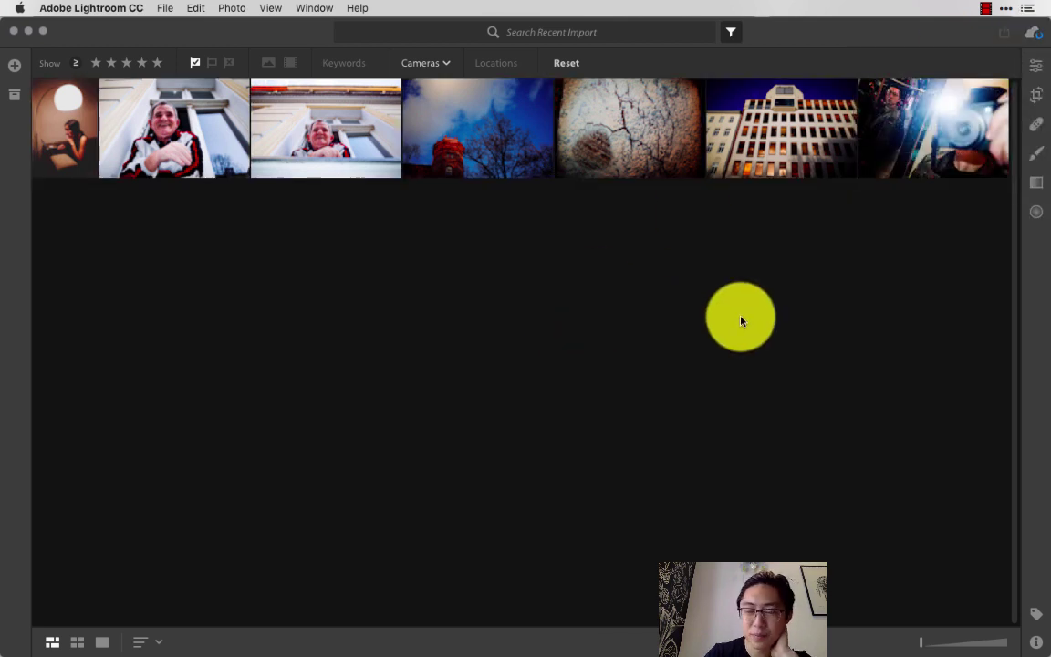
{"action": "left_click", "coordinate": [1037, 36]}
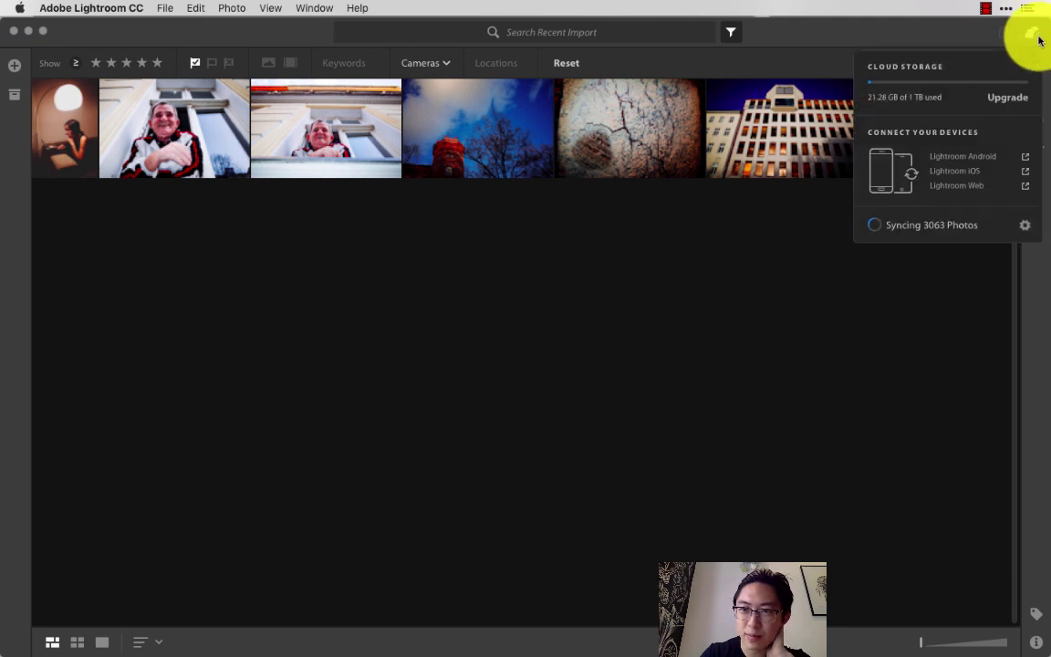
{"action": "left_click", "coordinate": [1037, 36]}
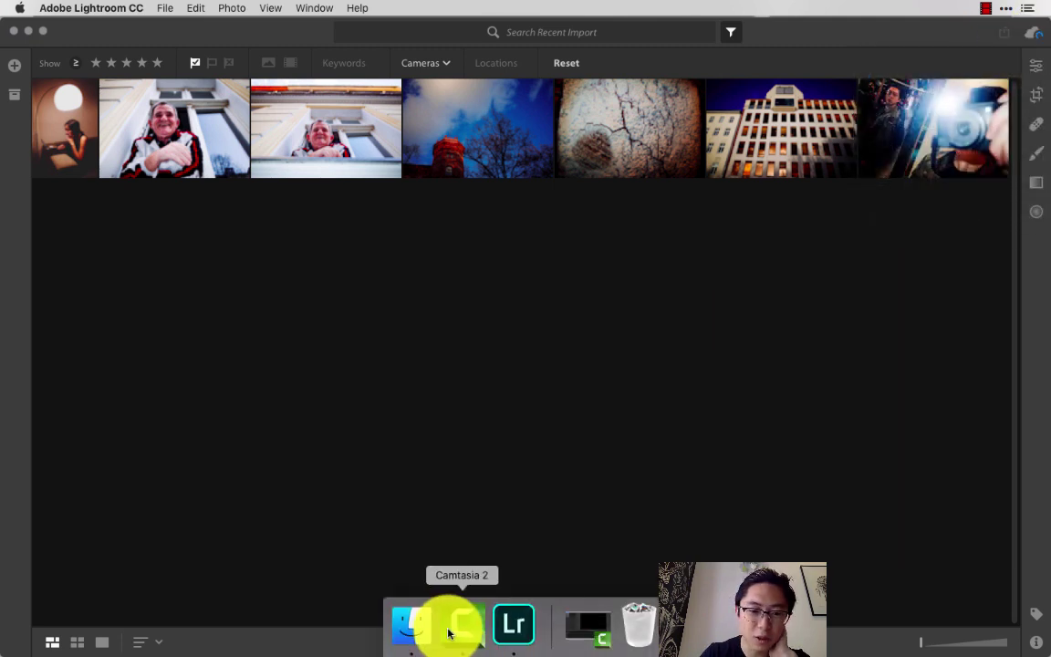
{"action": "left_click", "coordinate": [418, 622]}
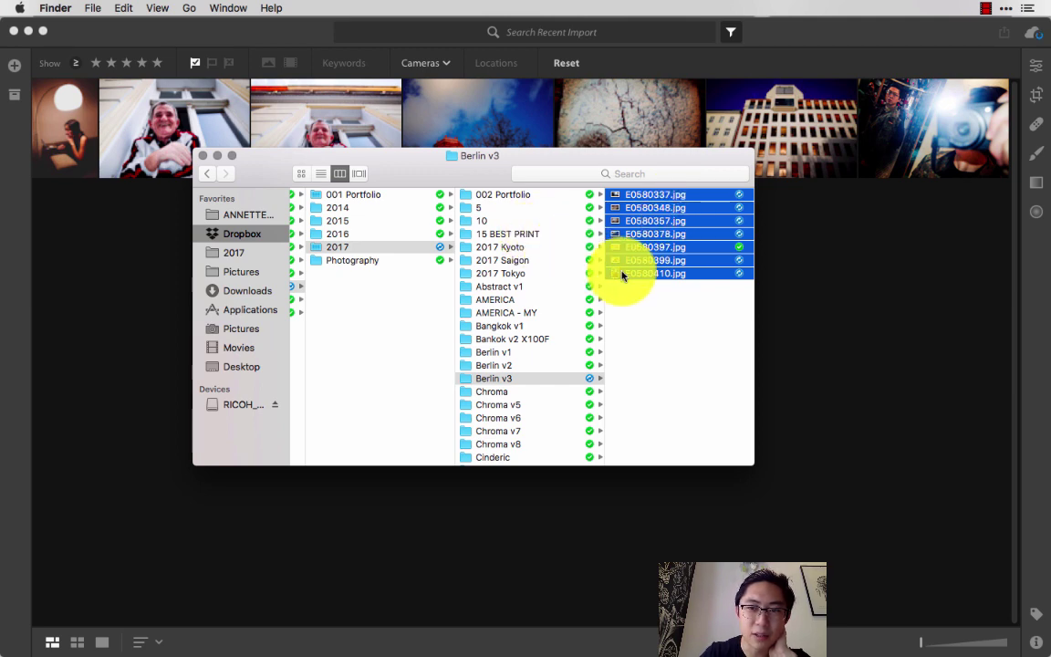
Step: Preview the exported Berlin v3 JPGs full screen in Quick Look, then close the preview
{"action": "key", "text": "space"}
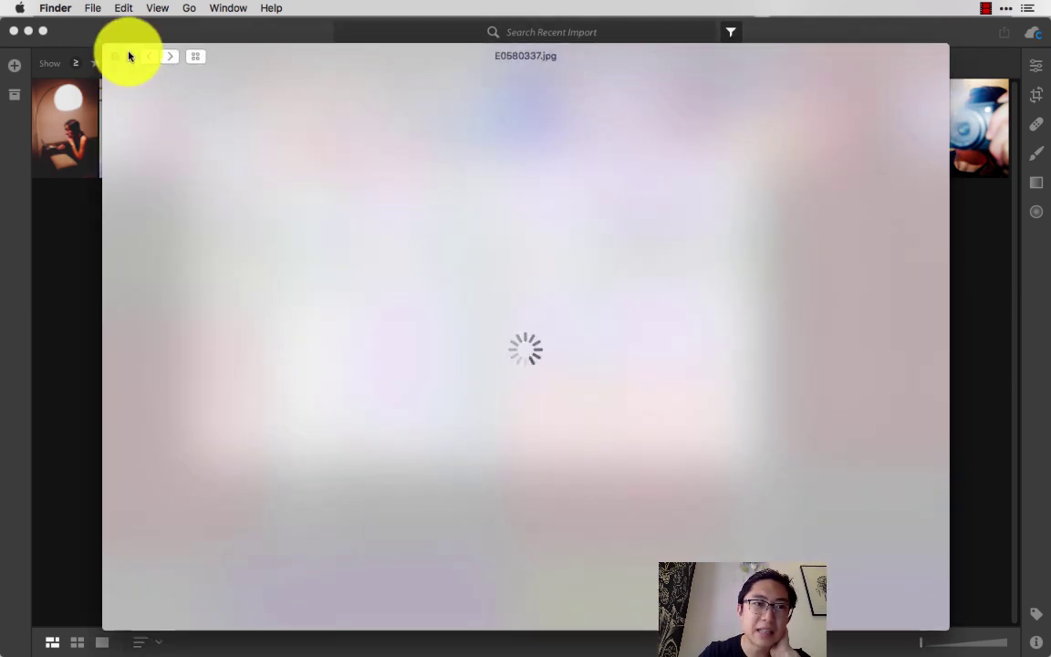
{"action": "left_click", "coordinate": [129, 56]}
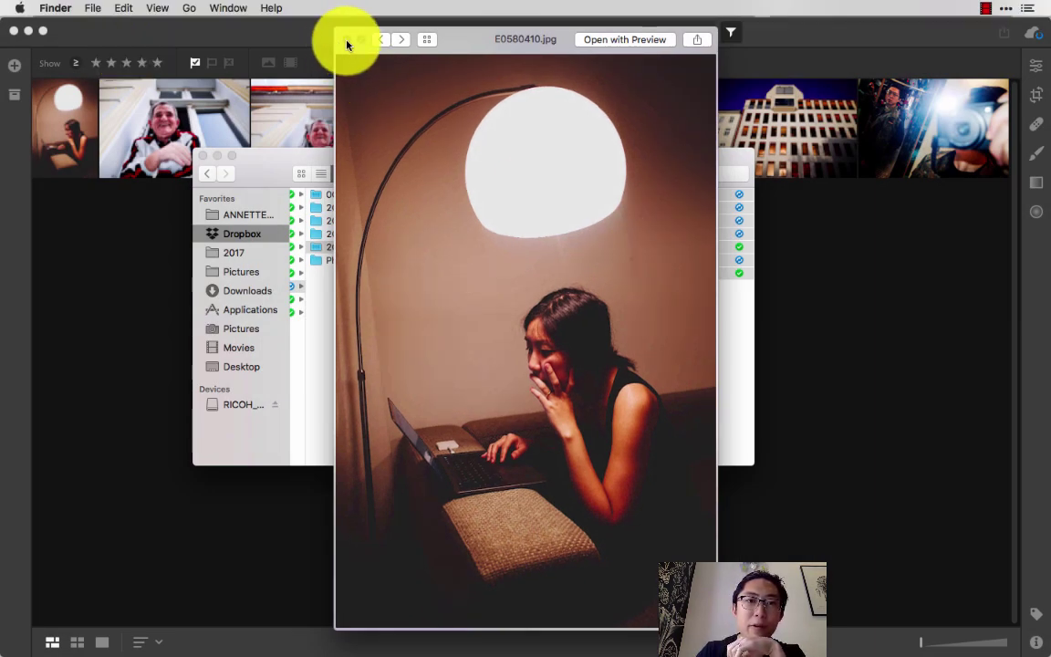
{"action": "left_click", "coordinate": [347, 41]}
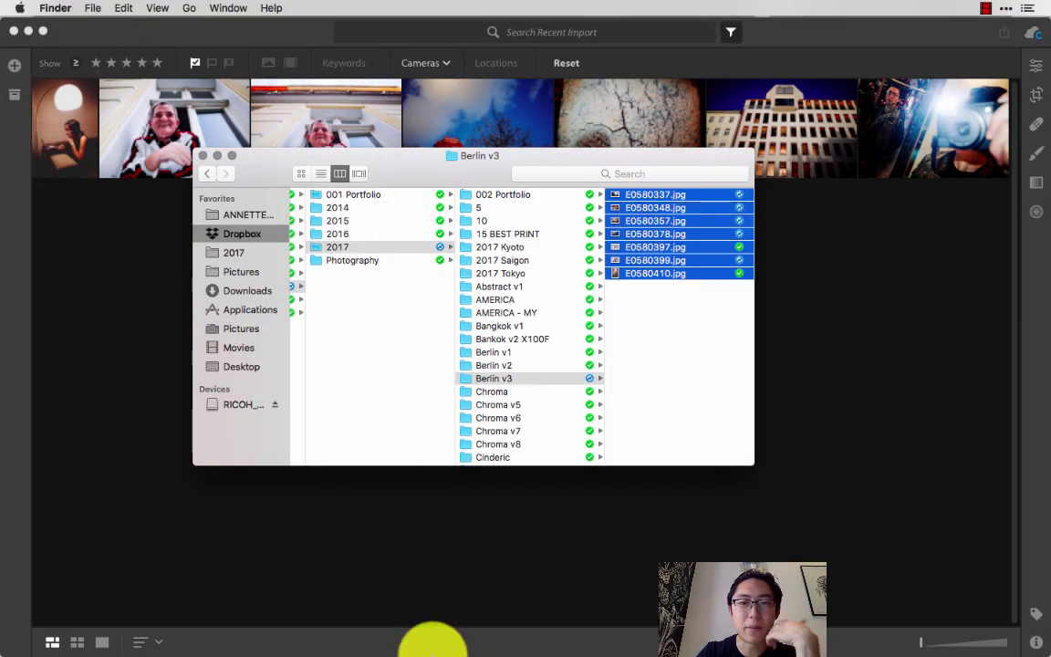
Step: Launch Safari and go to the WordPress Upload New Media page from Favorites
{"action": "key", "text": "super+space"}
{"action": "type", "text": "s"}
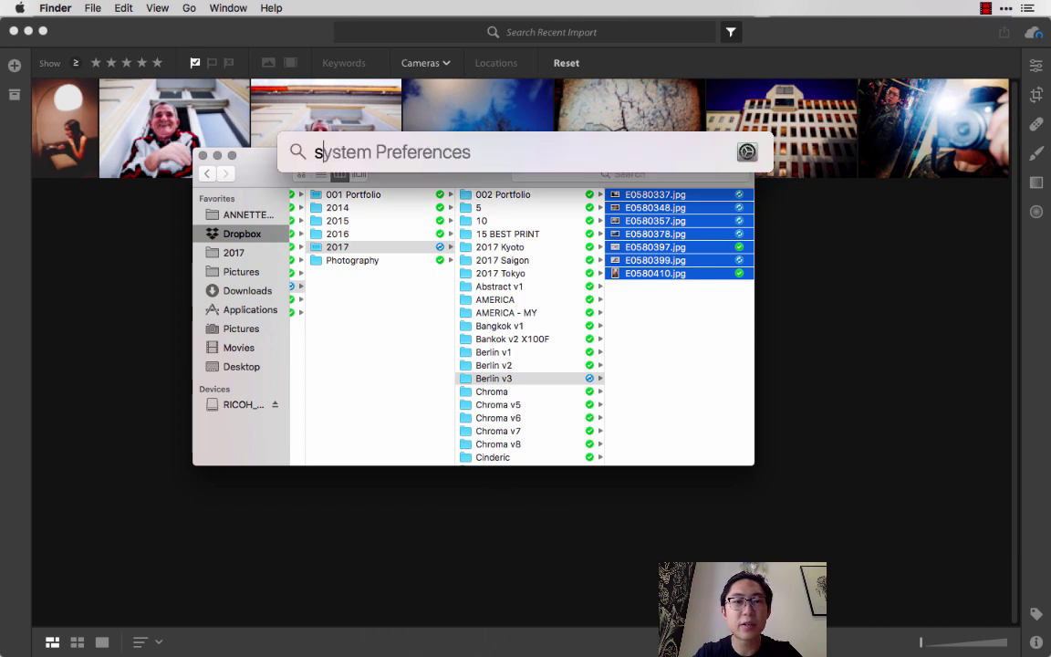
{"action": "type", "text": "afari"}
{"action": "key", "text": "Return"}
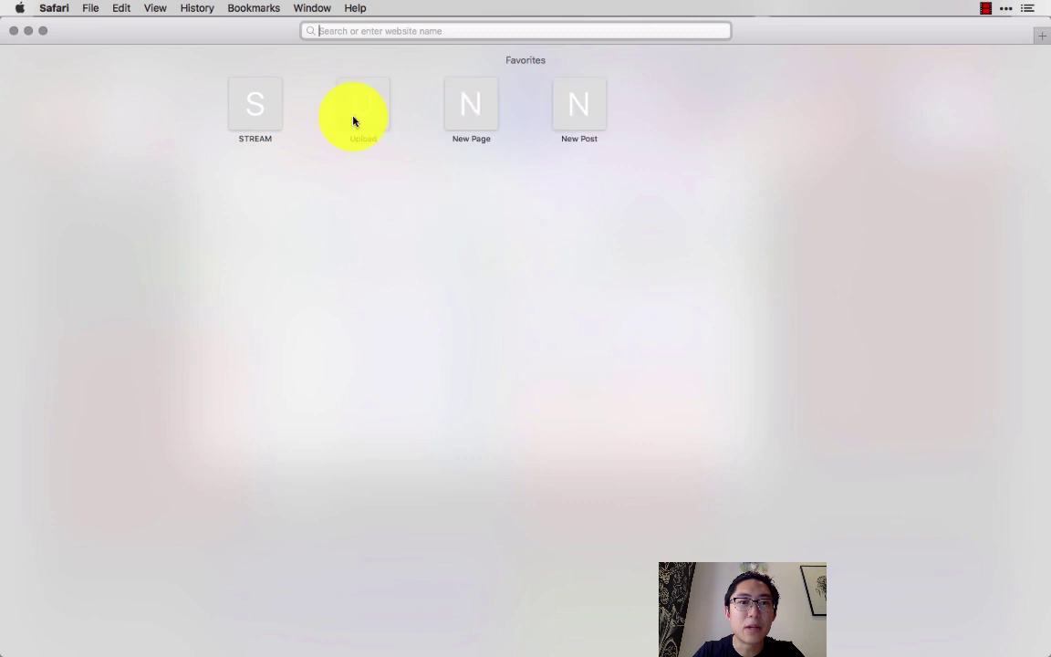
{"action": "left_click", "coordinate": [354, 120]}
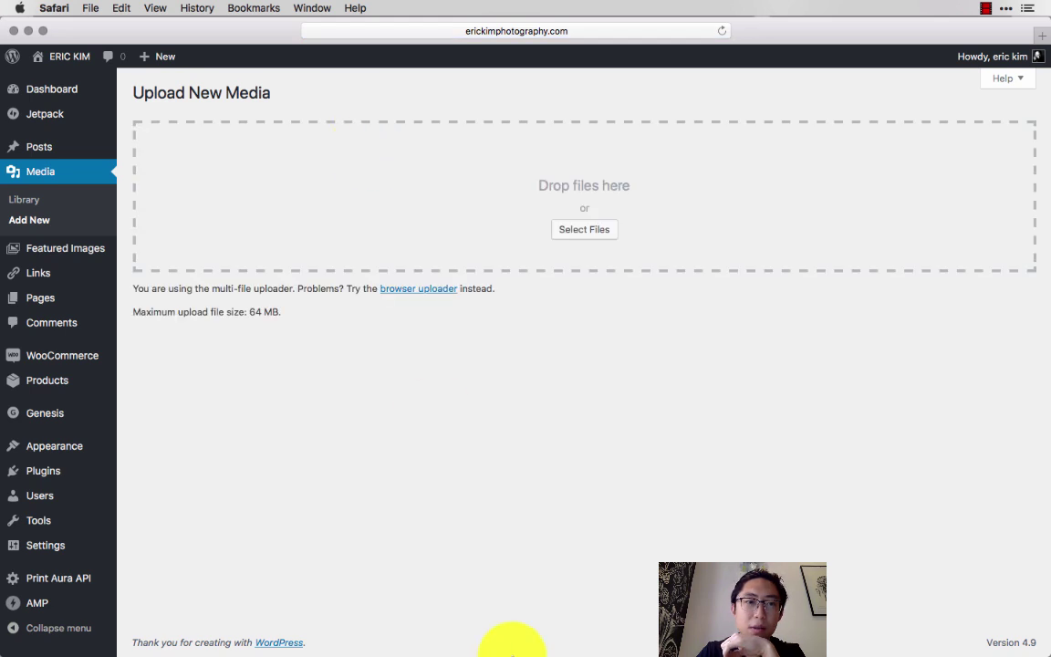
Step: Drag the seven selected Berlin v3 JPGs from Finder into the upload drop area
{"action": "mouse_move", "coordinate": [484, 645]}
{"action": "left_click", "coordinate": [383, 626]}
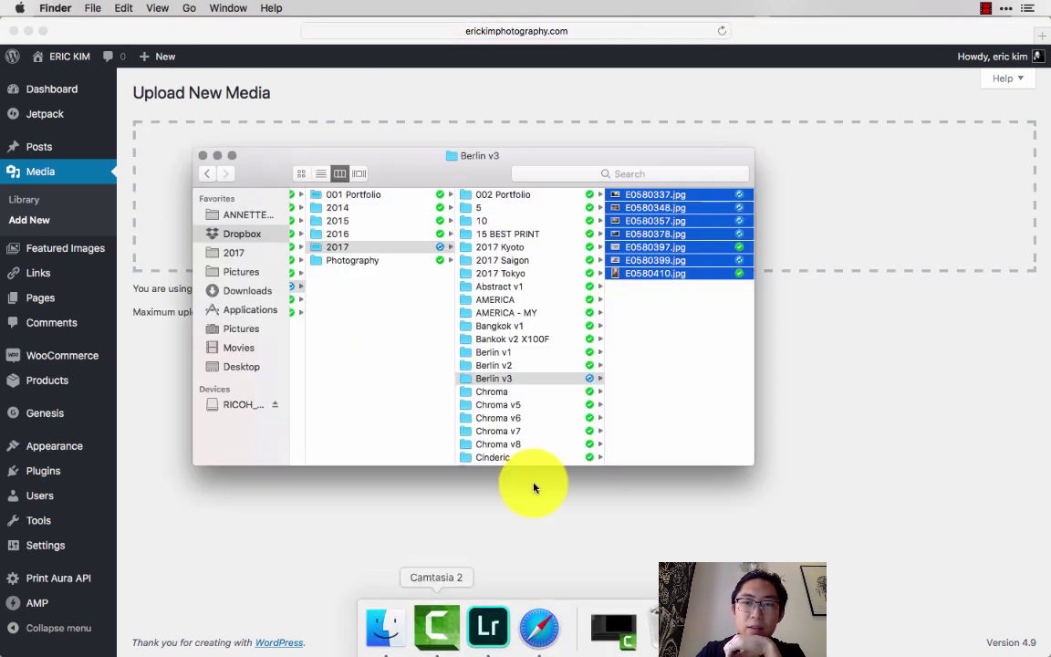
{"action": "left_click_drag", "start_coordinate": [676, 161], "coordinate": [896, 375]}
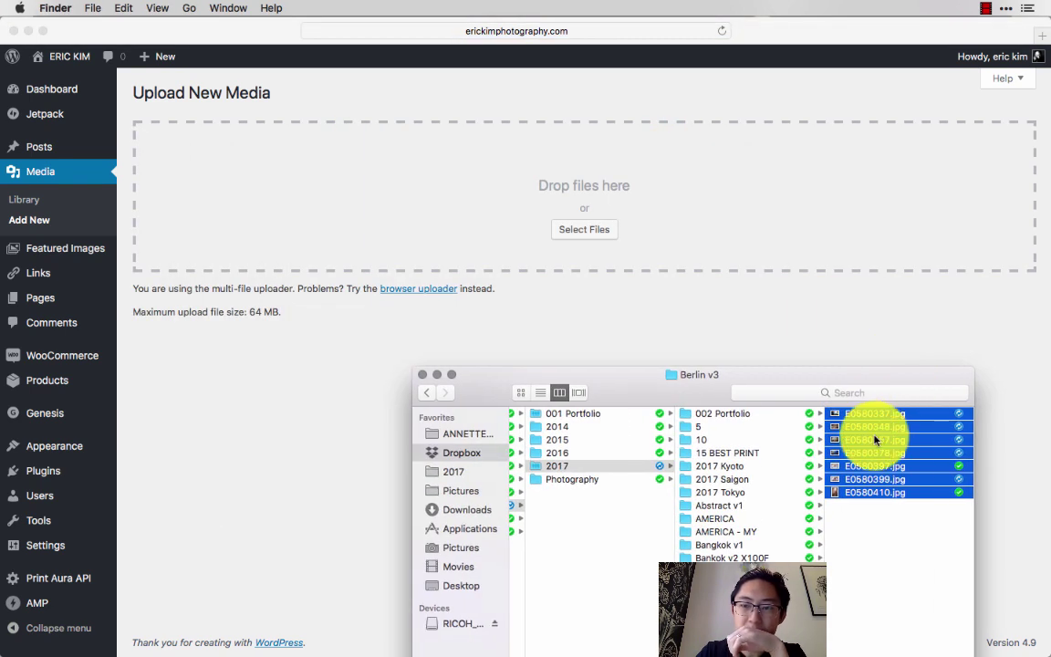
{"action": "left_click_drag", "start_coordinate": [873, 434], "coordinate": [536, 263]}
{"action": "left_click", "coordinate": [551, 294]}
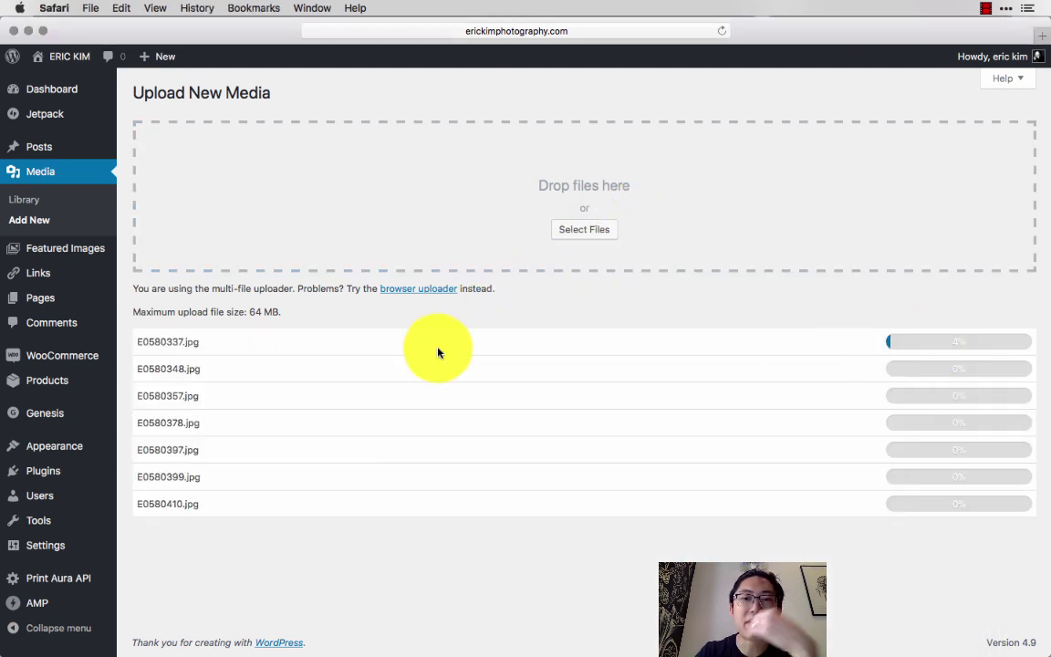
Step: Start a new post titled 'My Experiences Shooting Street Photography in Berlin'
{"action": "left_click", "coordinate": [1046, 42]}
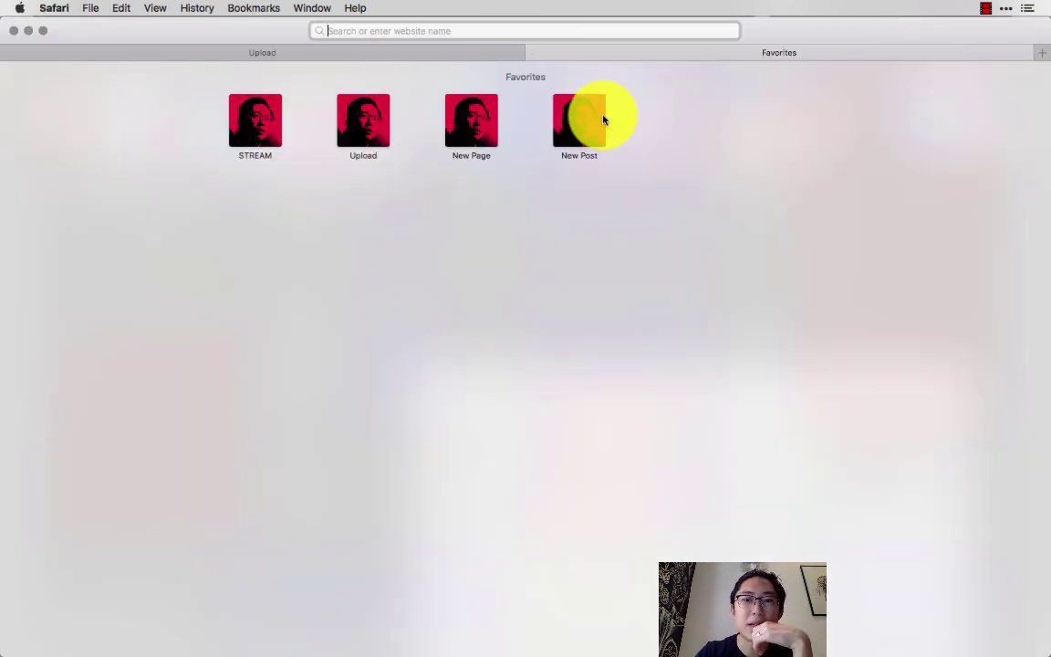
{"action": "left_click", "coordinate": [572, 126]}
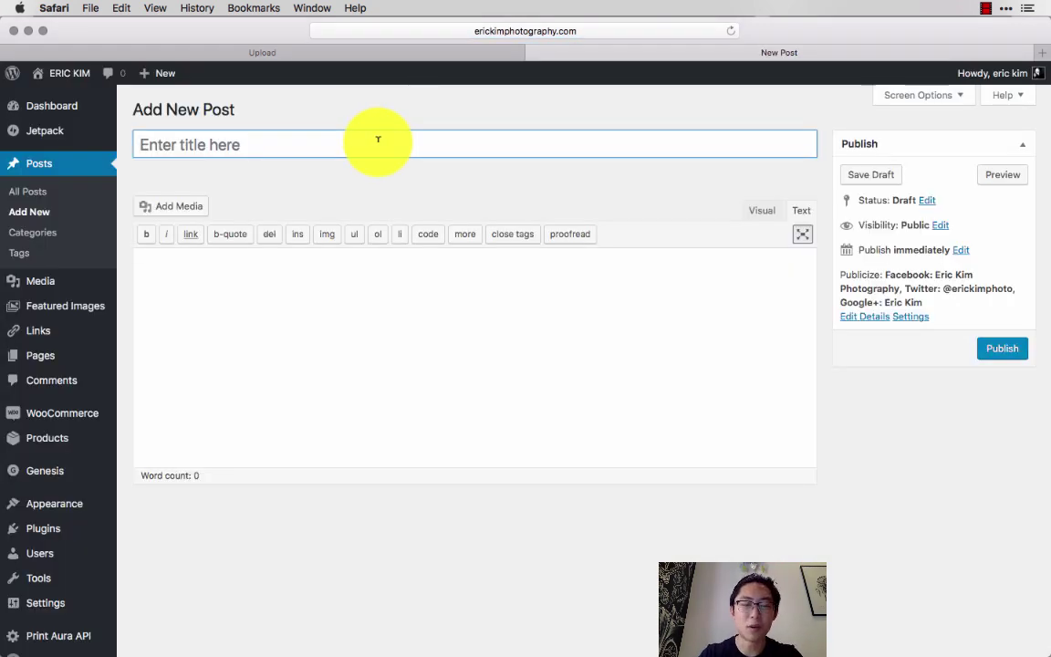
{"action": "left_click", "coordinate": [378, 139]}
{"action": "type", "text": "My Exp"}
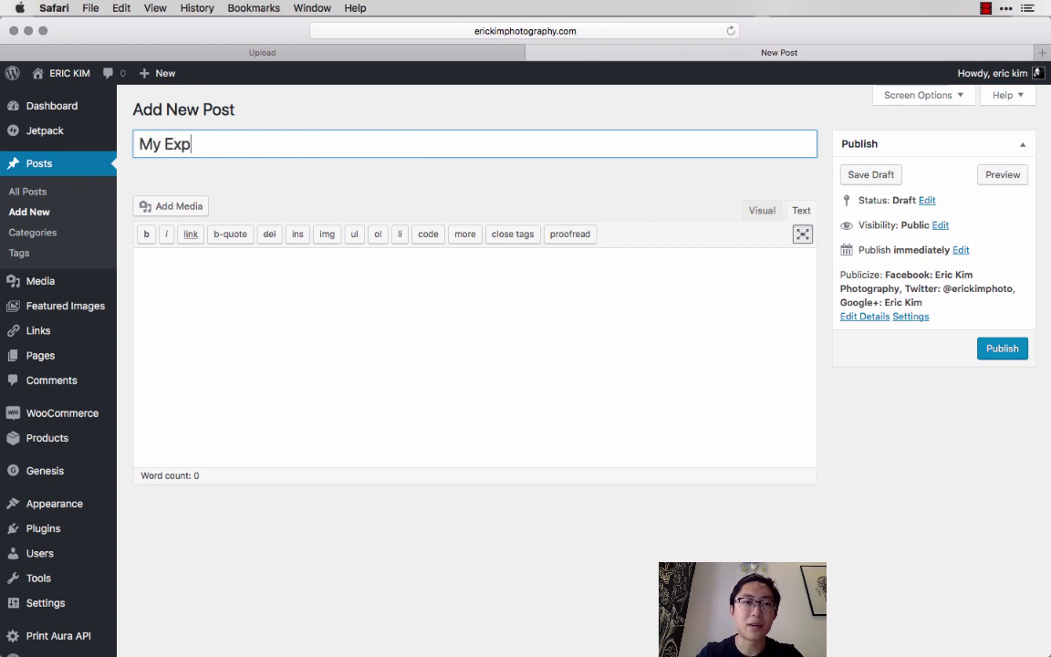
{"action": "type", "text": "eriences Shooting S"}
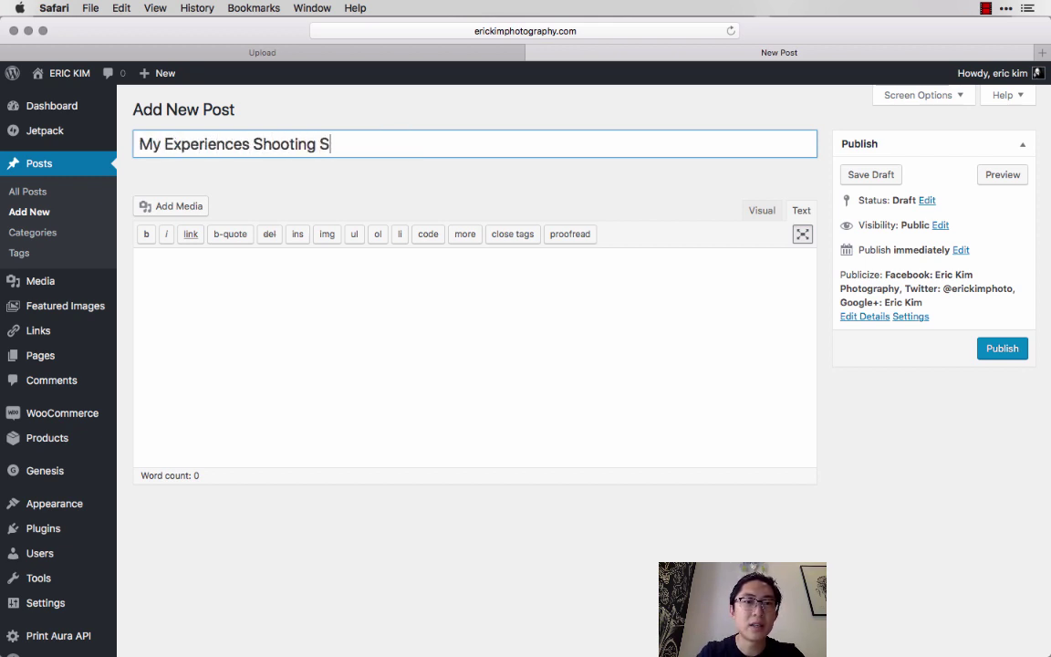
{"action": "type", "text": "treet Photography in Berlin"}
{"action": "left_click", "coordinate": [387, 54]}
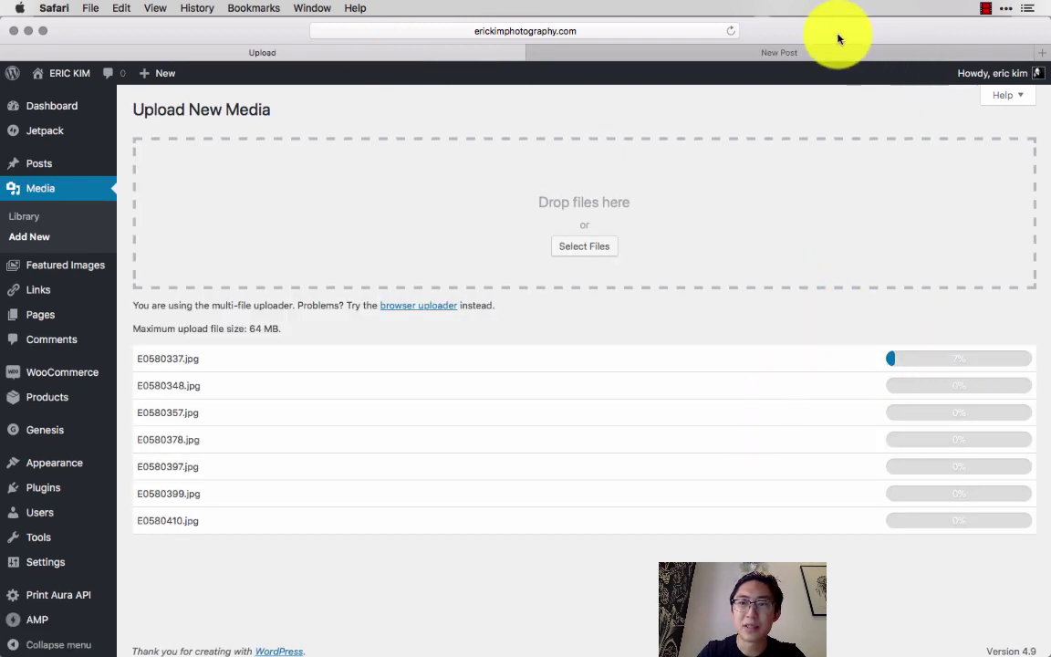
{"action": "left_click", "coordinate": [822, 52]}
{"action": "left_click", "coordinate": [207, 248]}
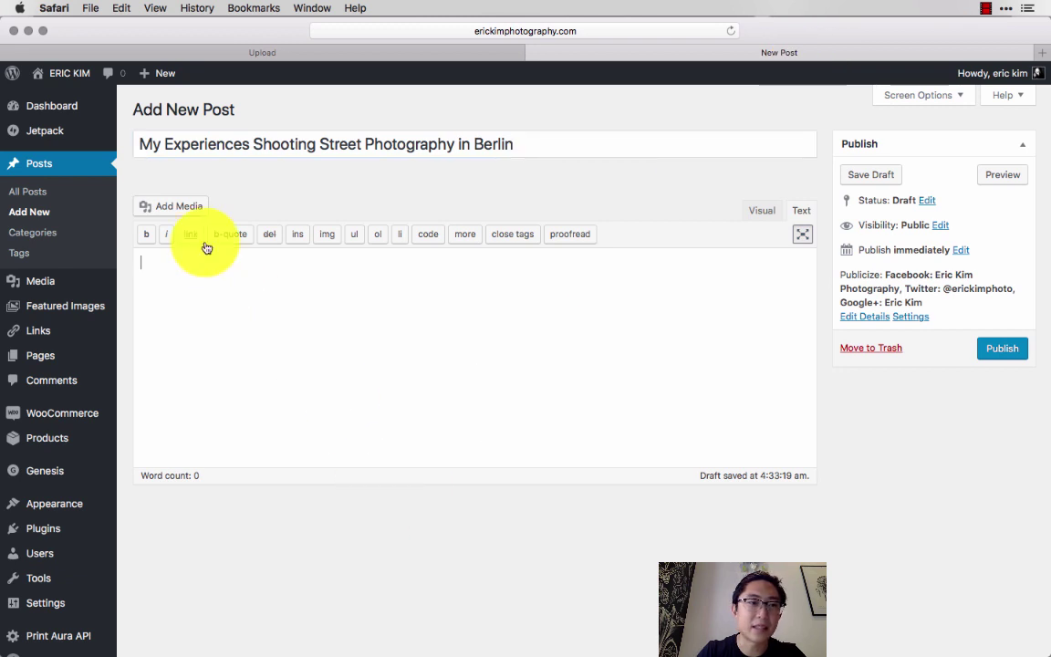
Step: Insert the captioned red-scarf portrait from the media library into the post
{"action": "left_click", "coordinate": [193, 206]}
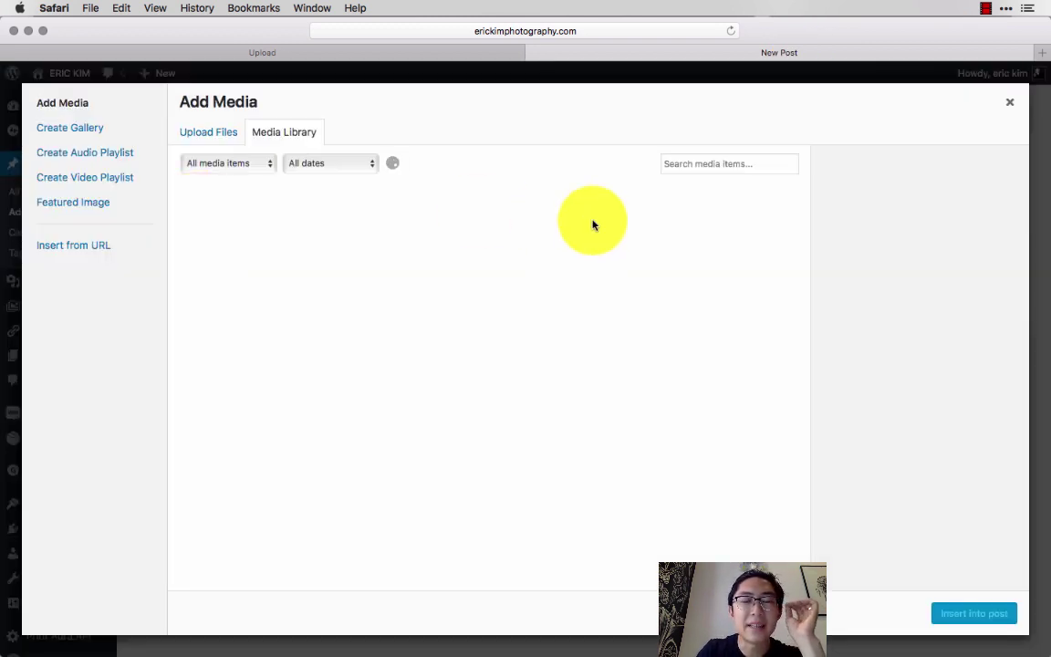
{"action": "scroll", "coordinate": [513, 333], "scroll_direction": "down", "scroll_amount": 20}
{"action": "scroll", "coordinate": [513, 332], "scroll_direction": "down", "scroll_amount": 20}
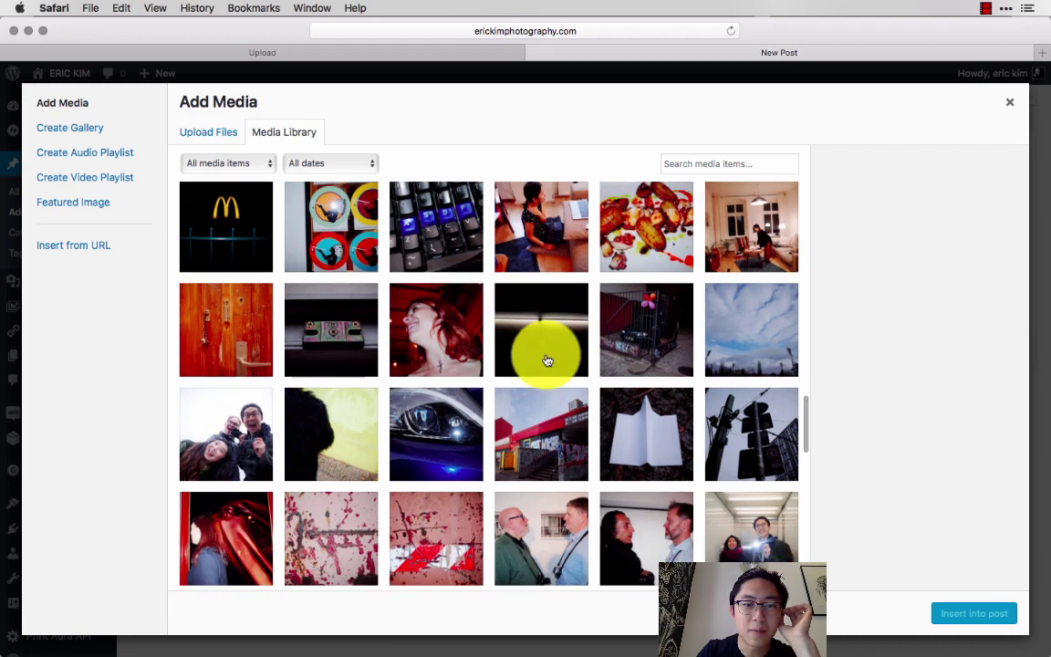
{"action": "scroll", "coordinate": [493, 374], "scroll_direction": "down", "scroll_amount": 10}
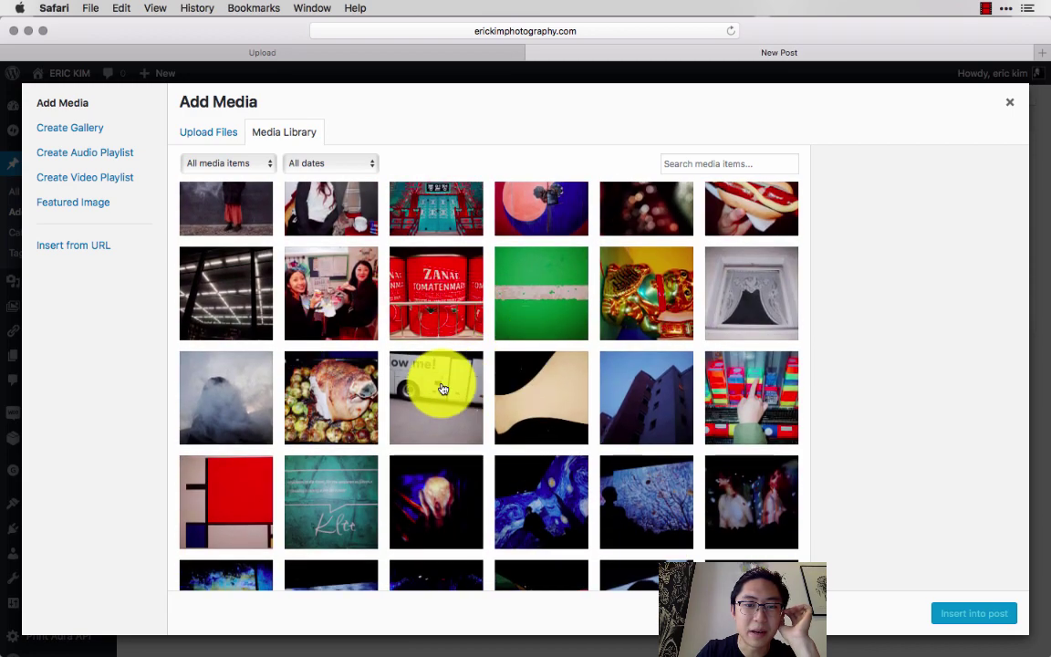
{"action": "scroll", "coordinate": [442, 383], "scroll_direction": "down", "scroll_amount": 10}
{"action": "scroll", "coordinate": [442, 390], "scroll_direction": "down", "scroll_amount": 6}
{"action": "scroll", "coordinate": [442, 389], "scroll_direction": "down", "scroll_amount": 1}
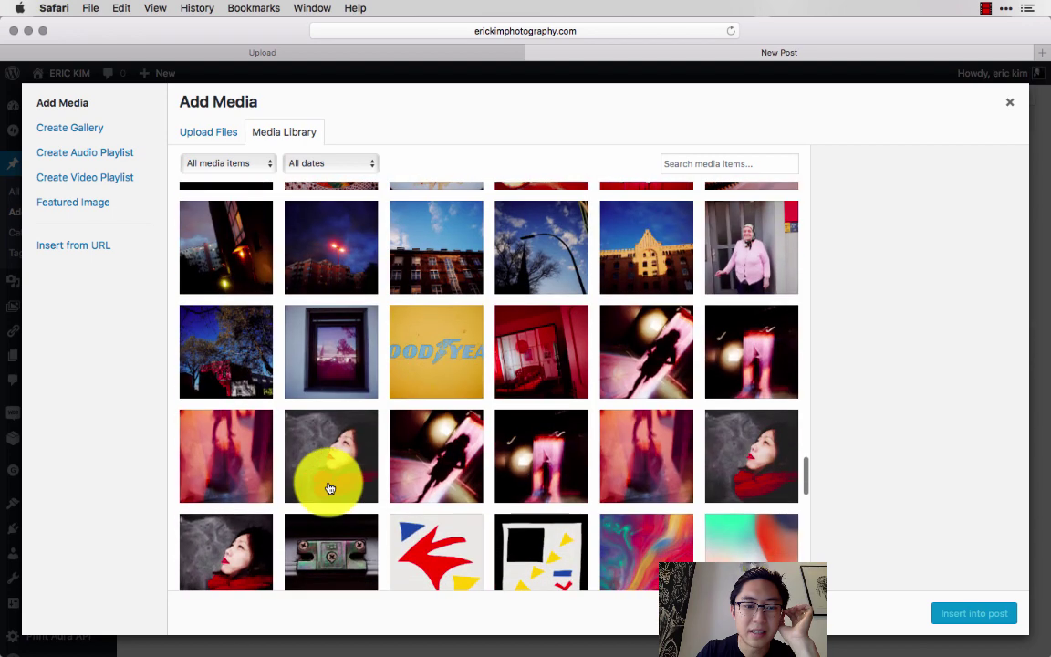
{"action": "left_click", "coordinate": [331, 488]}
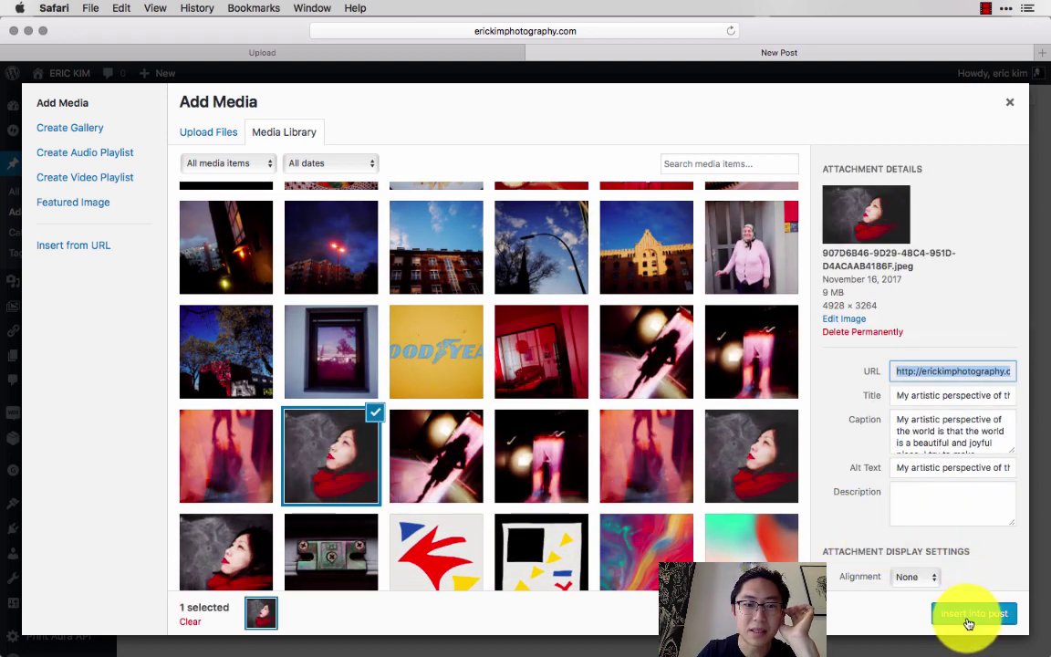
{"action": "left_click", "coordinate": [744, 443]}
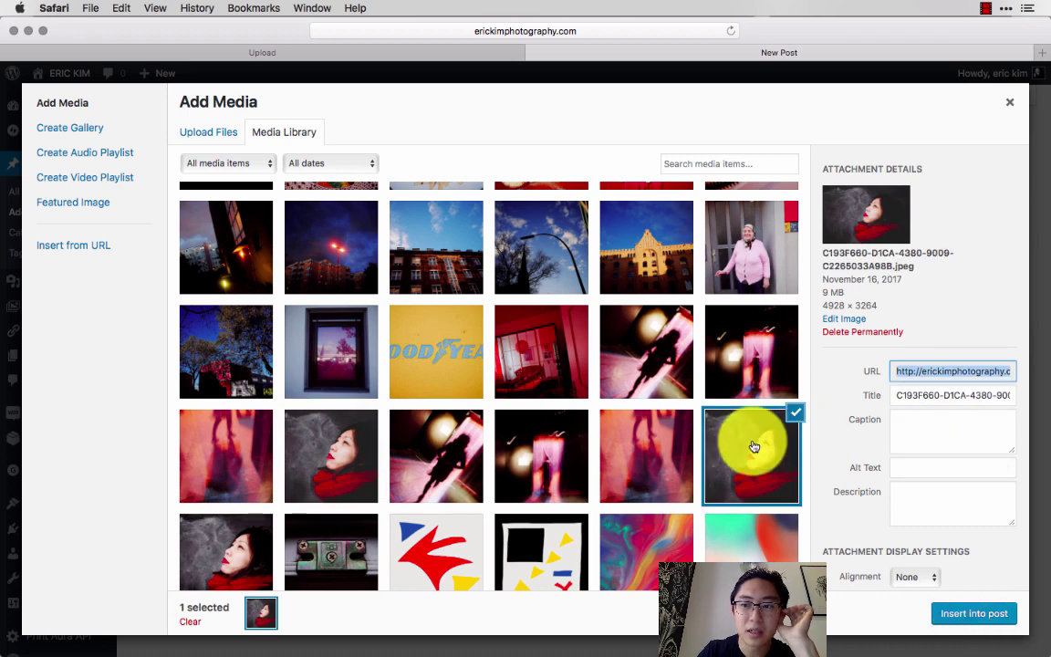
{"action": "left_click", "coordinate": [366, 466]}
{"action": "left_click", "coordinate": [966, 623]}
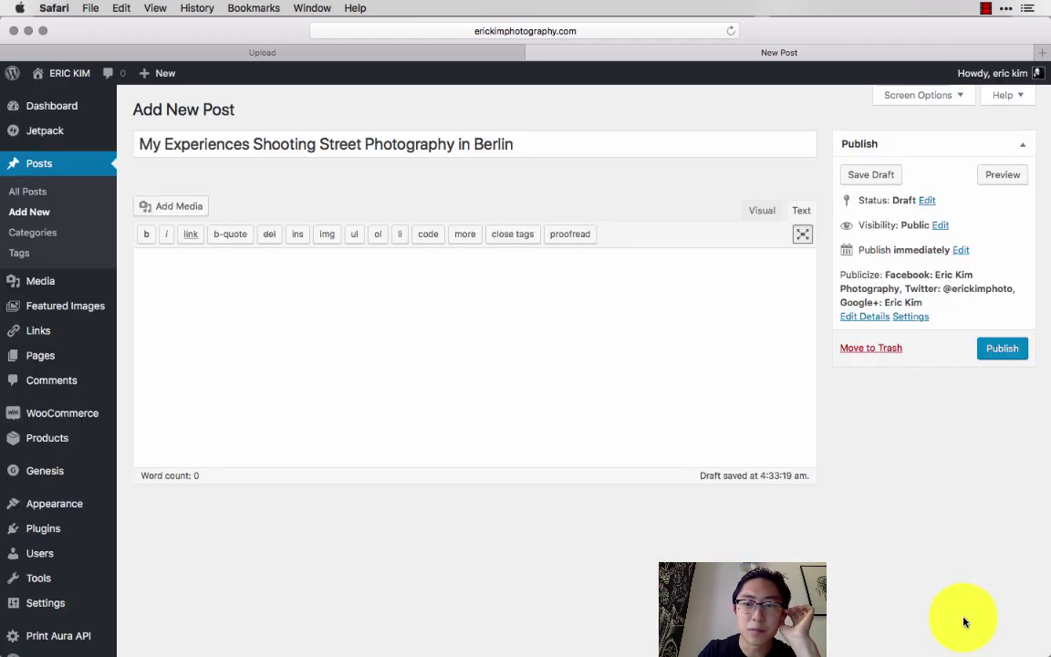
Step: Switch to Visual view to see the rendered image with its 'Berlin, 2017' caption
{"action": "left_click", "coordinate": [756, 211]}
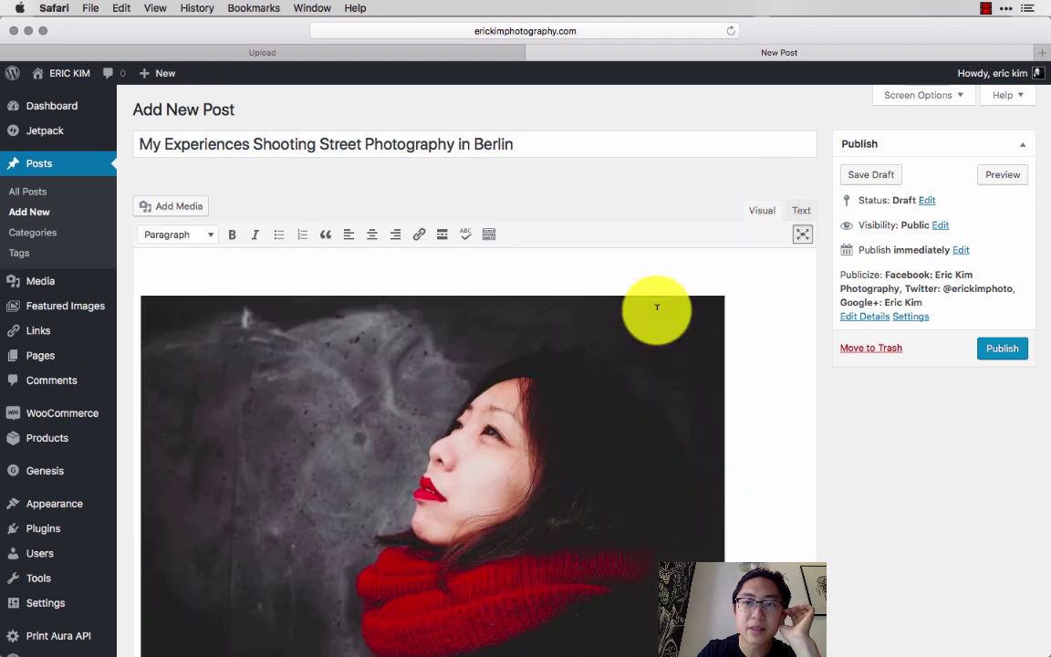
{"action": "scroll", "coordinate": [657, 304], "scroll_direction": "down", "scroll_amount": 1}
{"action": "key", "text": "super+a"}
{"action": "left_click", "coordinate": [734, 308]}
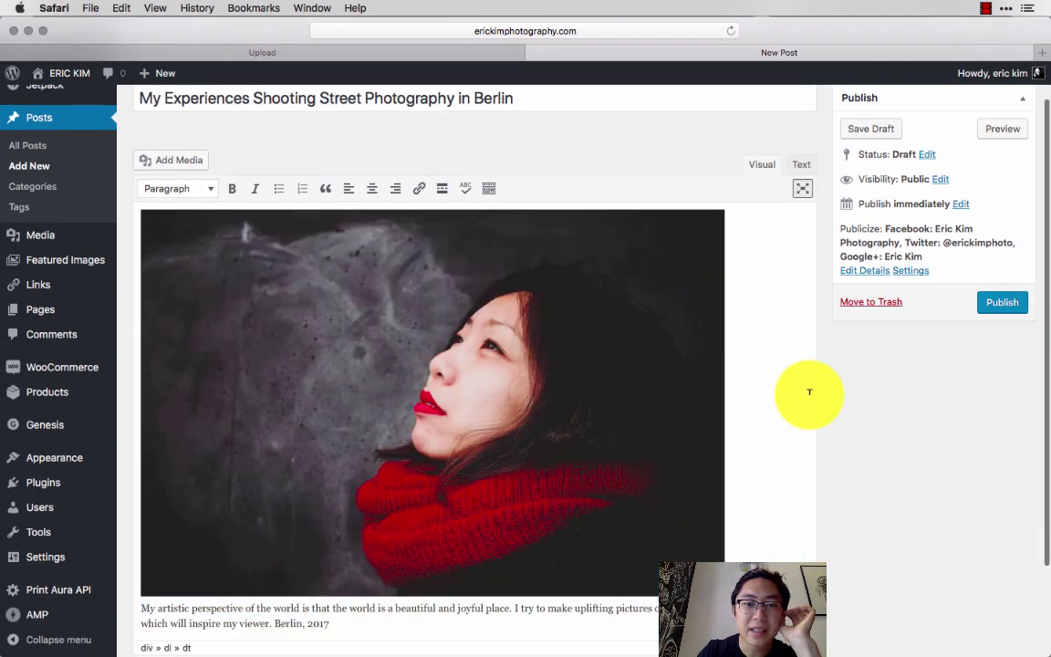
{"action": "scroll", "coordinate": [807, 392], "scroll_direction": "down", "scroll_amount": 1}
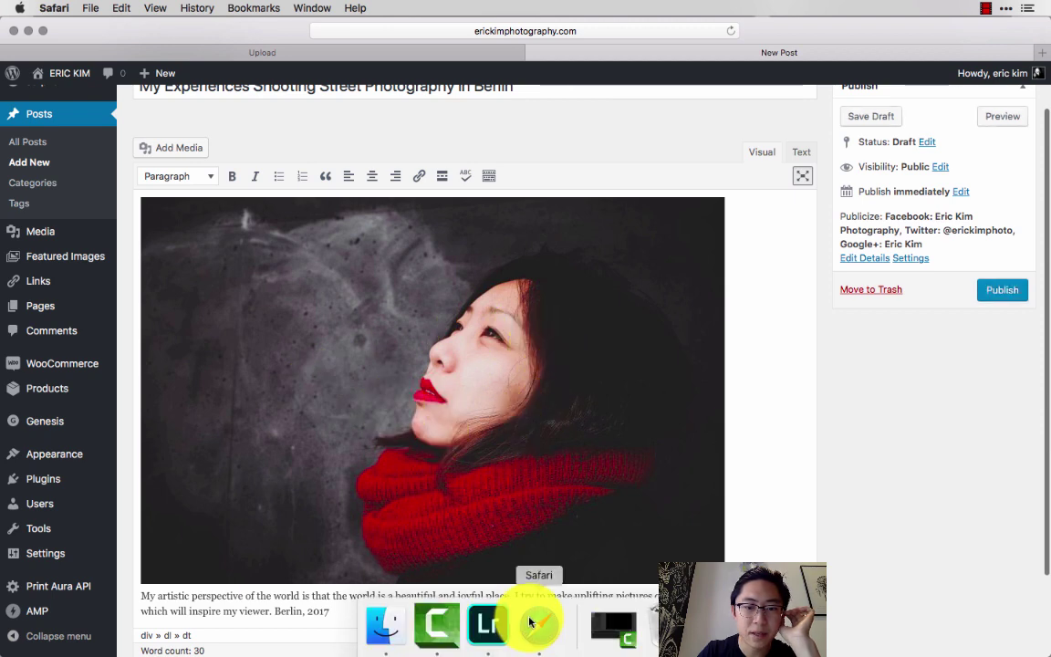
Step: In Lightroom, open the lamp photo in Edit with the Color presets listed
{"action": "left_click", "coordinate": [488, 625]}
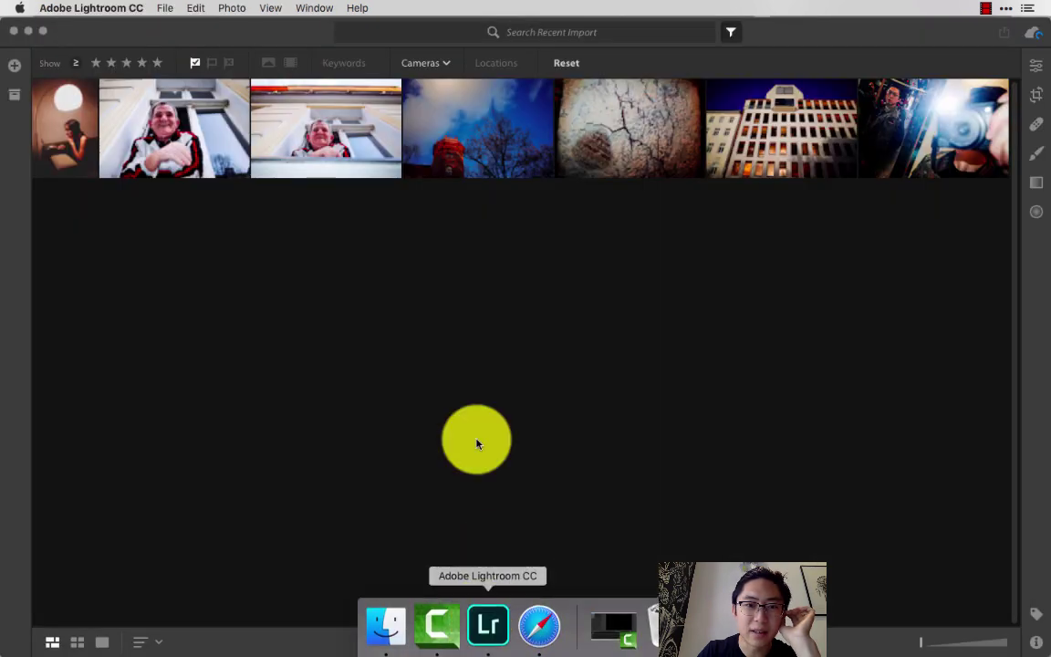
{"action": "double_click", "coordinate": [45, 109]}
{"action": "left_click", "coordinate": [1035, 65]}
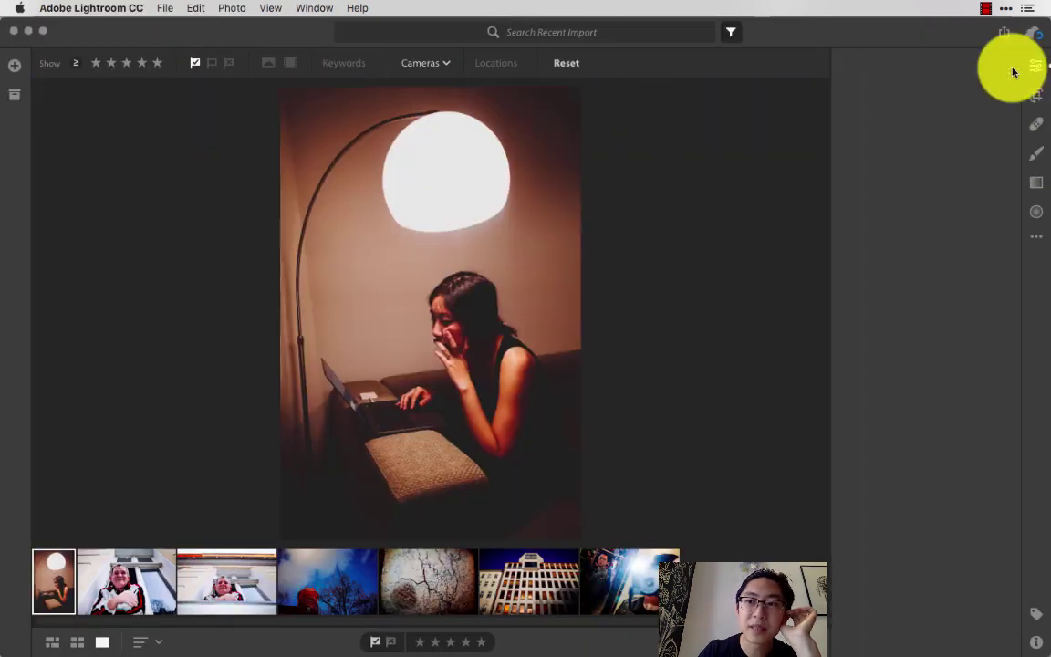
{"action": "left_click", "coordinate": [925, 641]}
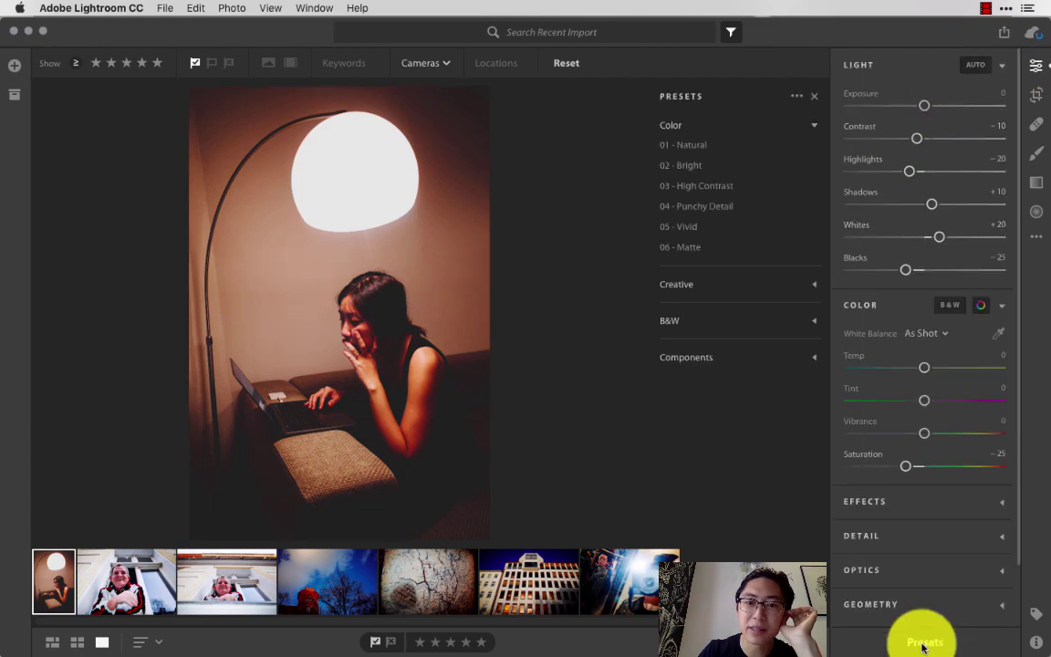
{"action": "key", "text": "ctrl+Up"}
Step: Add a new paragraph beginning 'Adobe' below the photo caption in the WordPress post
{"action": "left_click", "coordinate": [254, 259]}
{"action": "scroll", "coordinate": [346, 568], "scroll_direction": "down", "scroll_amount": 2}
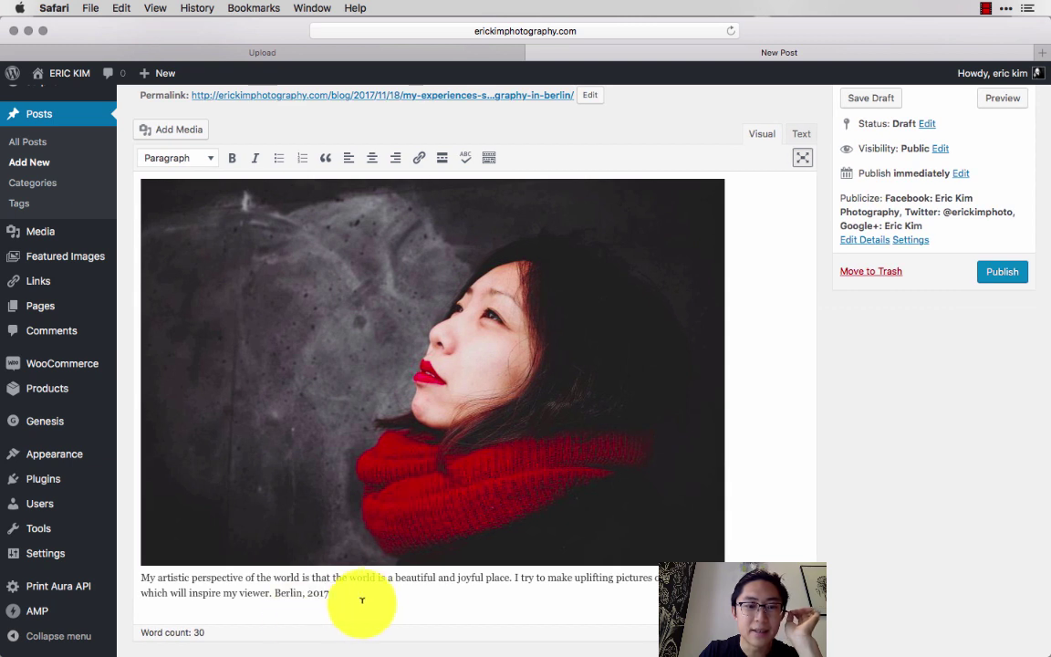
{"action": "key", "text": "Return"}
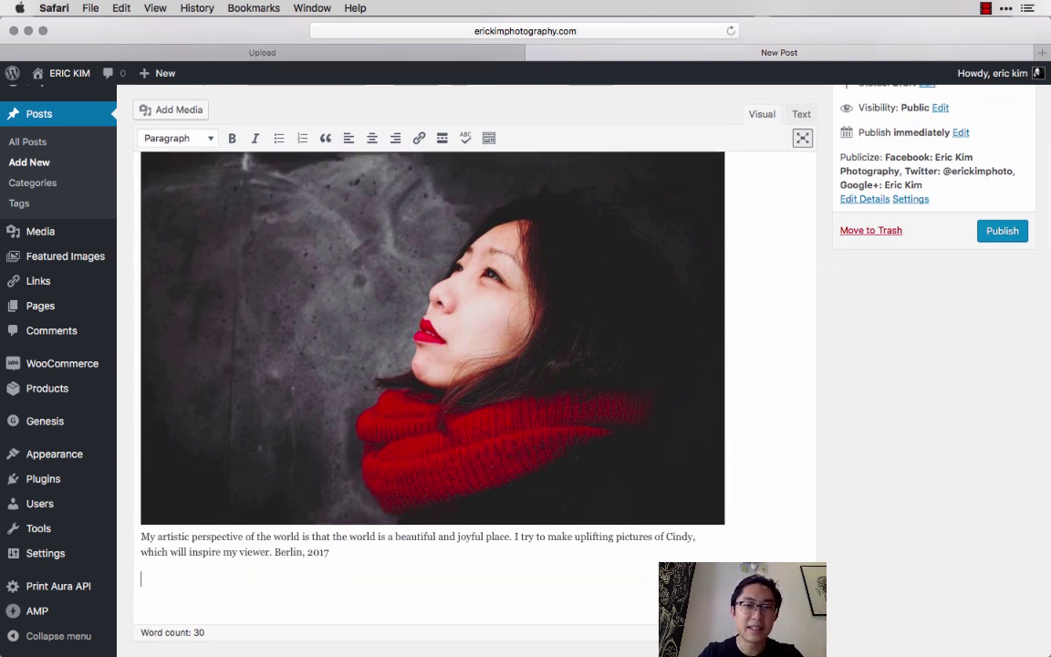
{"action": "type", "text": "Adobe Lightroom CC is awesome! :)"}
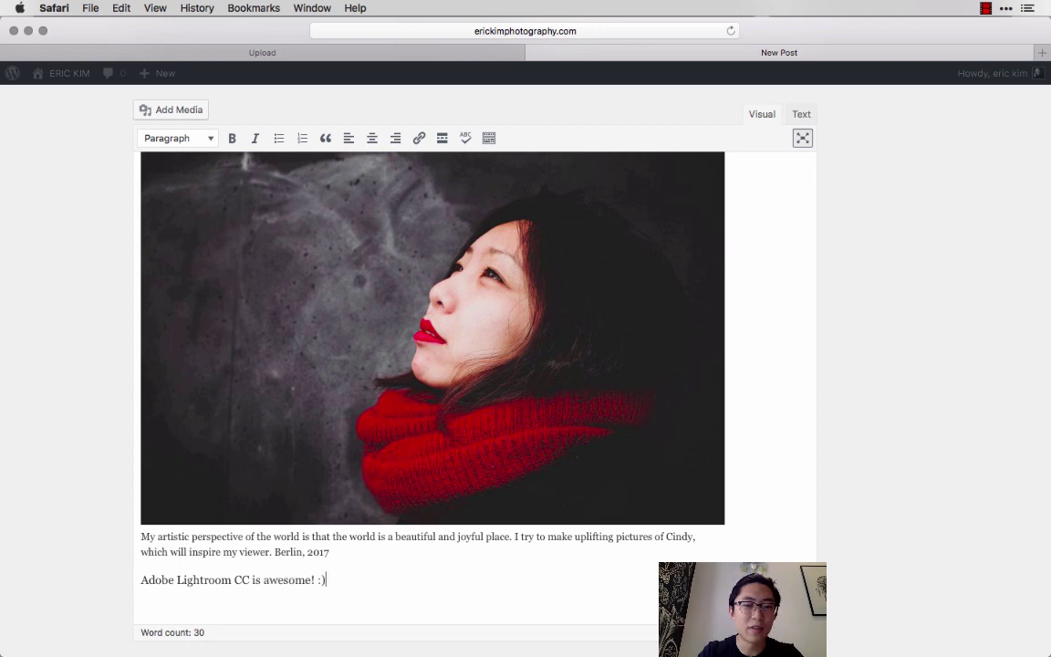
{"action": "scroll", "coordinate": [986, 233], "scroll_direction": "up", "scroll_amount": 3}
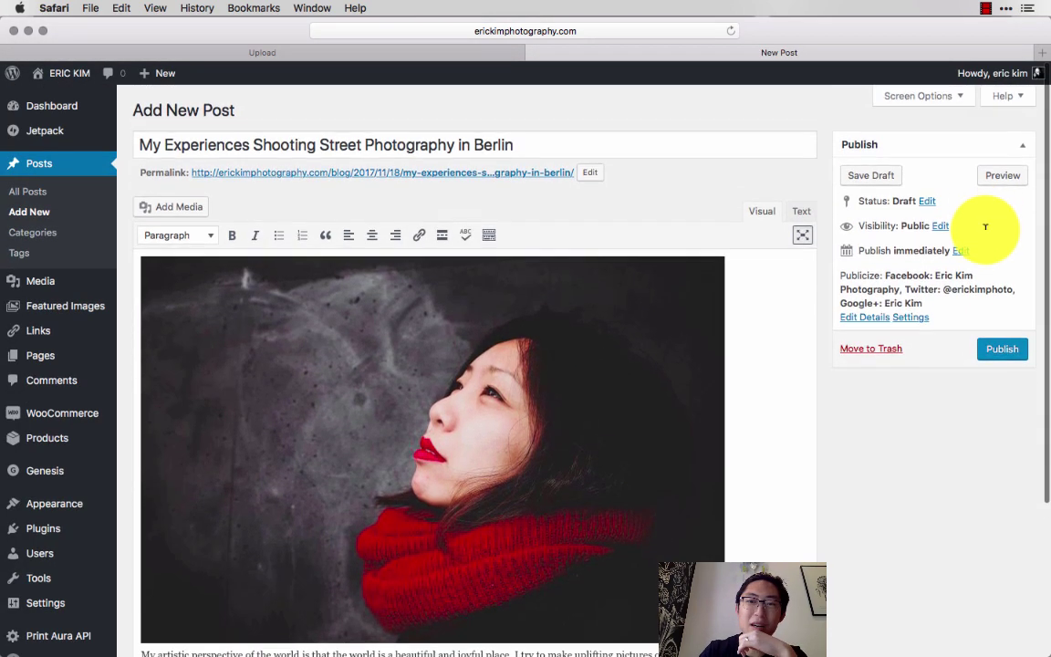
{"action": "scroll", "coordinate": [747, 288], "scroll_direction": "down", "scroll_amount": 4}
{"action": "scroll", "coordinate": [406, 493], "scroll_direction": "up", "scroll_amount": 1}
{"action": "left_click_drag", "start_coordinate": [439, 493], "coordinate": [143, 486]}
{"action": "scroll", "coordinate": [430, 481], "scroll_direction": "up", "scroll_amount": 5}
Step: Hide Safari to show Lightroom's photo grid view (G), then return to Safari
{"action": "left_click", "coordinate": [285, 56]}
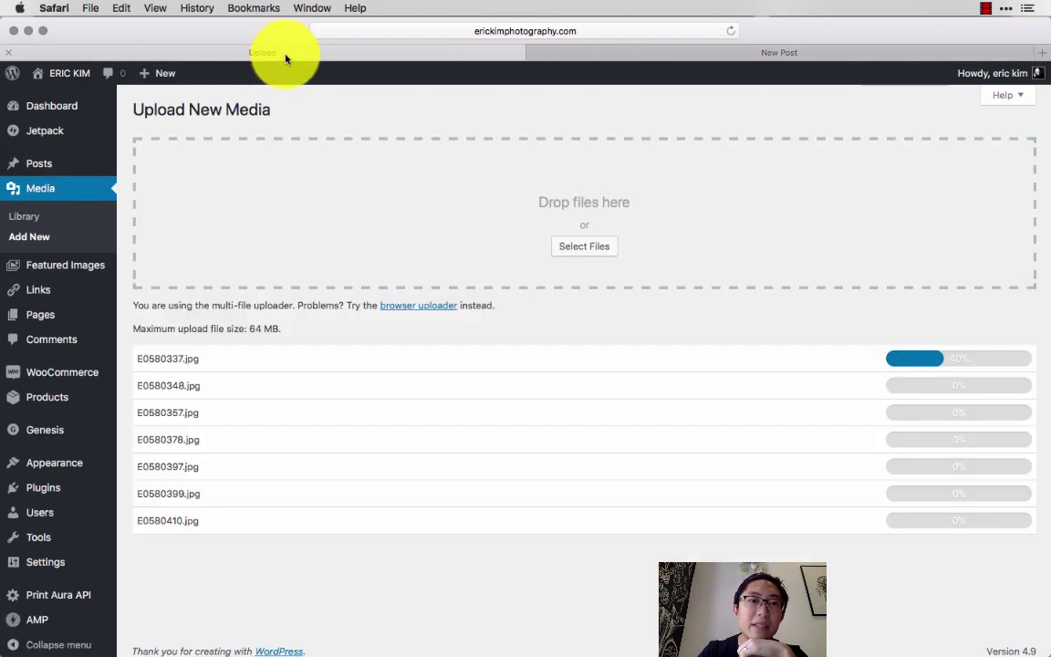
{"action": "left_click", "coordinate": [27, 30]}
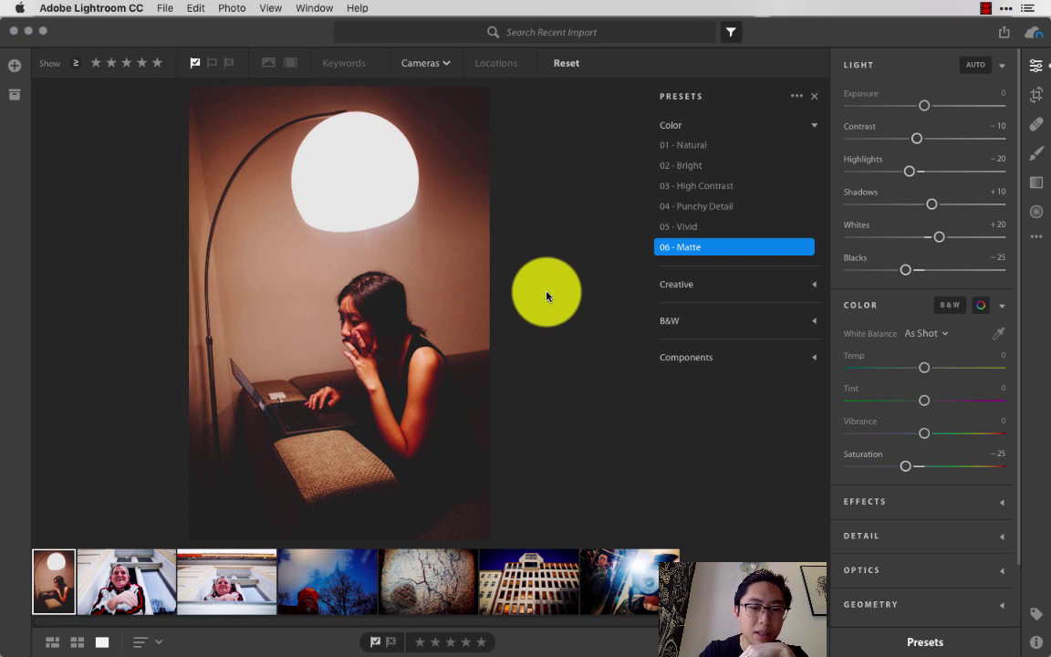
{"action": "key", "text": "g"}
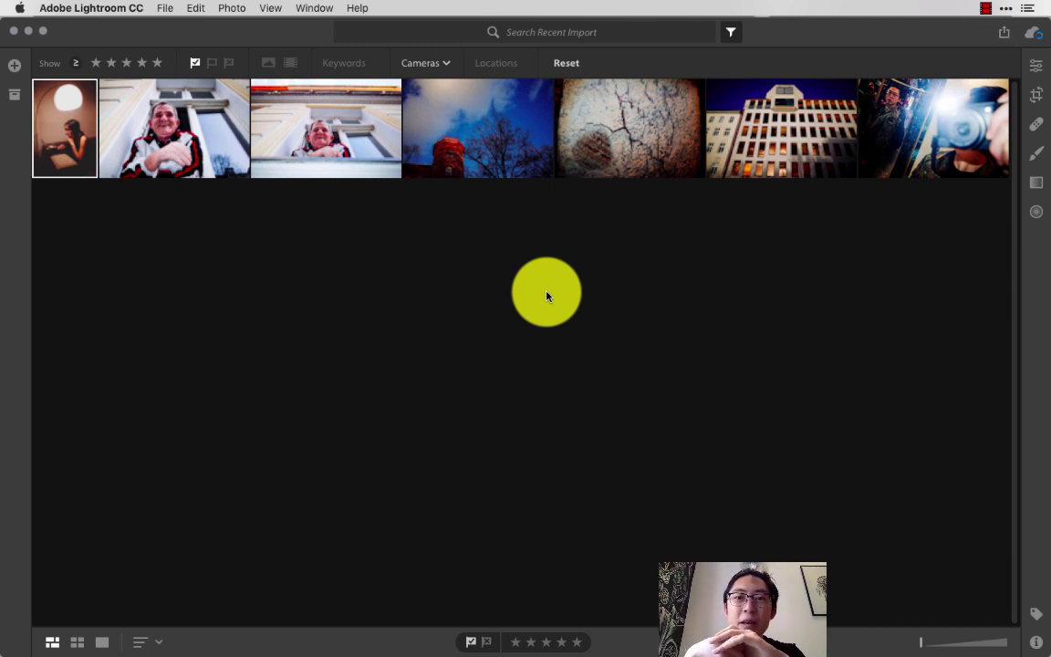
{"action": "left_click", "coordinate": [516, 624]}
Step: Search 'eric kim presets' and download the Eric Kim Lightroom Presets 2017 zip (63 KB)
{"action": "left_click", "coordinate": [1044, 54]}
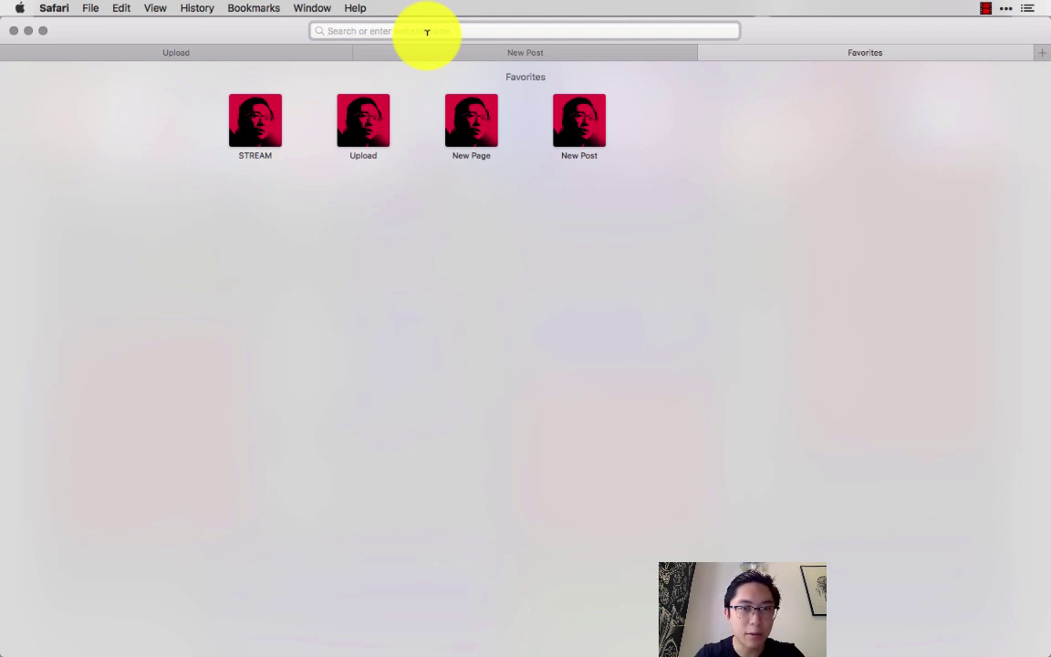
{"action": "type", "text": "eric kim pre"}
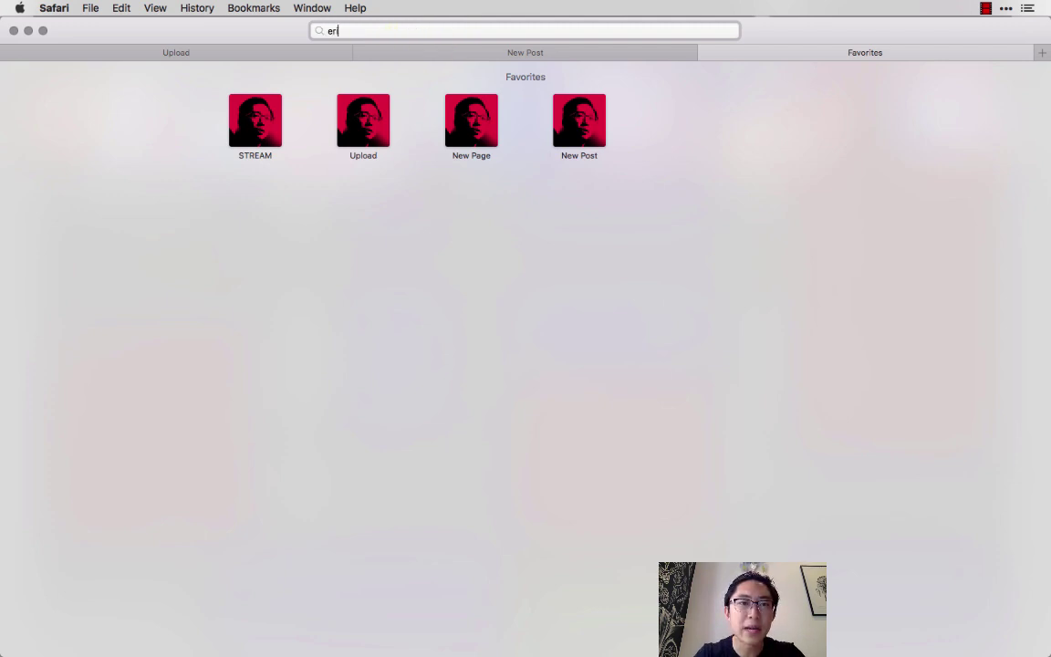
{"action": "type", "text": "sets"}
{"action": "key", "text": "Return"}
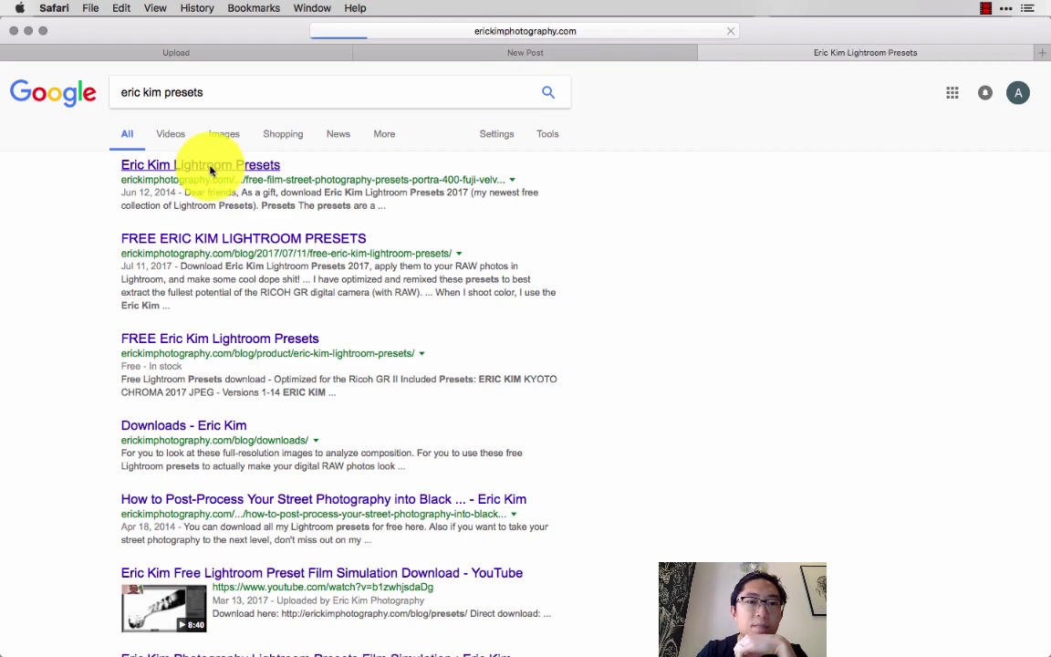
{"action": "scroll", "coordinate": [584, 439], "scroll_direction": "down", "scroll_amount": 10}
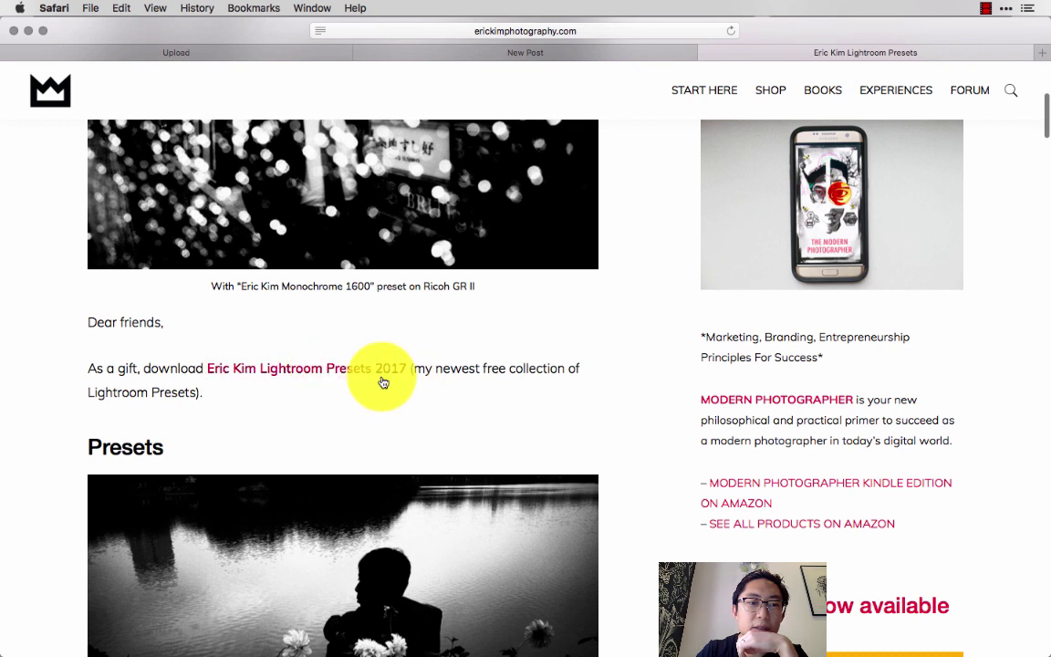
{"action": "left_click", "coordinate": [343, 376]}
{"action": "left_click", "coordinate": [747, 35]}
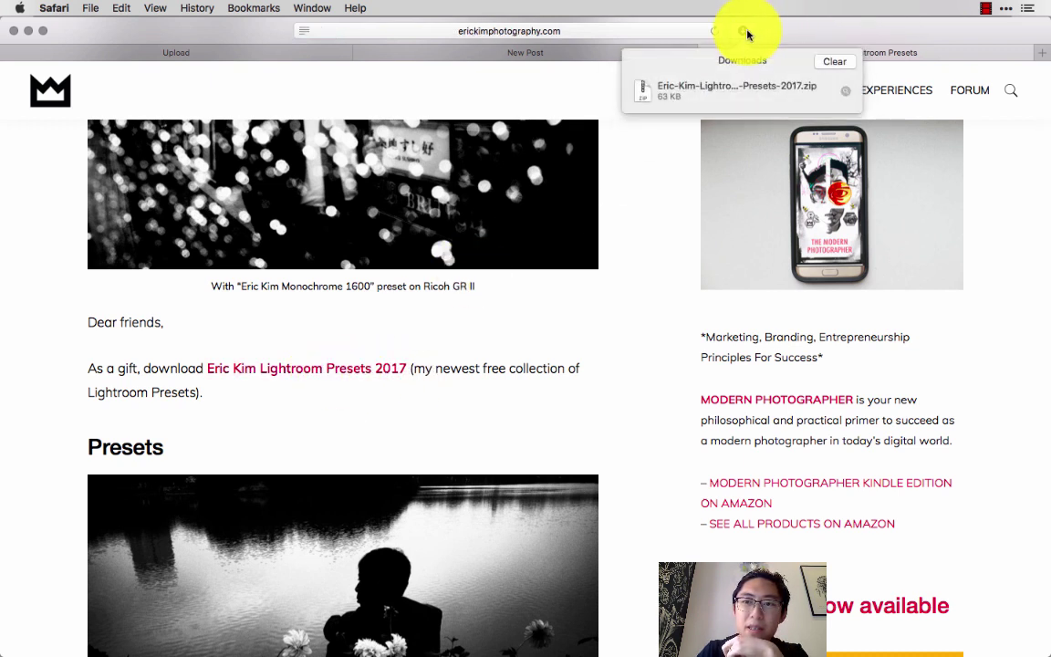
Step: Unzip the presets into an Eric-Kim-Lightroom-Presets-2017 folder in Downloads and select its seven items
{"action": "left_click", "coordinate": [846, 93]}
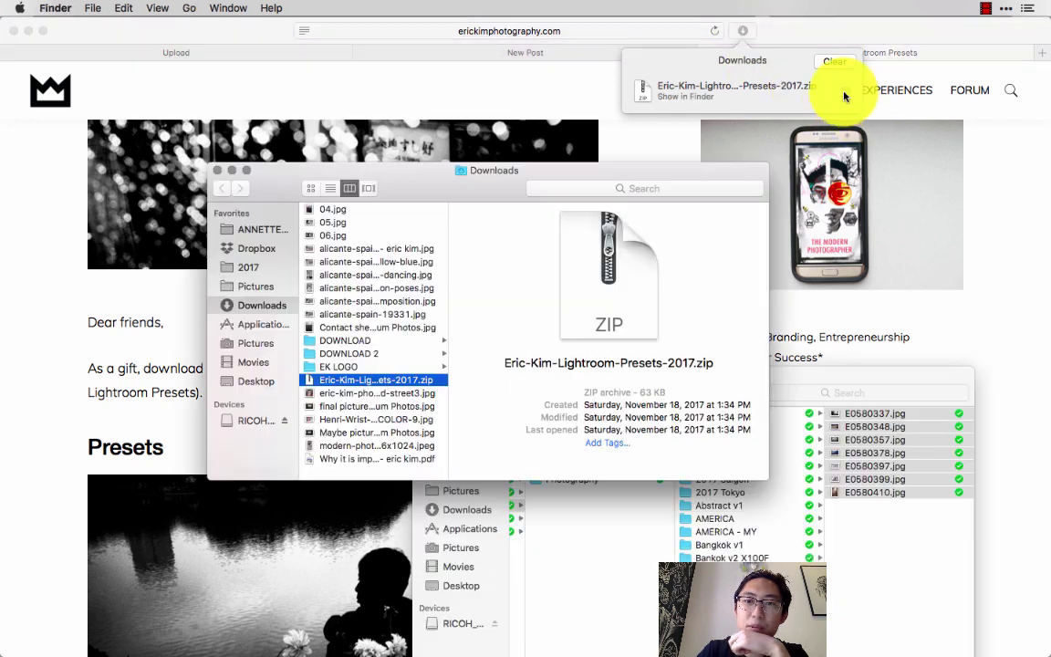
{"action": "double_click", "coordinate": [385, 381]}
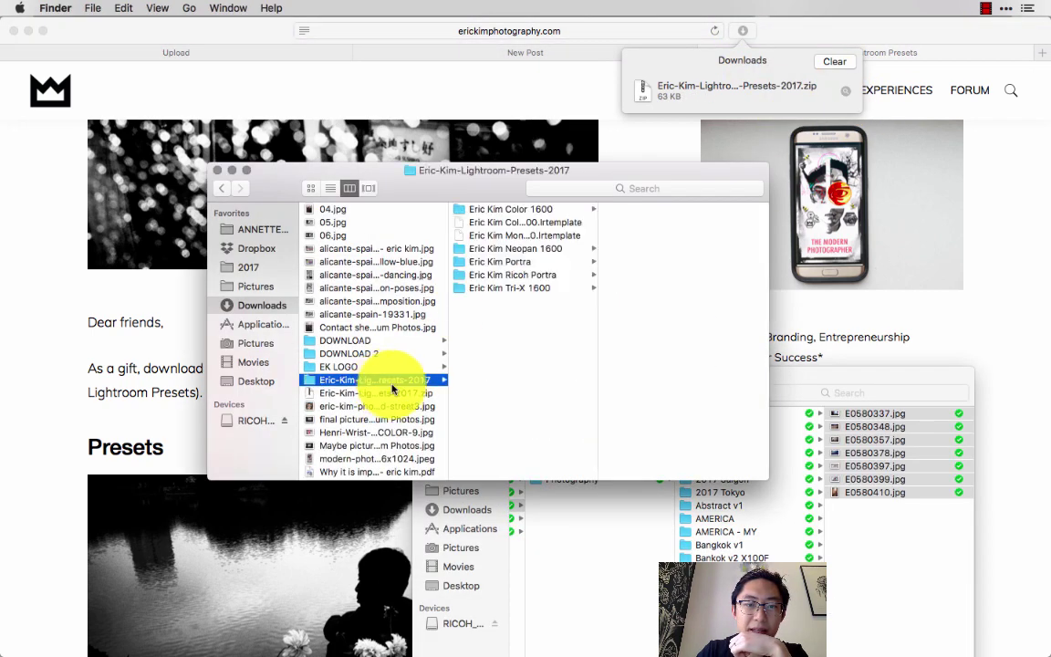
{"action": "left_click_drag", "start_coordinate": [520, 308], "coordinate": [509, 178]}
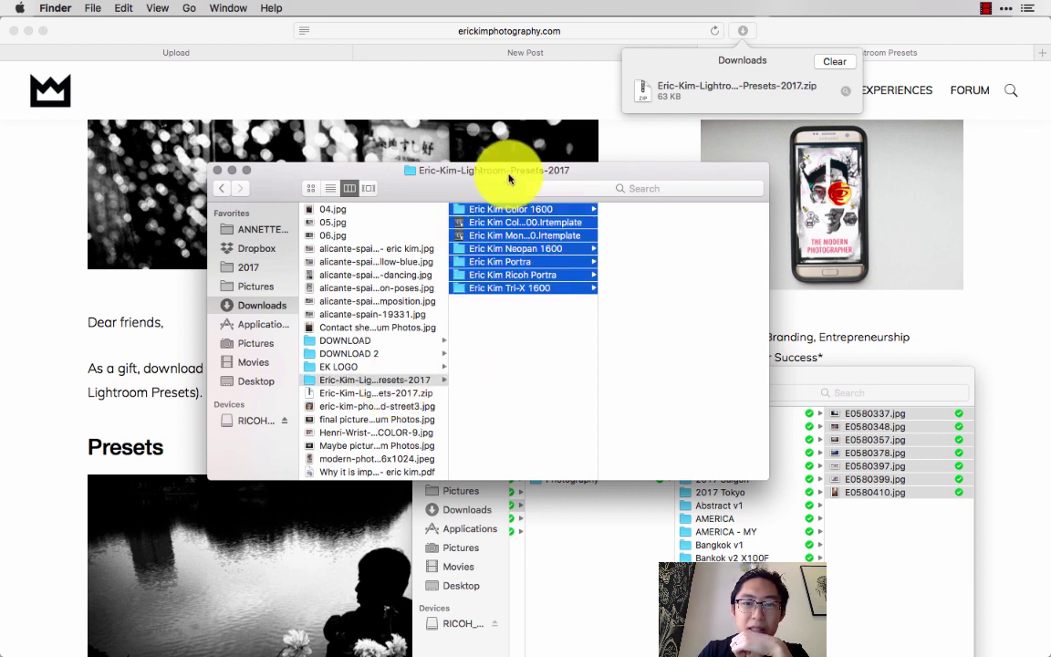
{"action": "key", "text": "Down"}
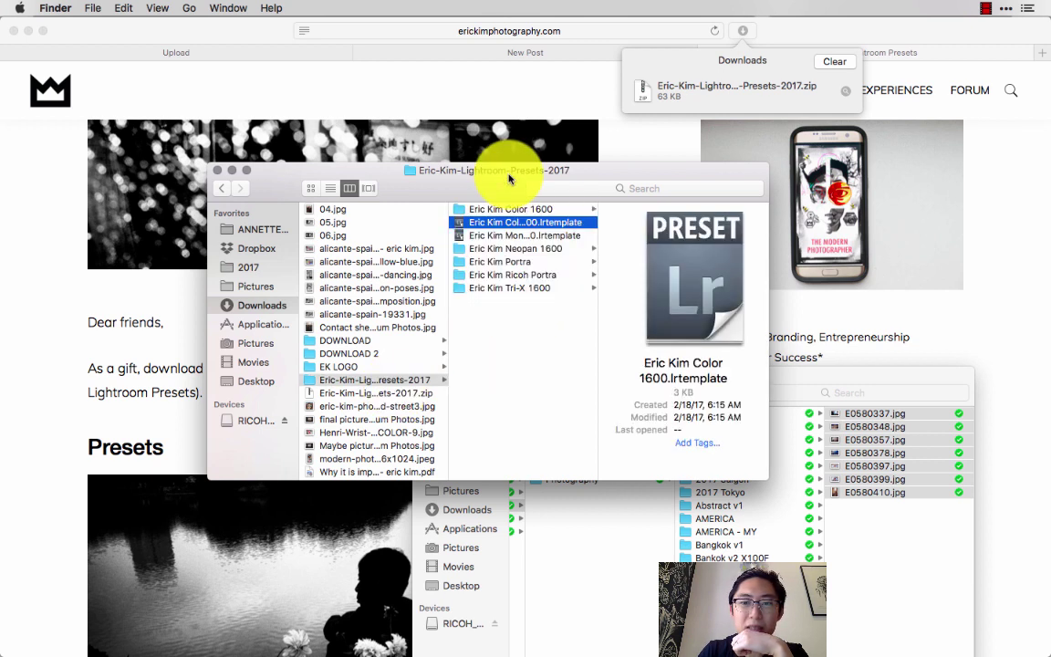
{"action": "left_click", "coordinate": [975, 7]}
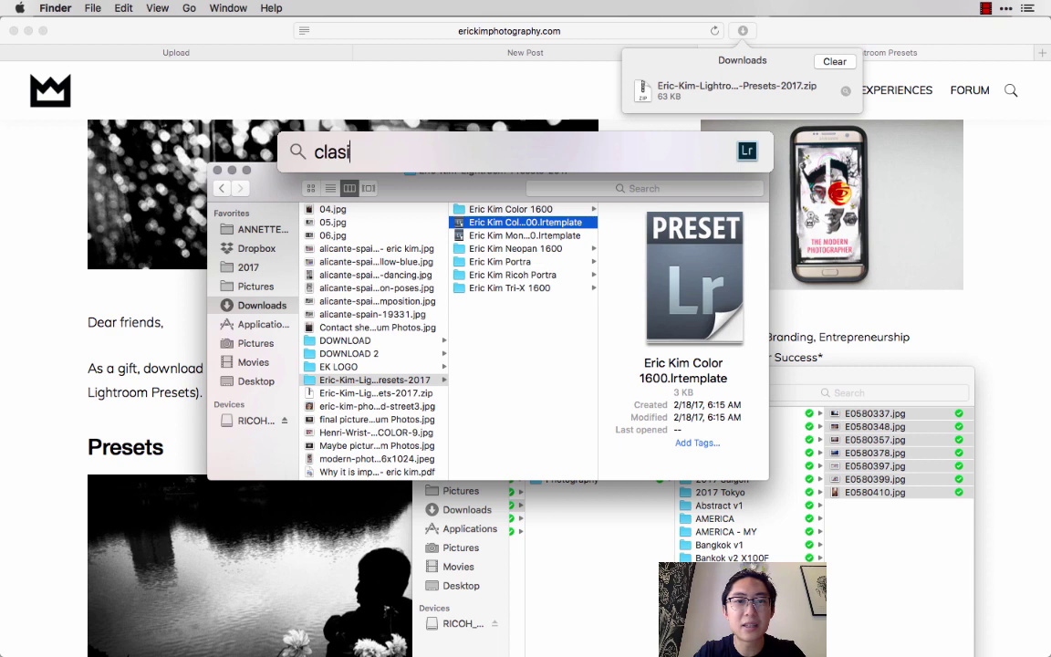
Step: Close the stray Wikipedia tab opened from a 'clasic' search and dismiss Spotlight
{"action": "type", "text": "clasic"}
{"action": "key", "text": "Return"}
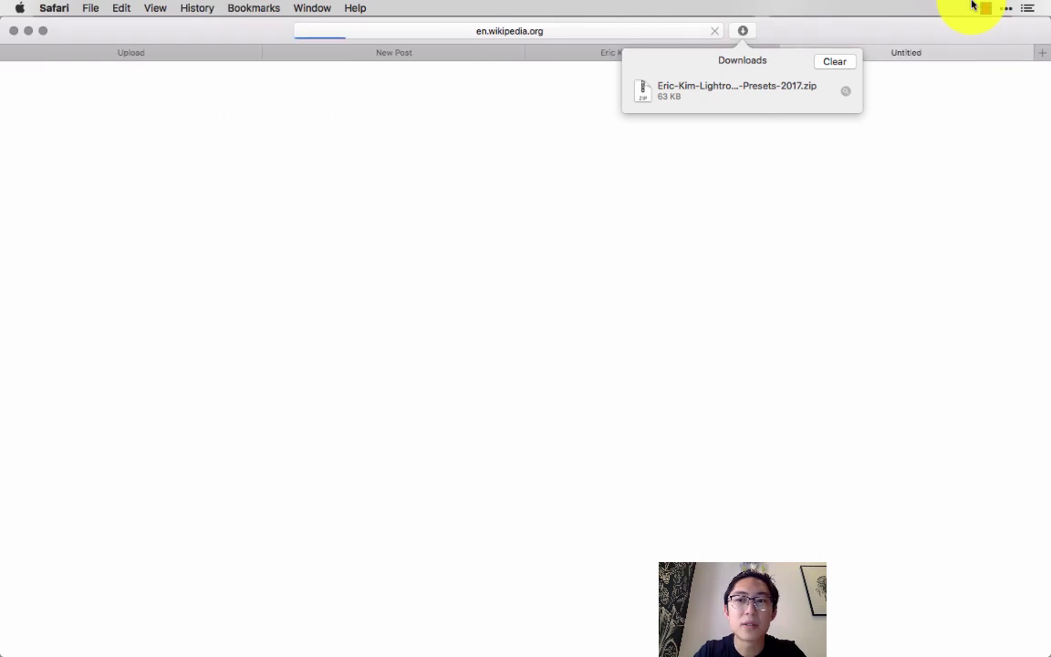
{"action": "key", "text": "super+w"}
{"action": "left_click", "coordinate": [974, 7]}
{"action": "type", "text": "adobe lightroom classic"}
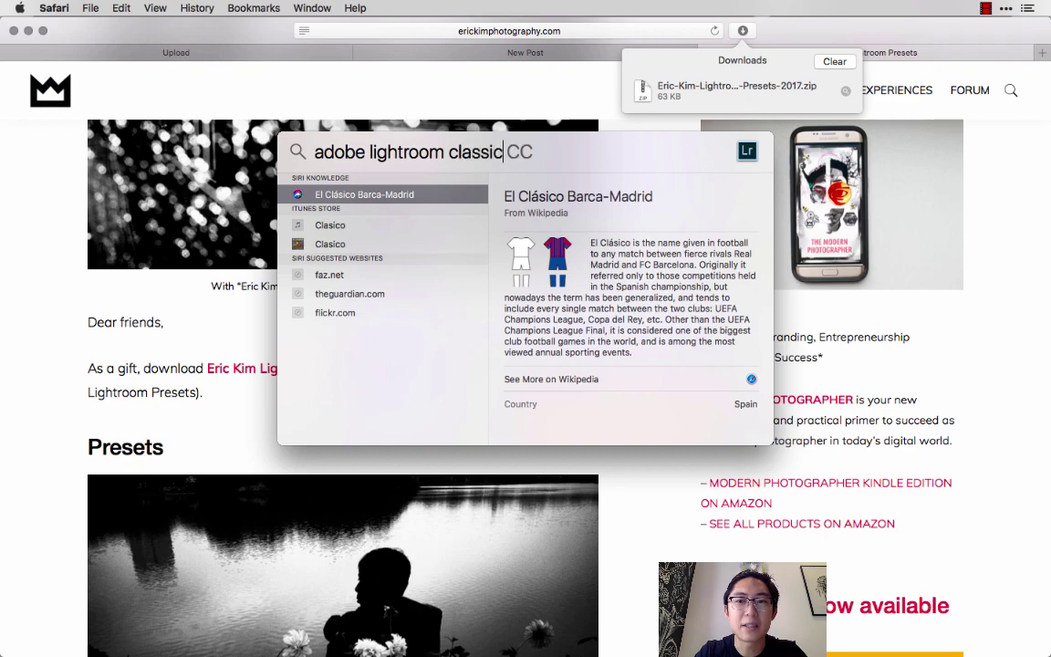
{"action": "key", "text": "Return"}
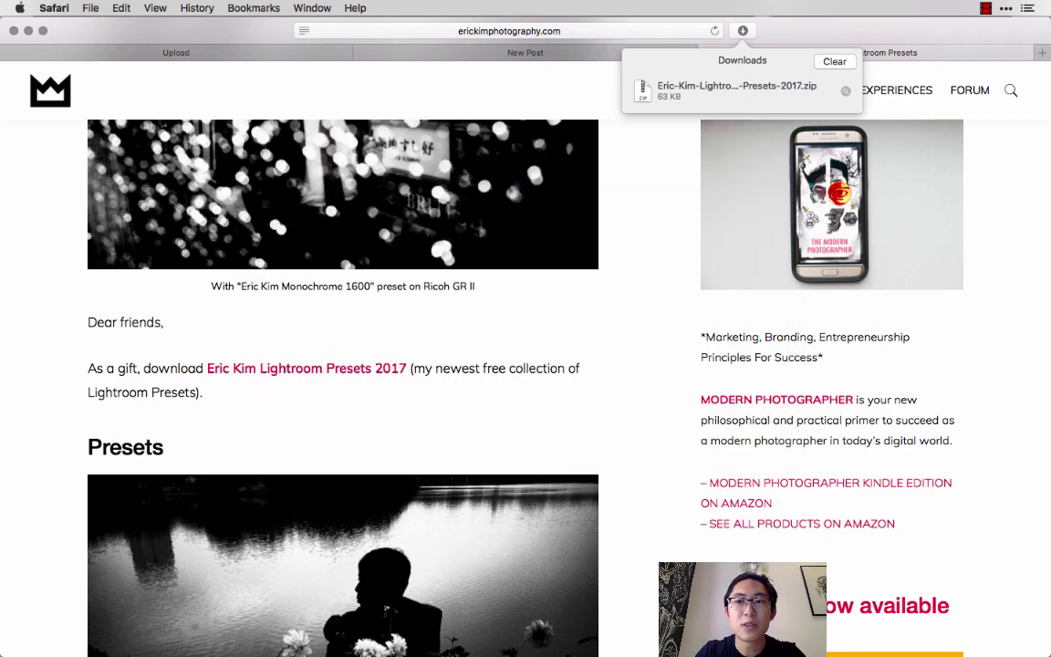
Step: Read the preset install instructions on the page, then bring Lightroom CC to the front
{"action": "scroll", "coordinate": [627, 308], "scroll_direction": "up", "scroll_amount": 5}
{"action": "scroll", "coordinate": [627, 310], "scroll_direction": "down", "scroll_amount": 12}
{"action": "scroll", "coordinate": [627, 312], "scroll_direction": "down", "scroll_amount": 10}
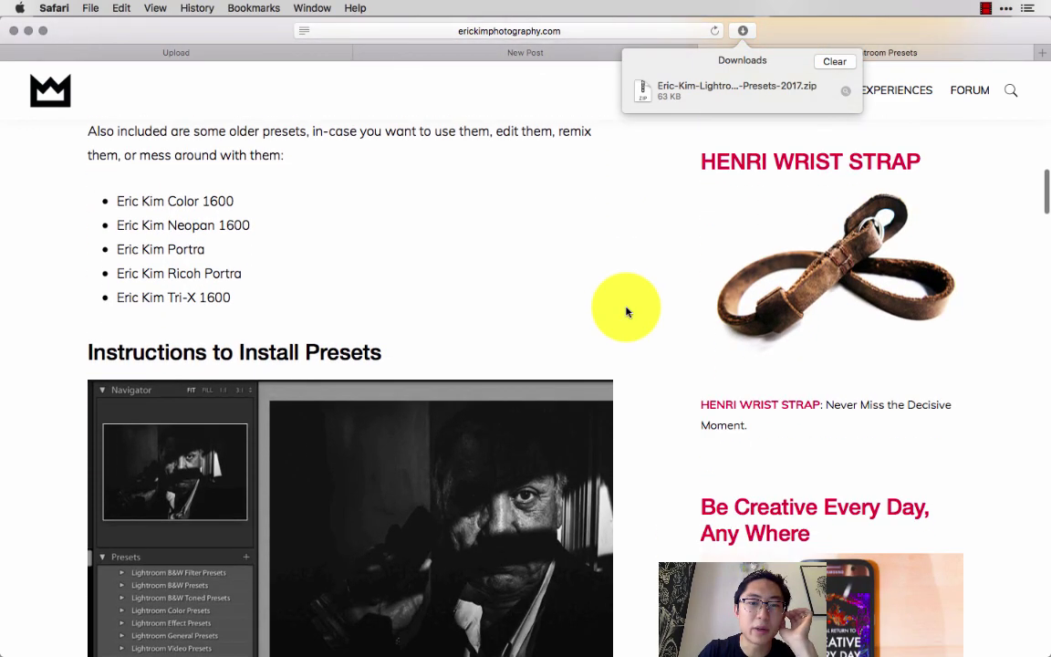
{"action": "scroll", "coordinate": [627, 312], "scroll_direction": "up", "scroll_amount": 2}
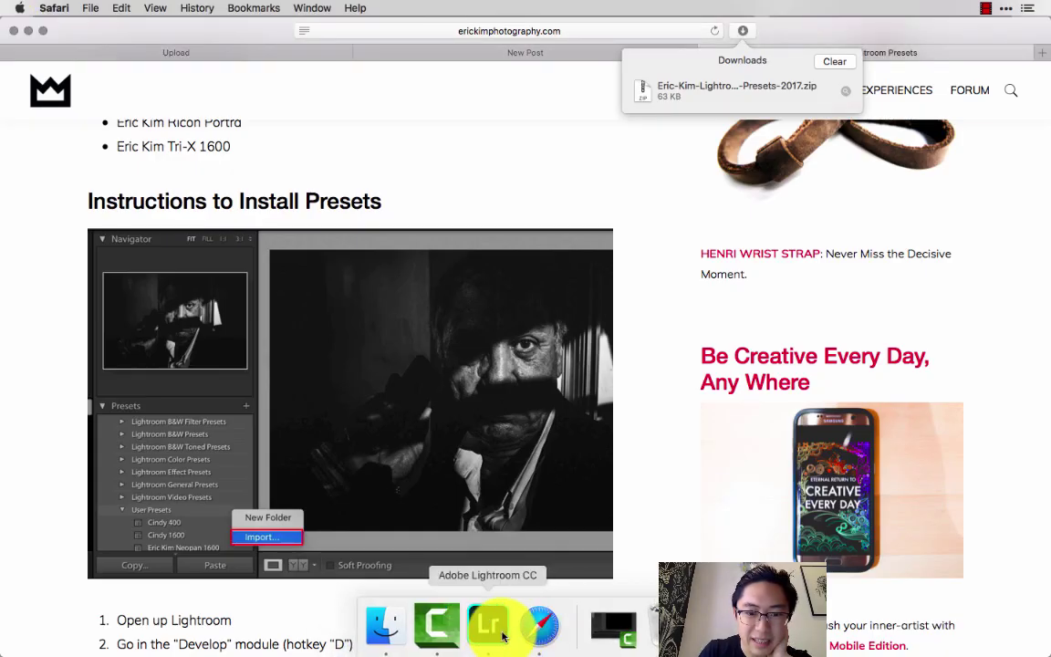
{"action": "left_click", "coordinate": [485, 623]}
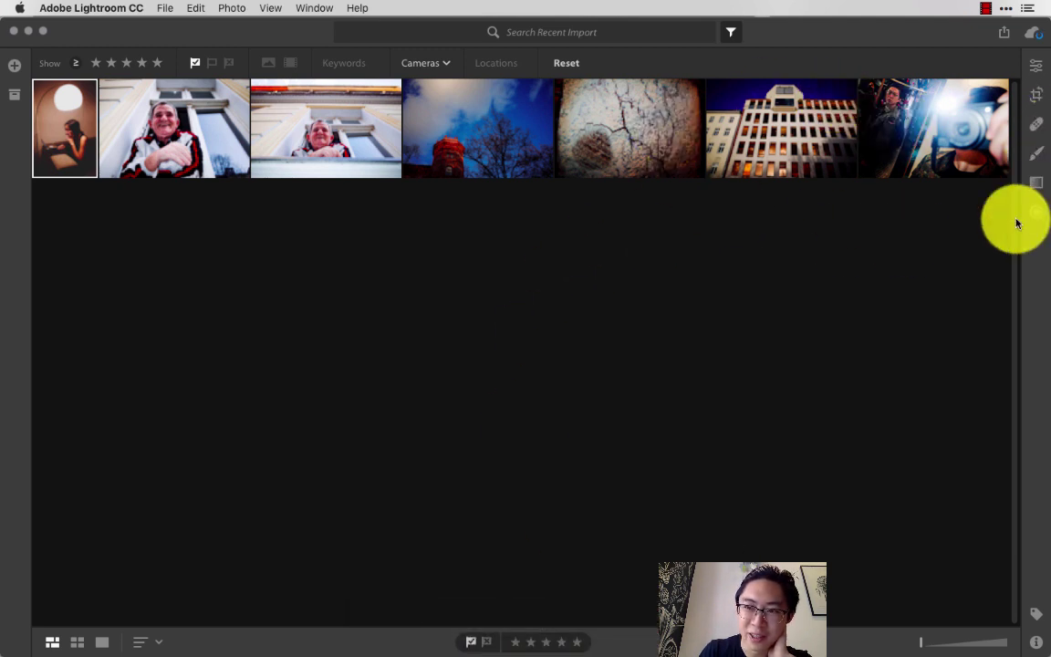
Step: Toggle Lightroom's Info panel, hide the app, and bring up Camtasia's recording controls
{"action": "left_click", "coordinate": [1034, 643]}
{"action": "left_click", "coordinate": [1035, 643]}
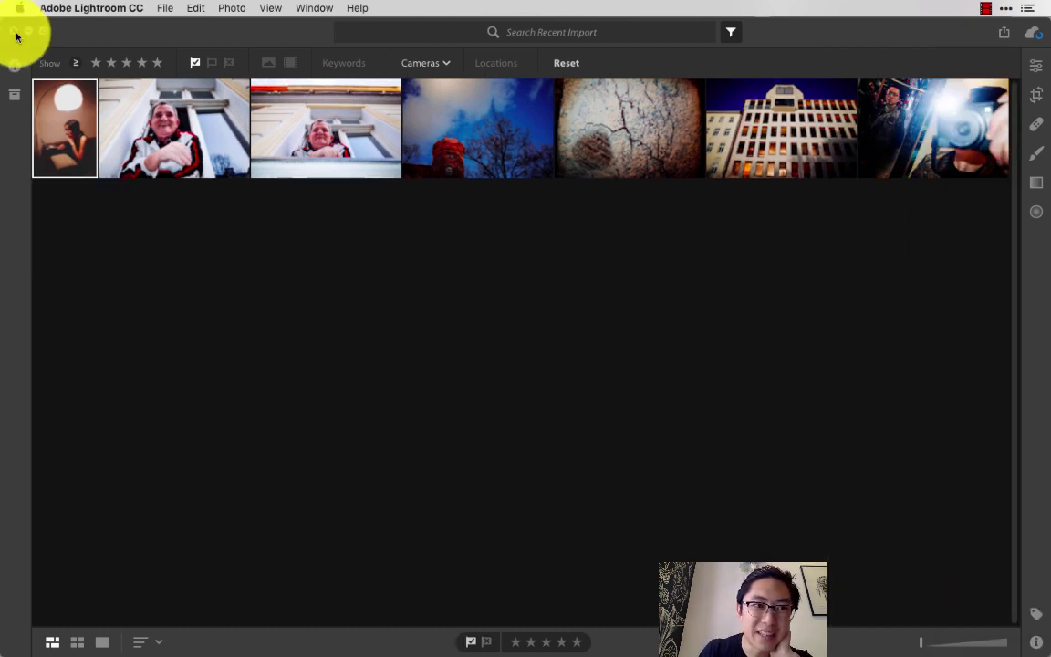
{"action": "key", "text": "super+Tab"}
{"action": "mouse_move", "coordinate": [575, 635]}
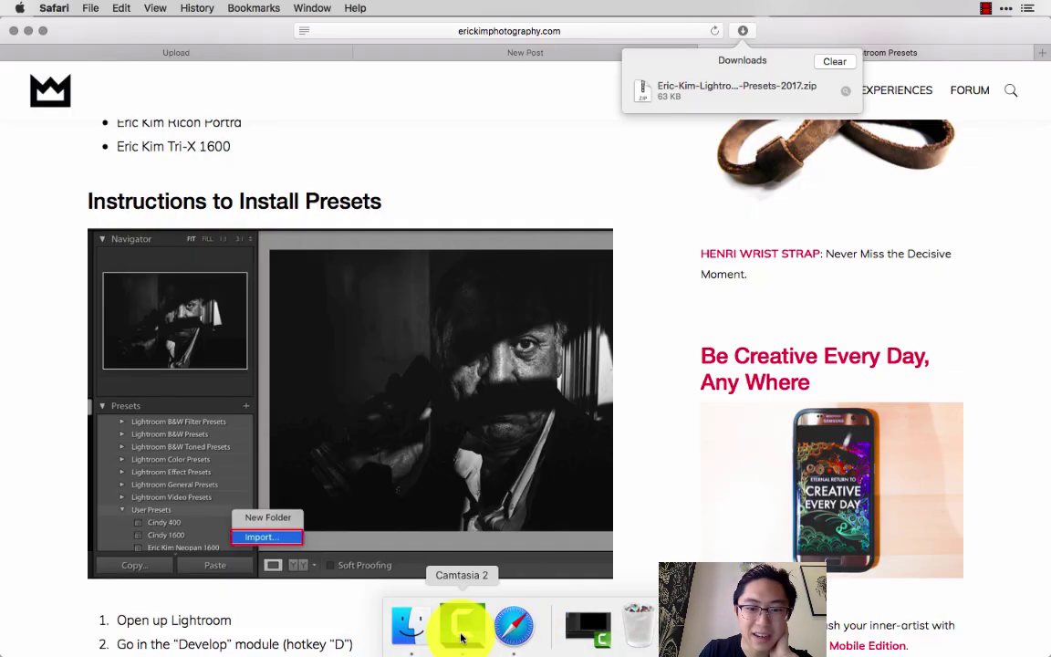
{"action": "left_click", "coordinate": [462, 637]}
{"action": "left_click", "coordinate": [985, 8]}
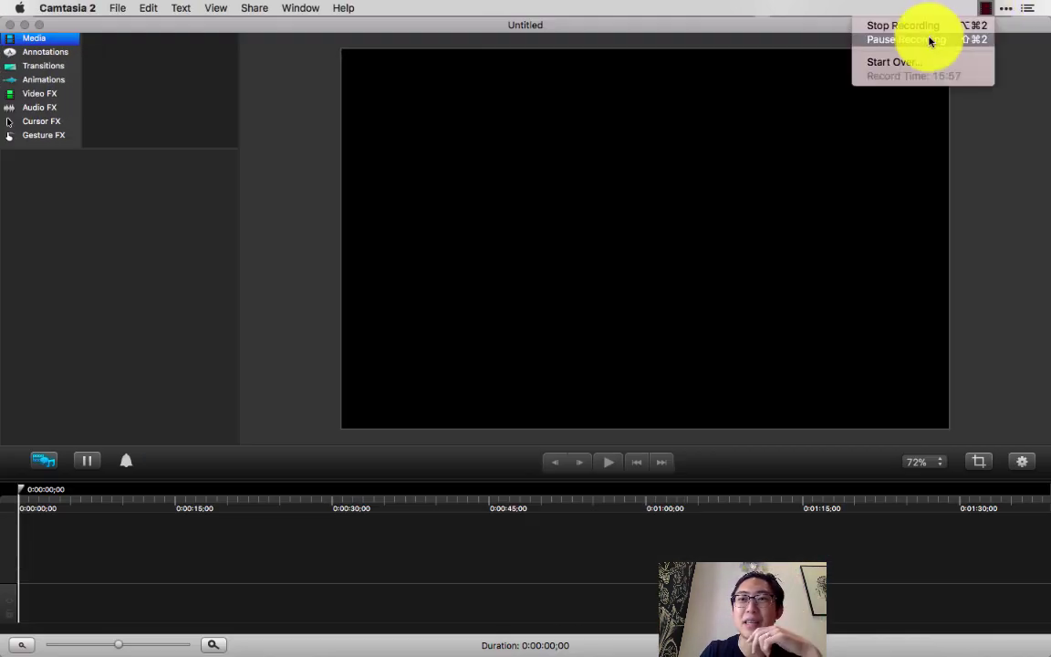